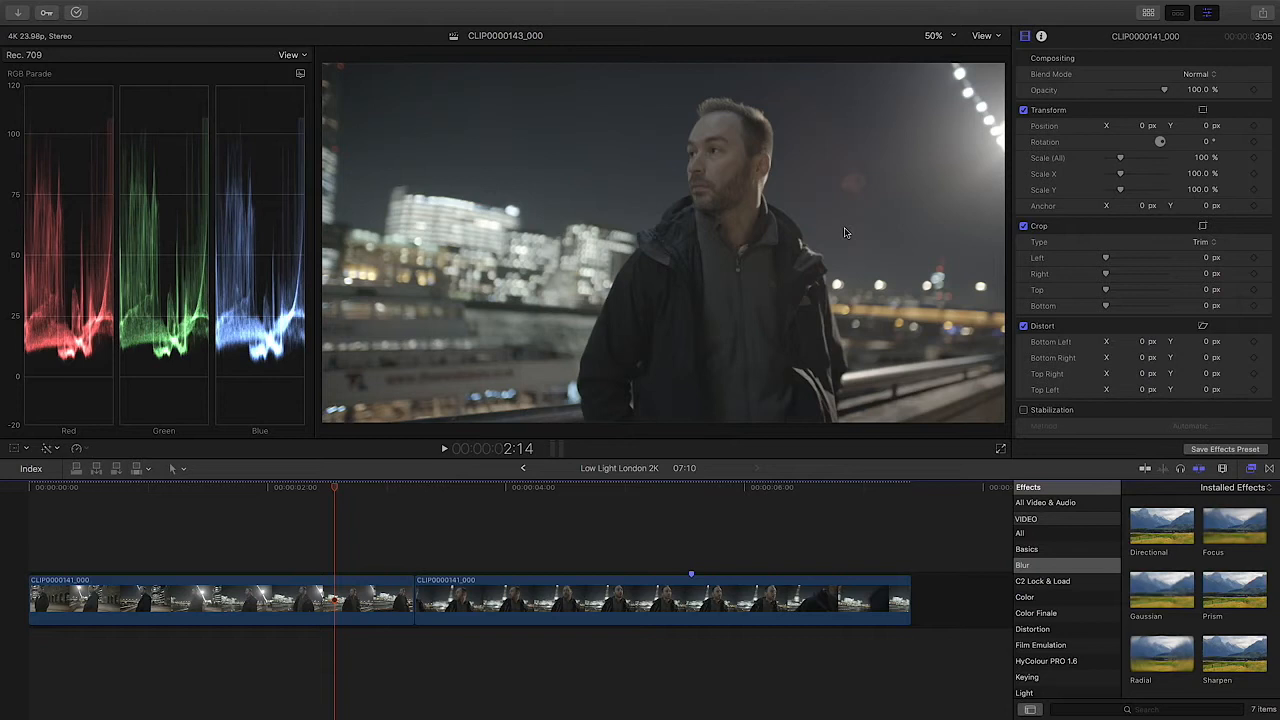
# Step: Inspect the format and codec details of both timeline clips, and return to their video settings
pyautogui.click(338, 610)
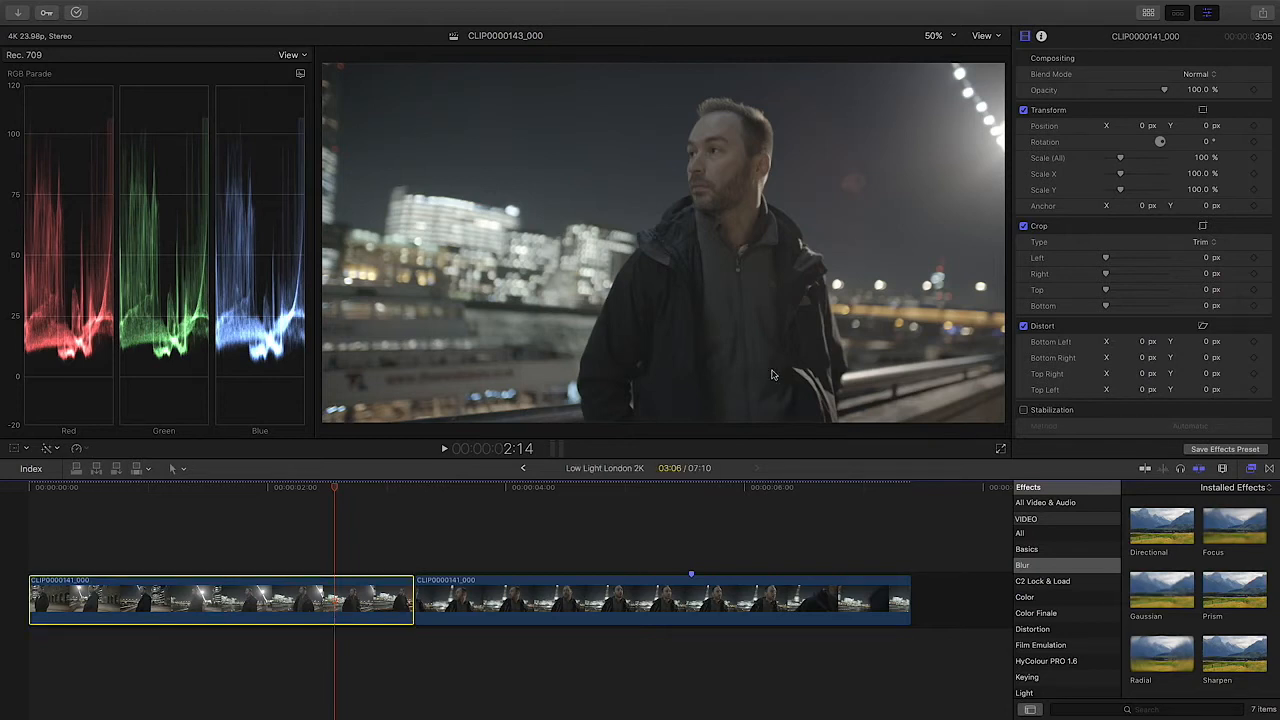
pyautogui.click(1041, 36)
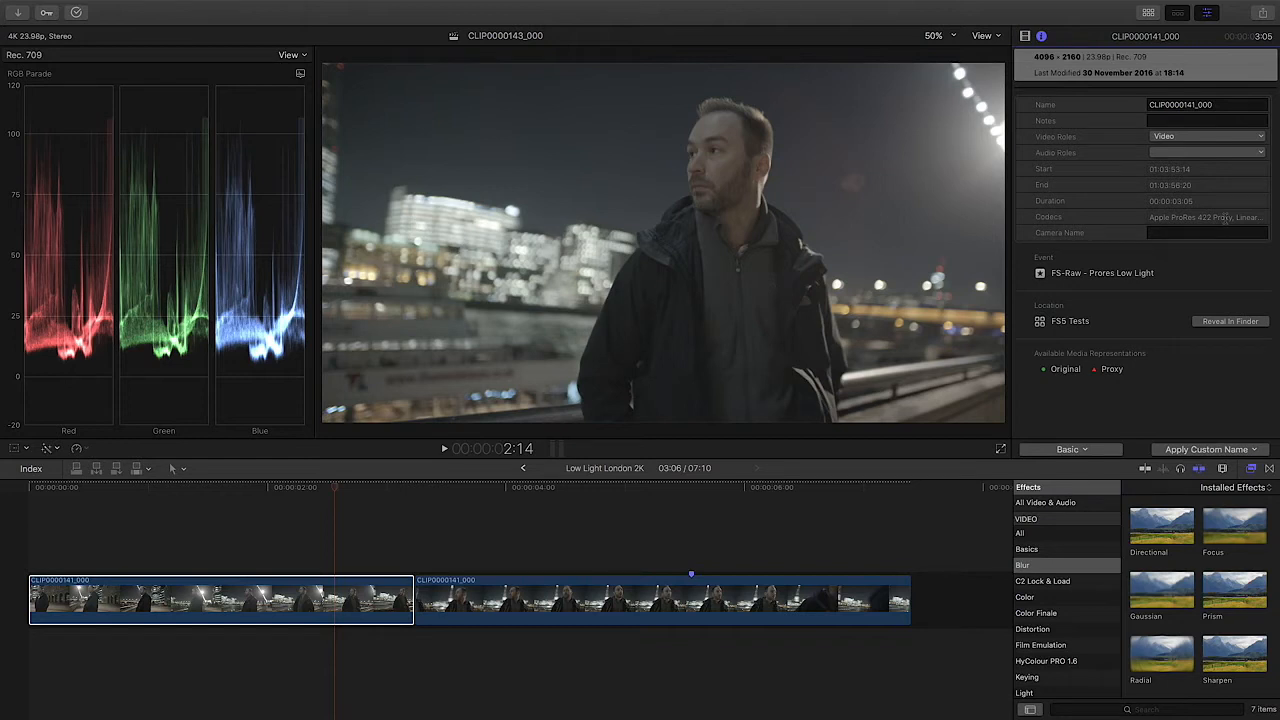
pyautogui.click(1026, 38)
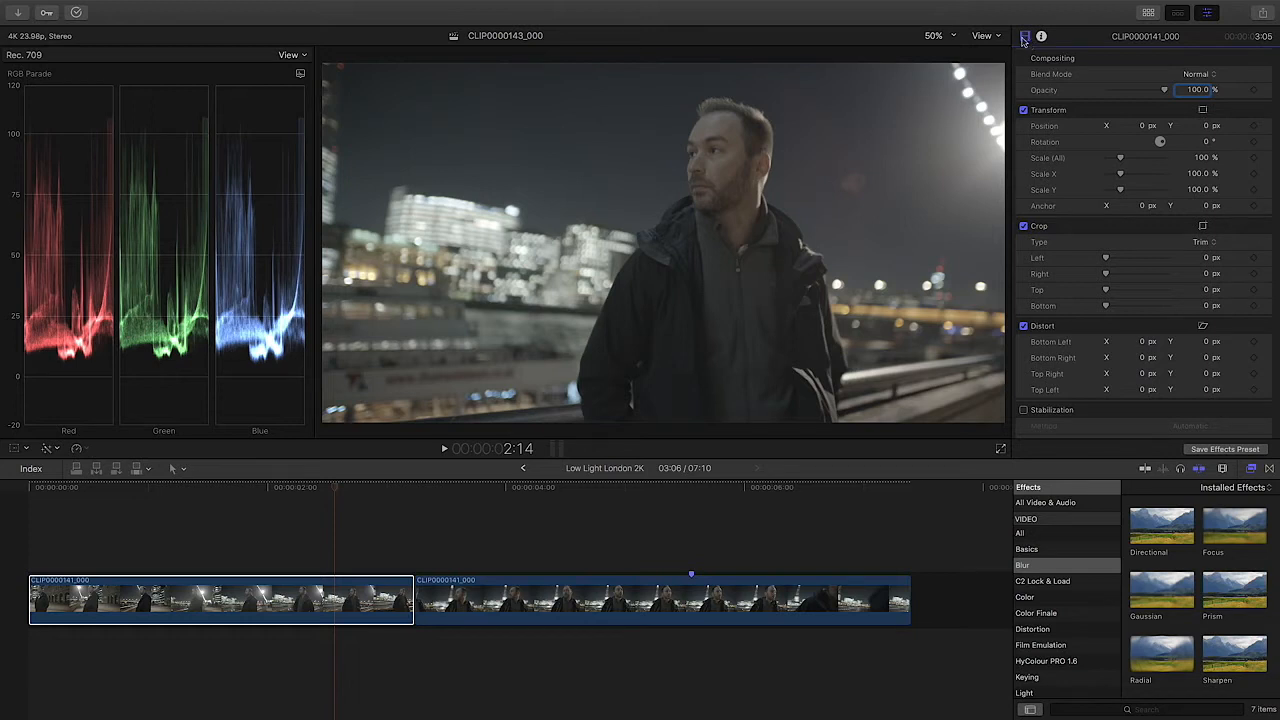
pyautogui.click(1041, 37)
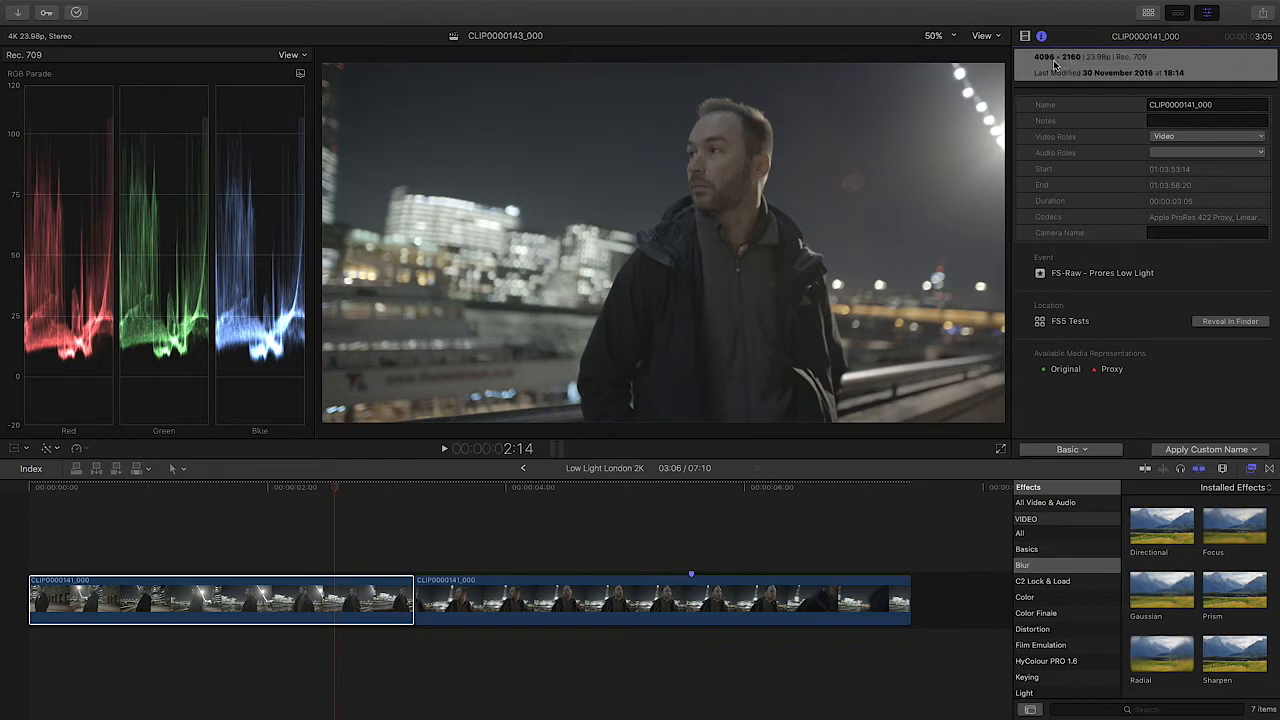
pyautogui.click(339, 589)
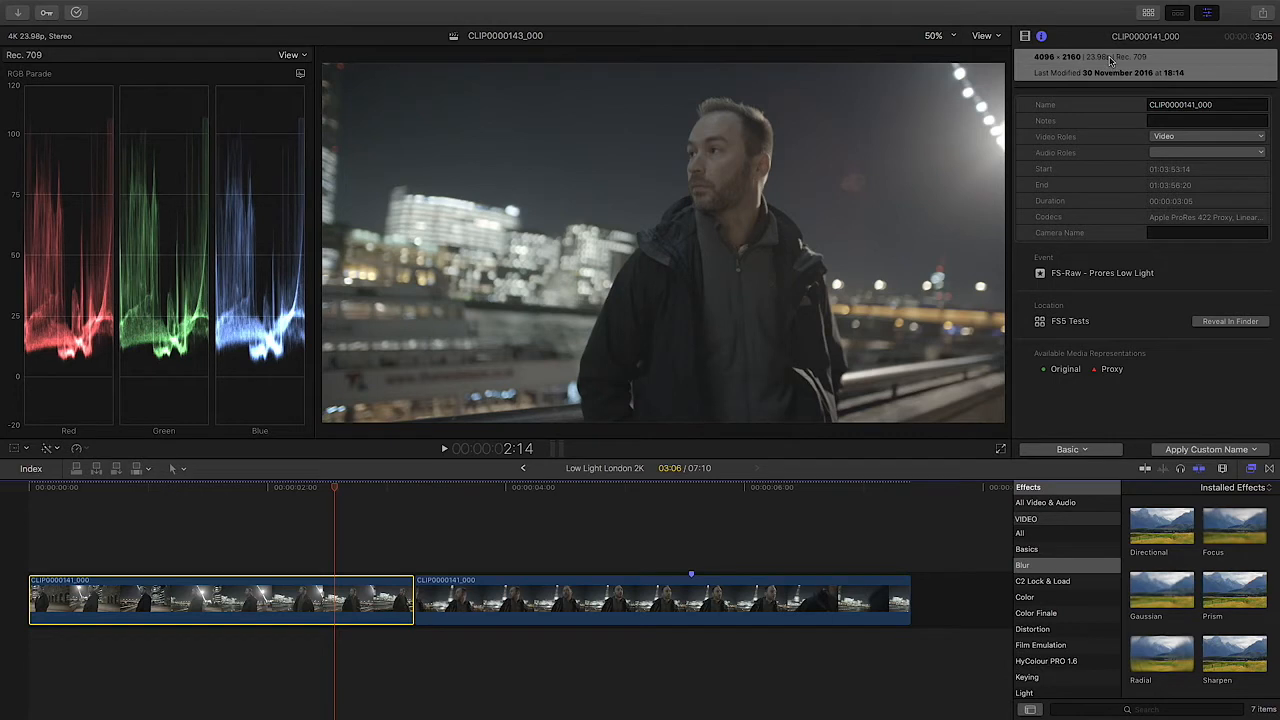
pyautogui.click(459, 600)
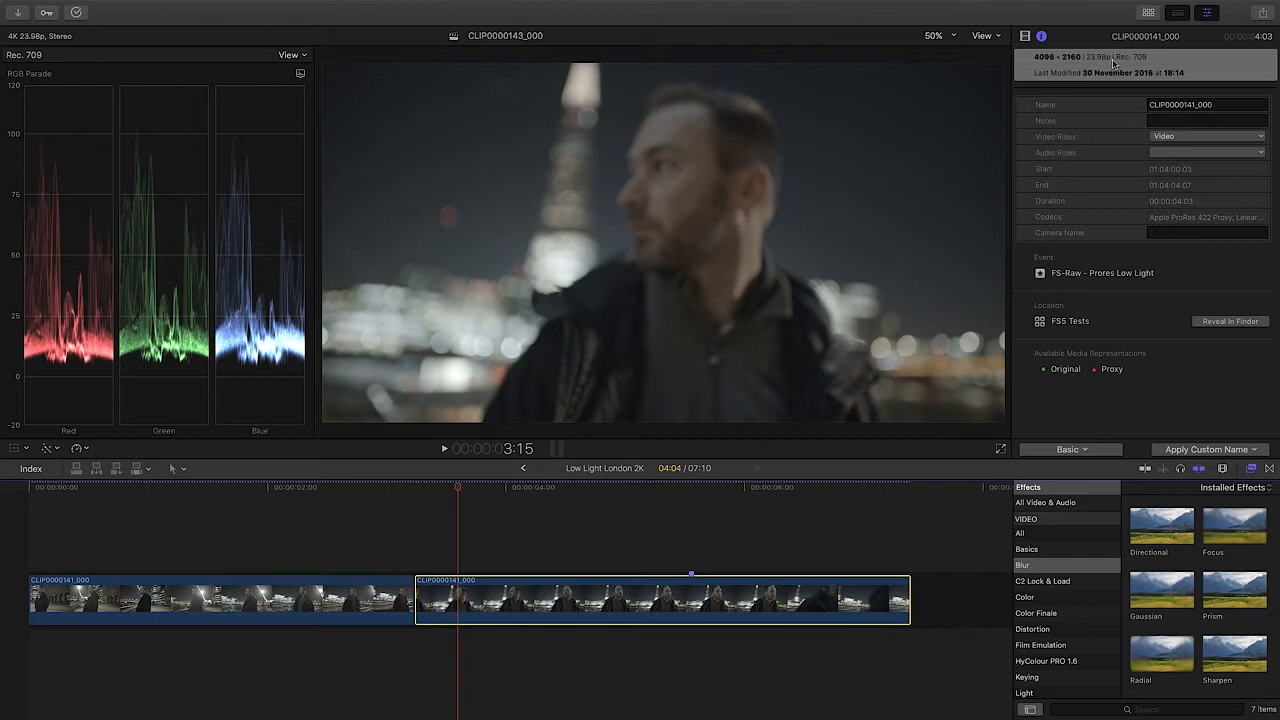
pyautogui.click(1028, 40)
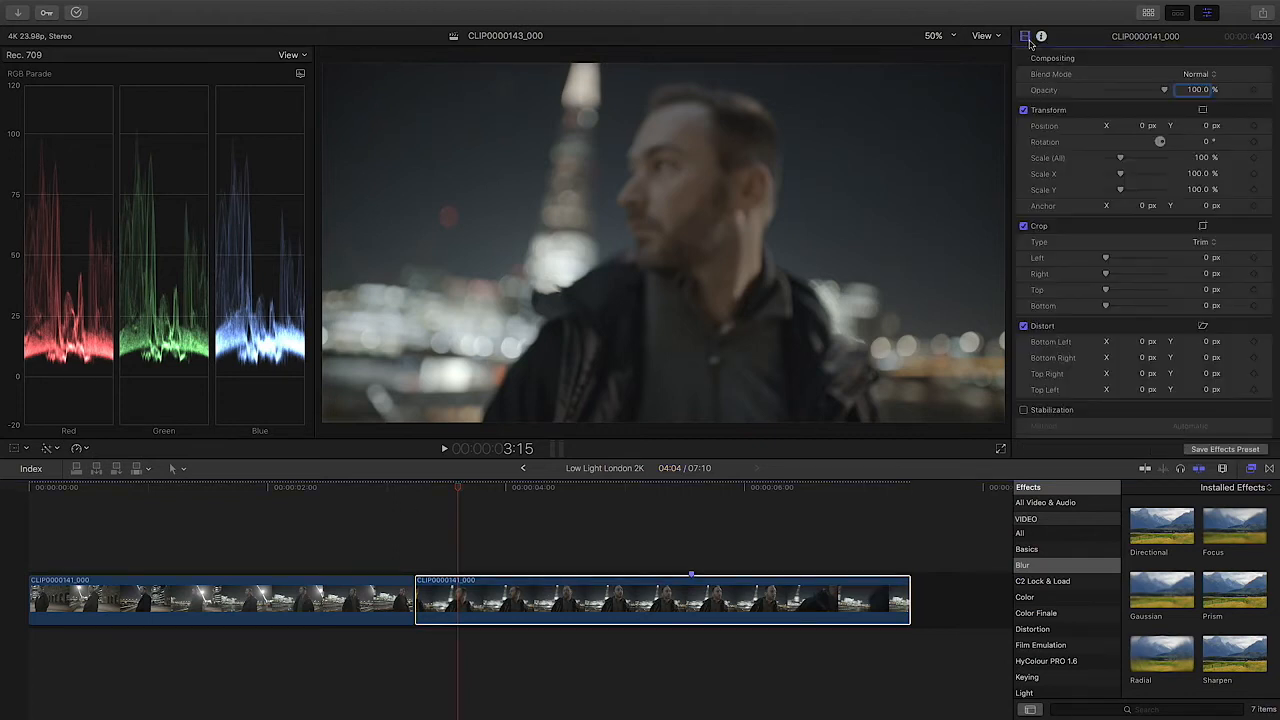
# Step: Select the first timeline clip and scrub it backwards to frame 00:00:00:09 to review the footage and RGB parade
pyautogui.click(313, 490)
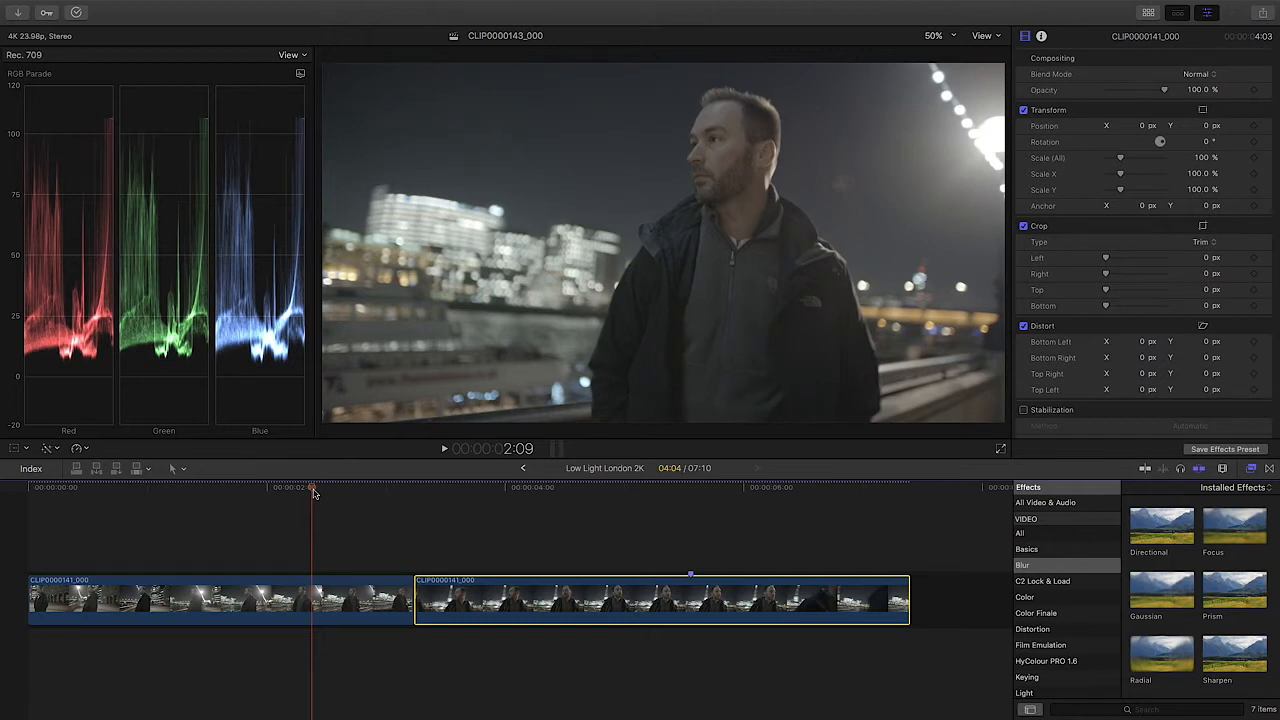
pyautogui.click(322, 592)
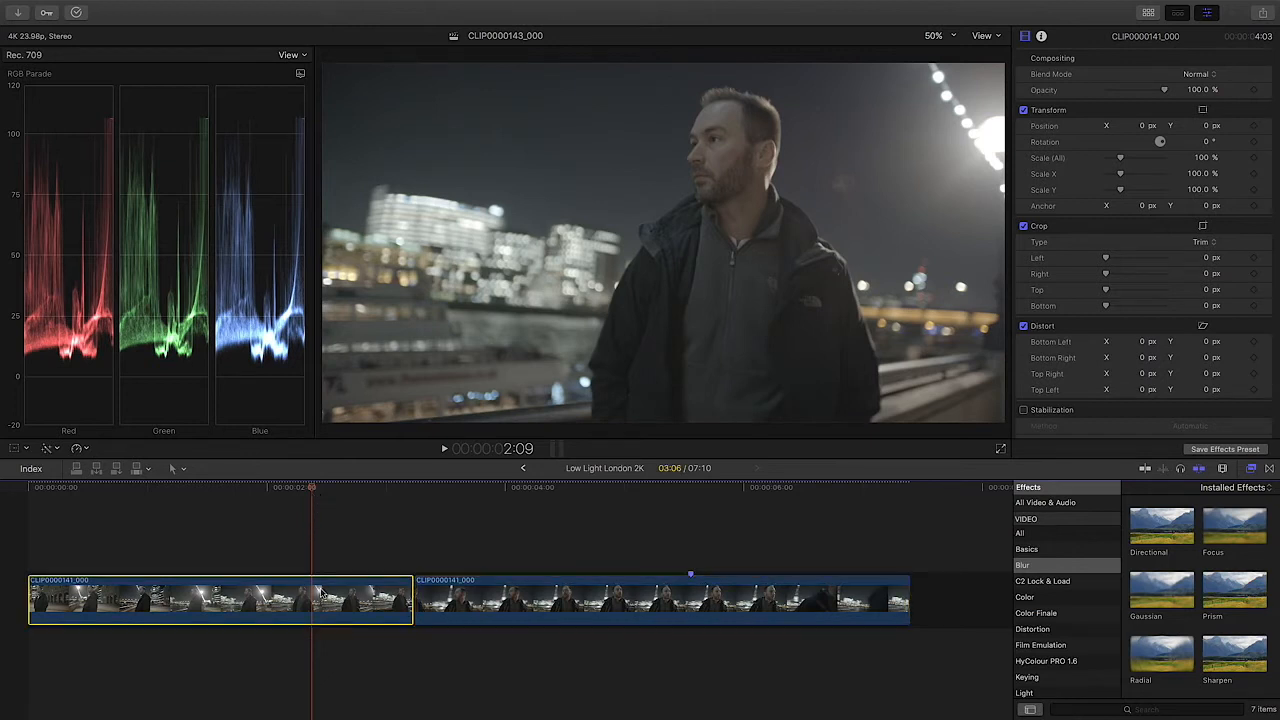
pyautogui.click(288, 490)
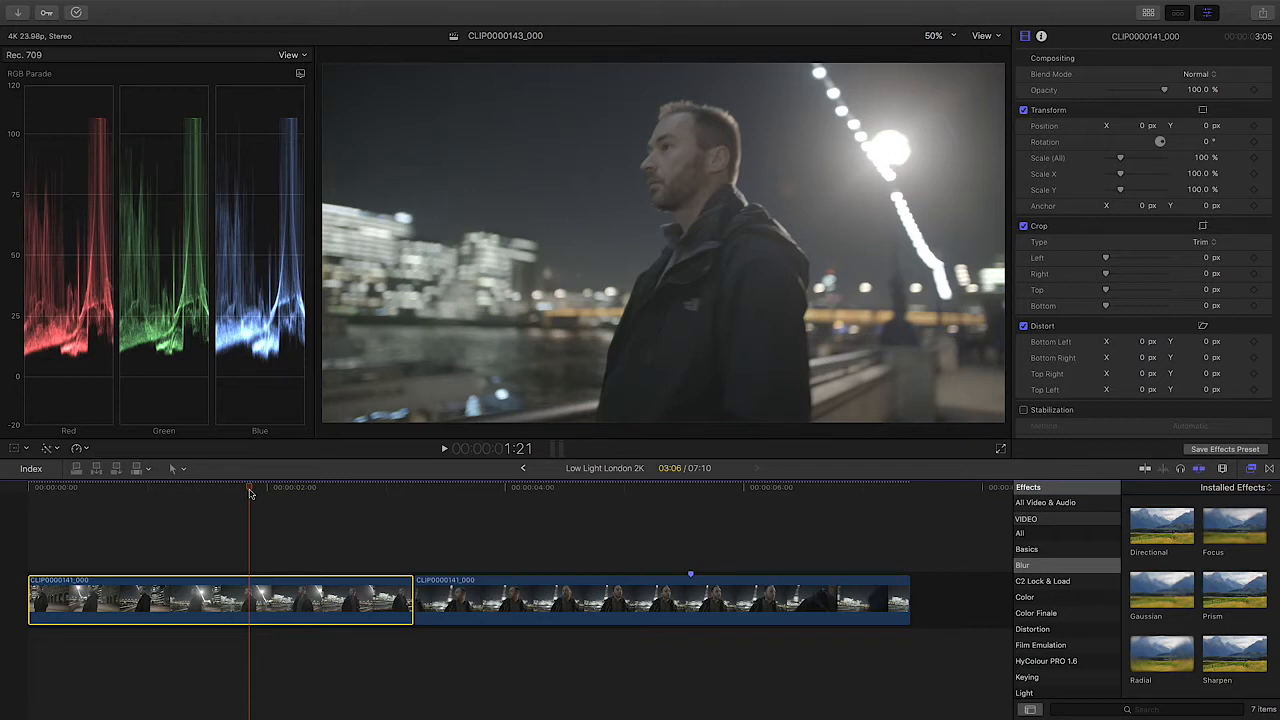
pyautogui.moveTo(250, 492); pyautogui.dragTo(73, 494)
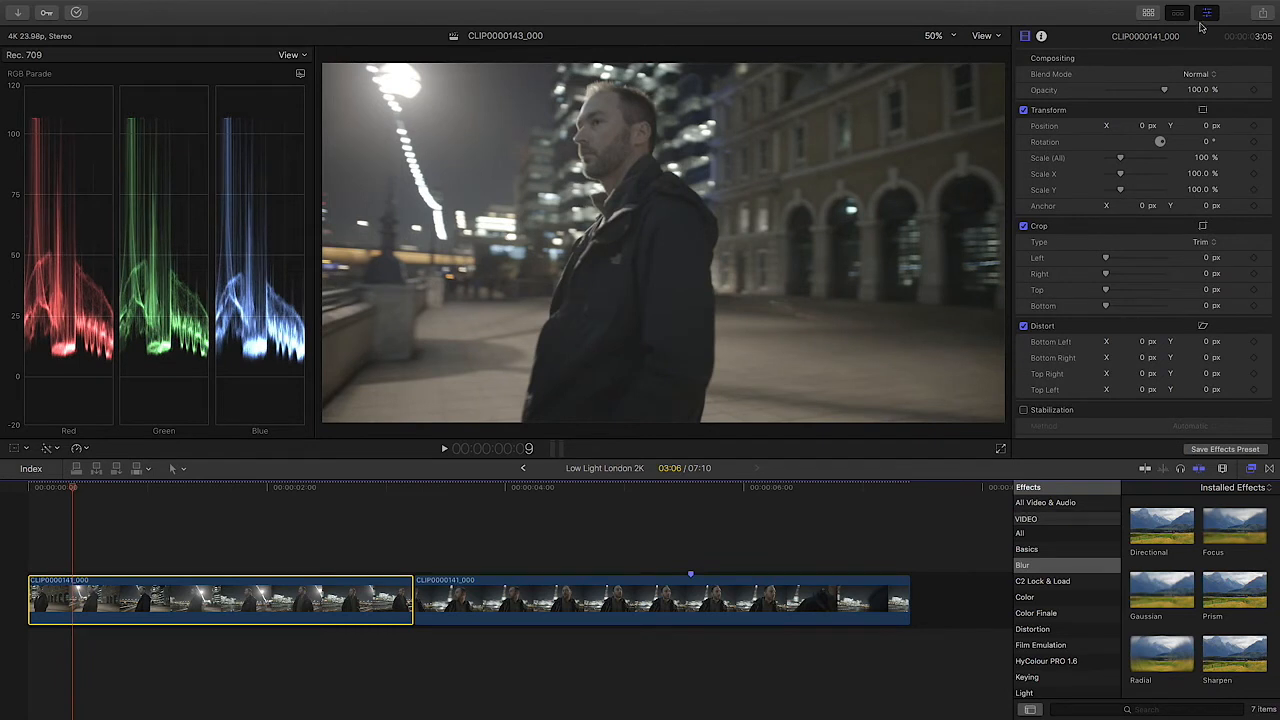
# Step: Append CLIP0000142_000 from the FS-Raw - Prores Low Light event to the end of the timeline
pyautogui.click(1149, 13)
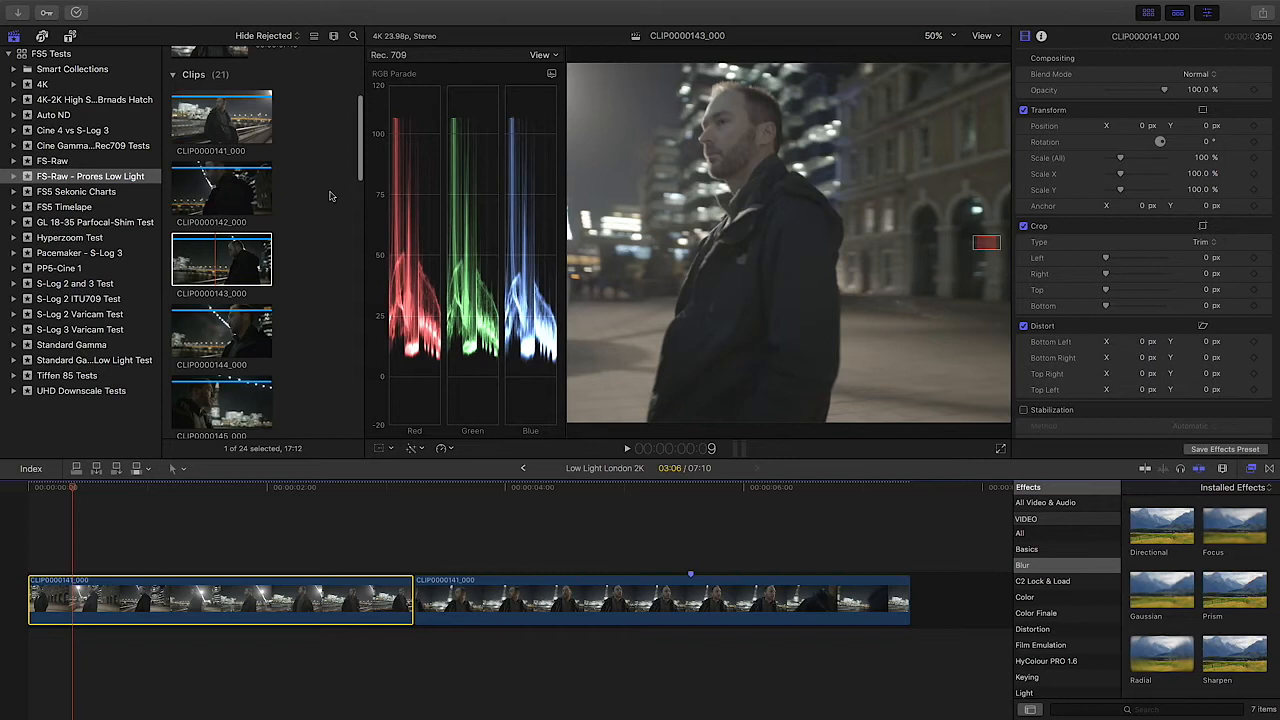
pyautogui.scroll(2, 290, 147)
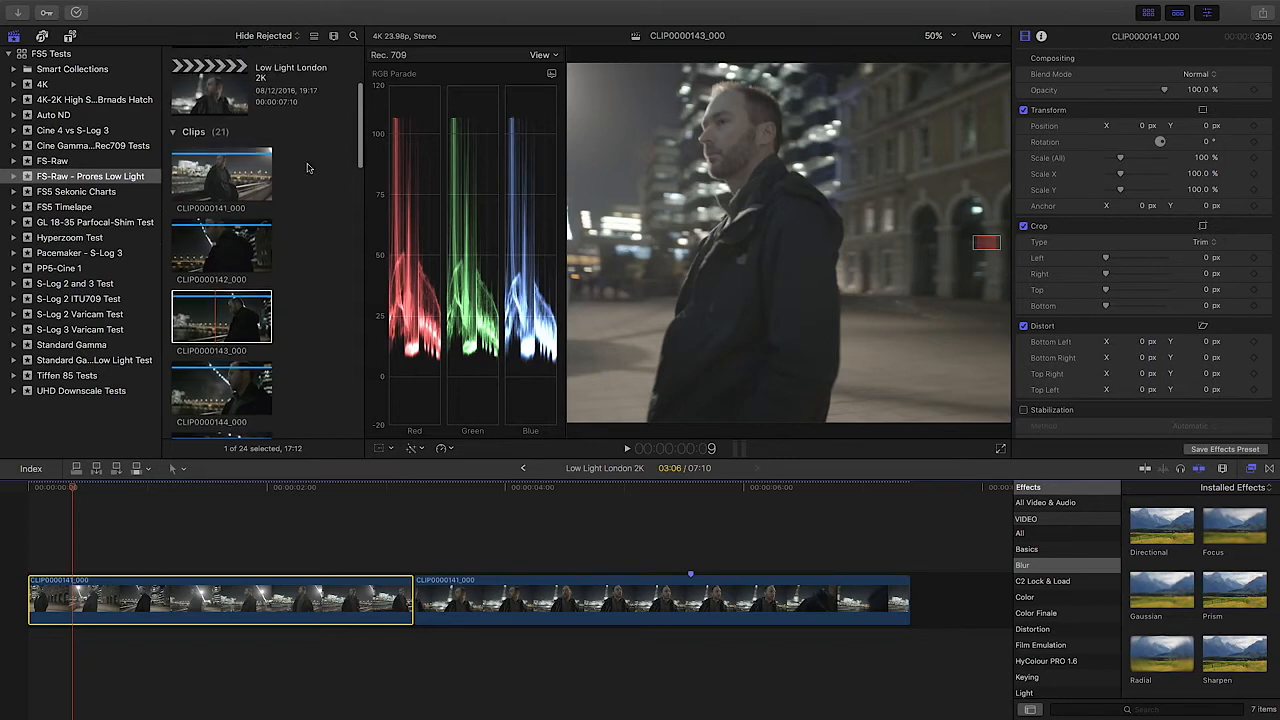
pyautogui.scroll(-1, 294, 183)
pyautogui.click(210, 213)
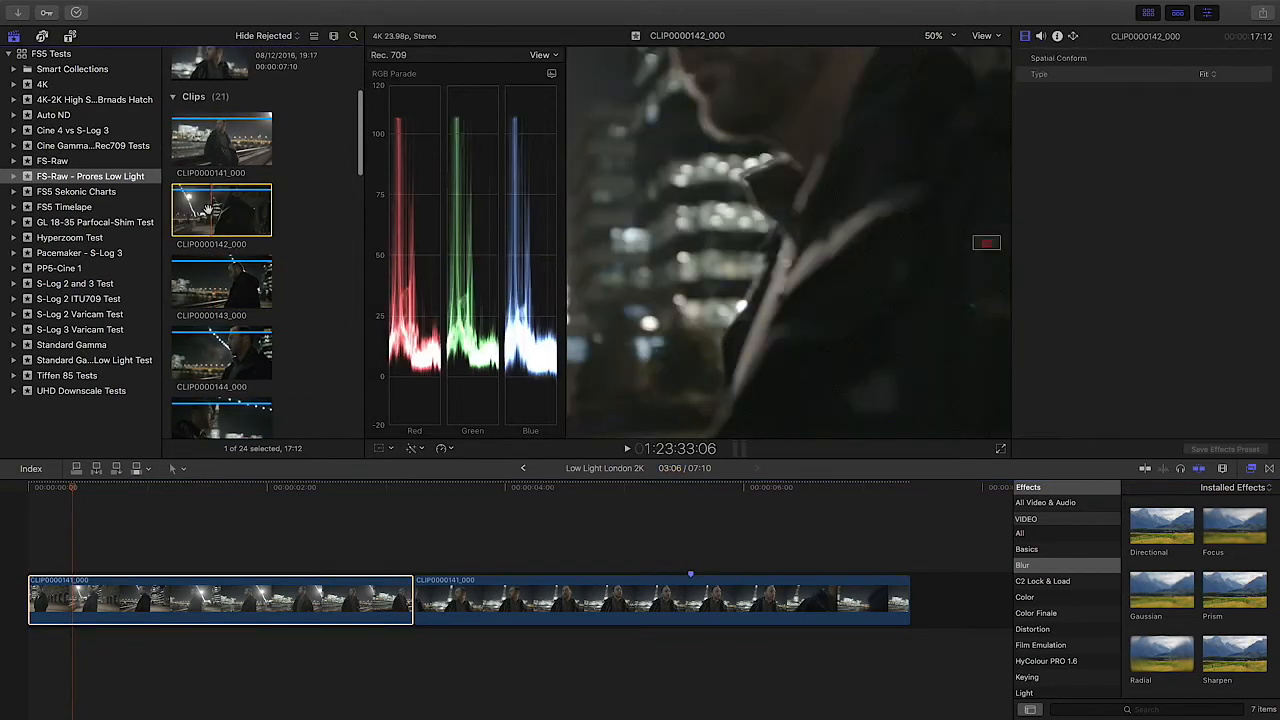
pyautogui.doubleClick(200, 207)
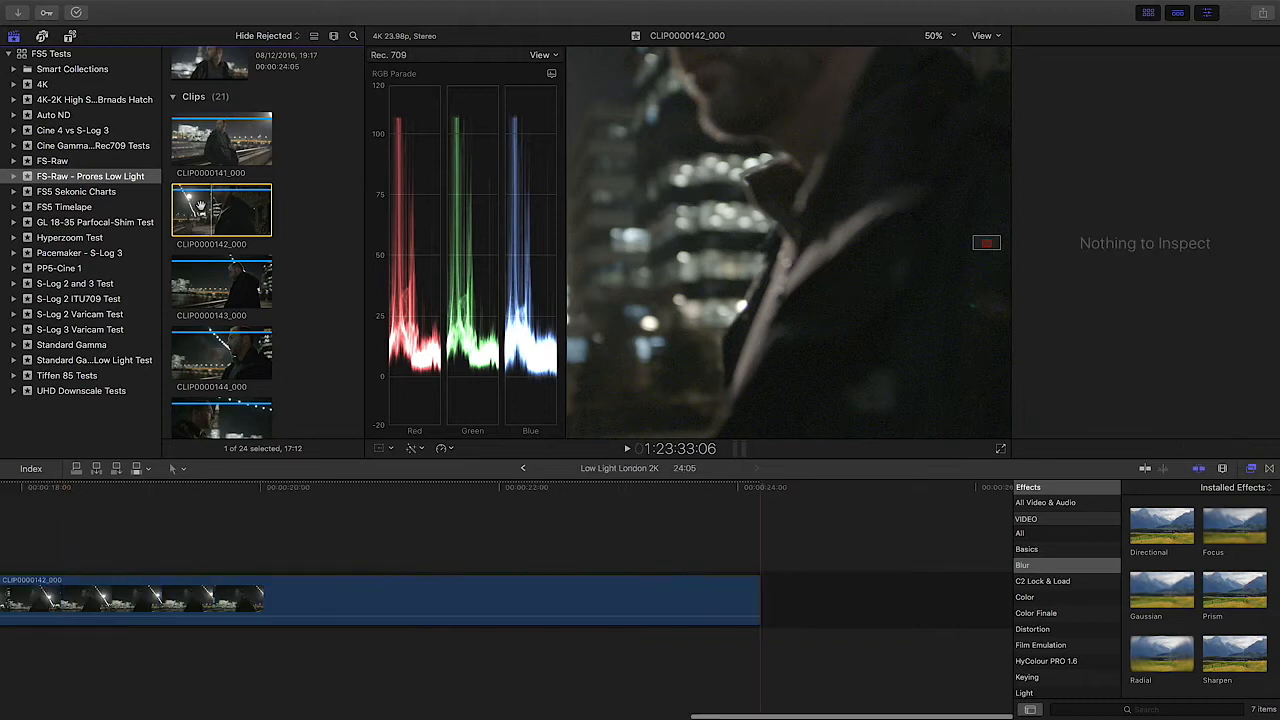
pyautogui.click(207, 602)
pyautogui.hotkey('shift', 'z')
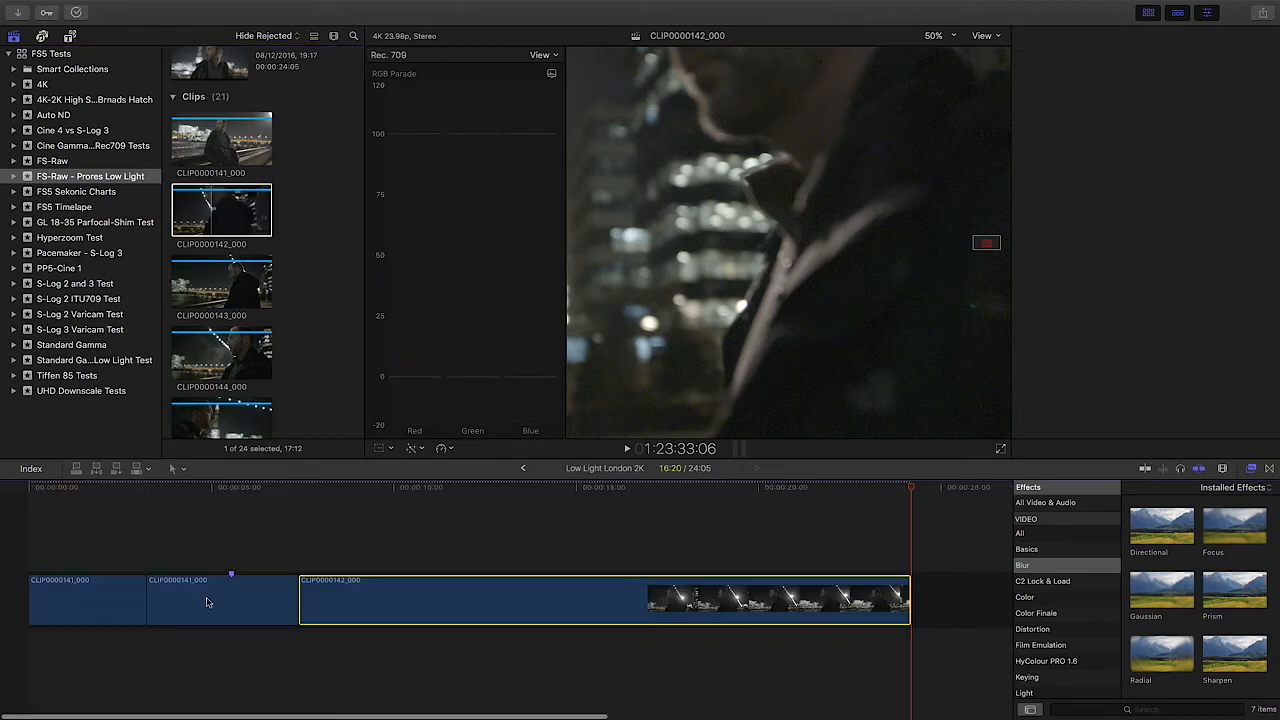
# Step: Hide the browser and play the CLIP0000142_000 timeline clip from 8:23 to 17:16
pyautogui.click(354, 491)
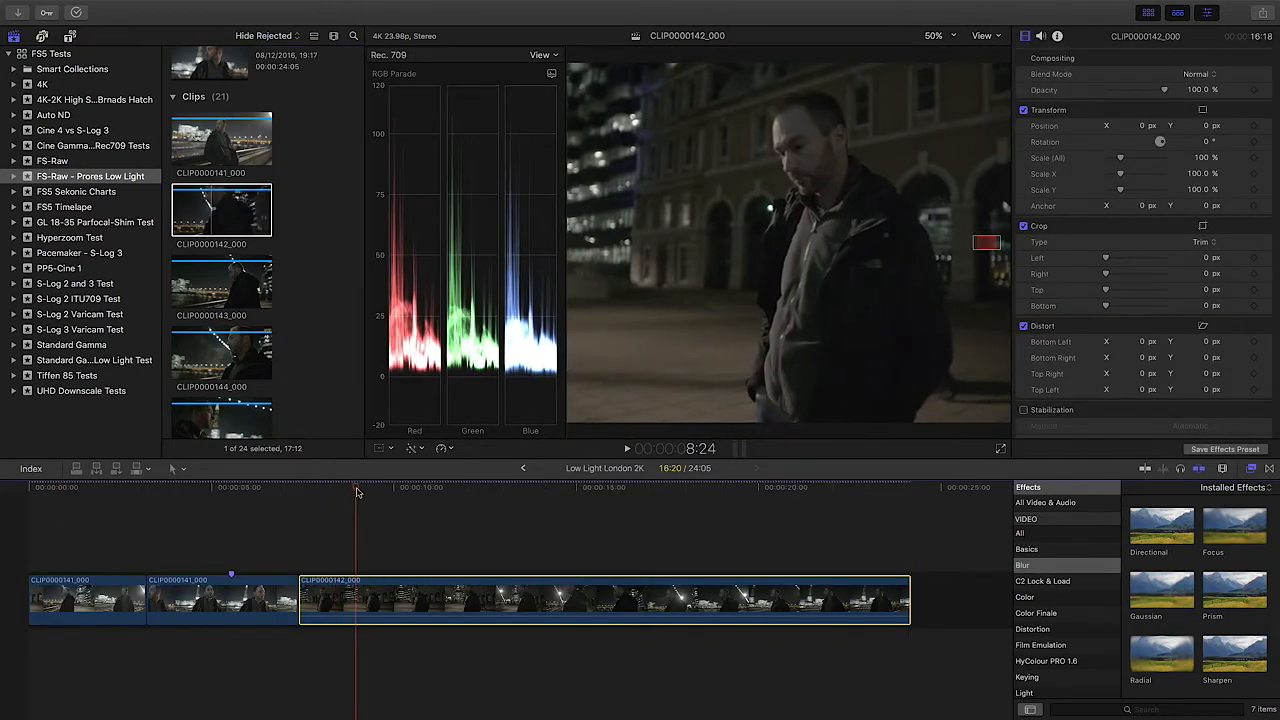
pyautogui.click(1147, 13)
pyautogui.press('space')
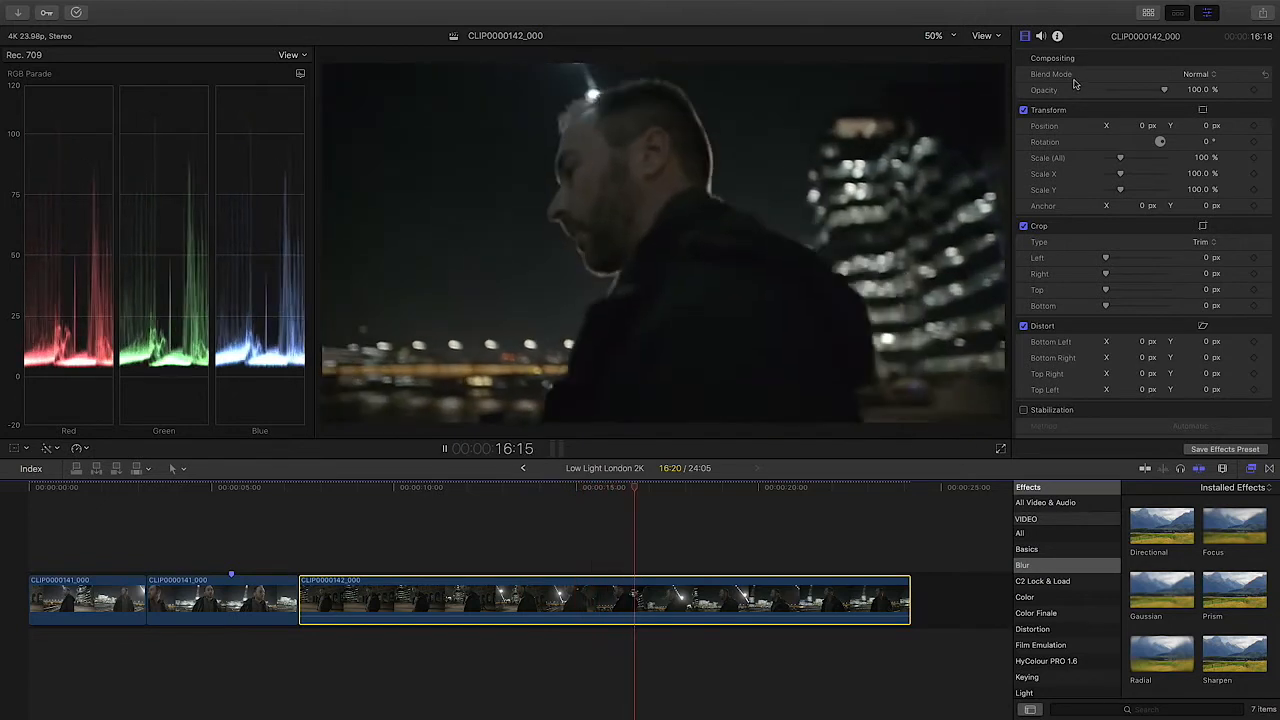
pyautogui.press('space')
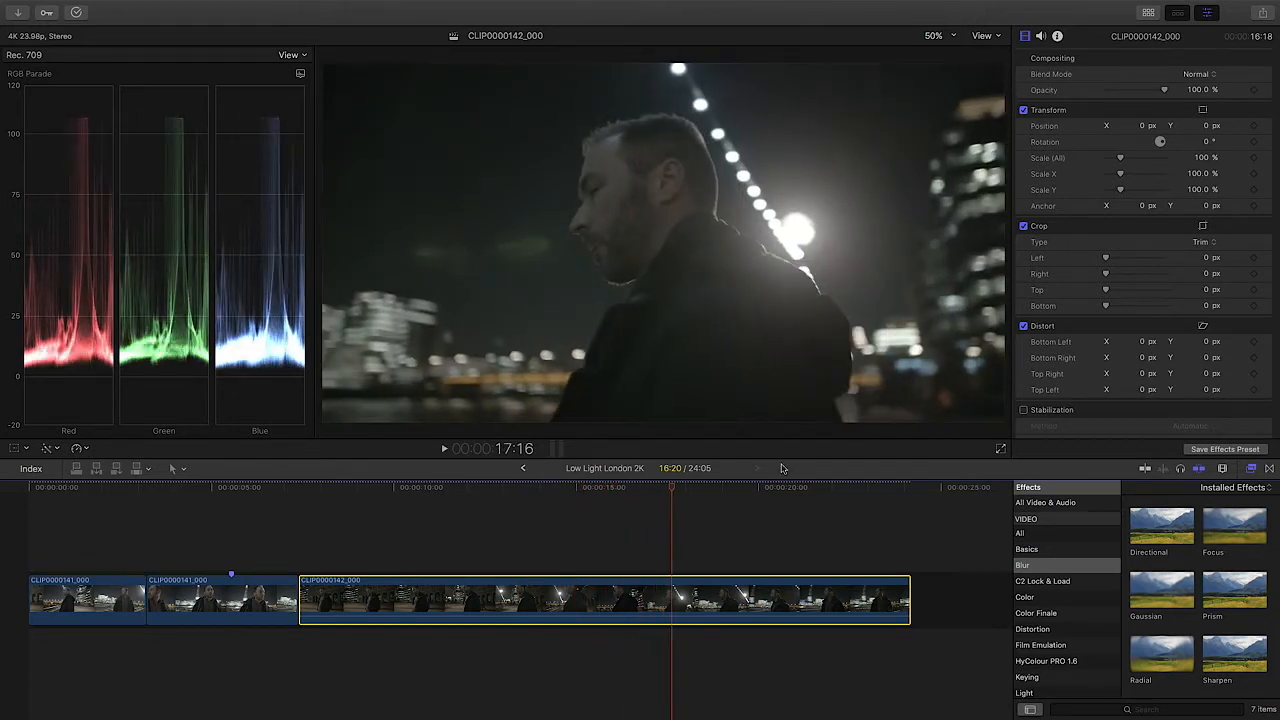
# Step: Replace CLIP0000142_000 at the end of the timeline with CLIP0000143_000 from the same event
pyautogui.press('Delete')
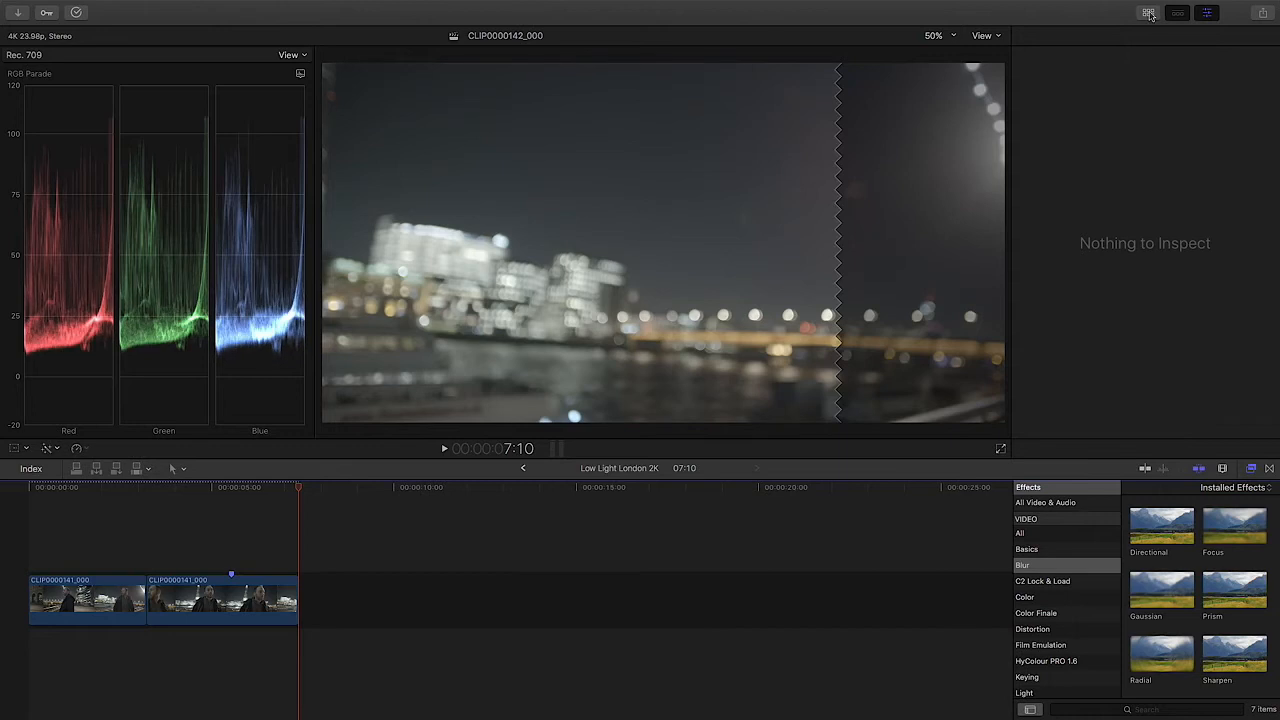
pyautogui.click(1158, 14)
pyautogui.scroll(-2, 323, 245)
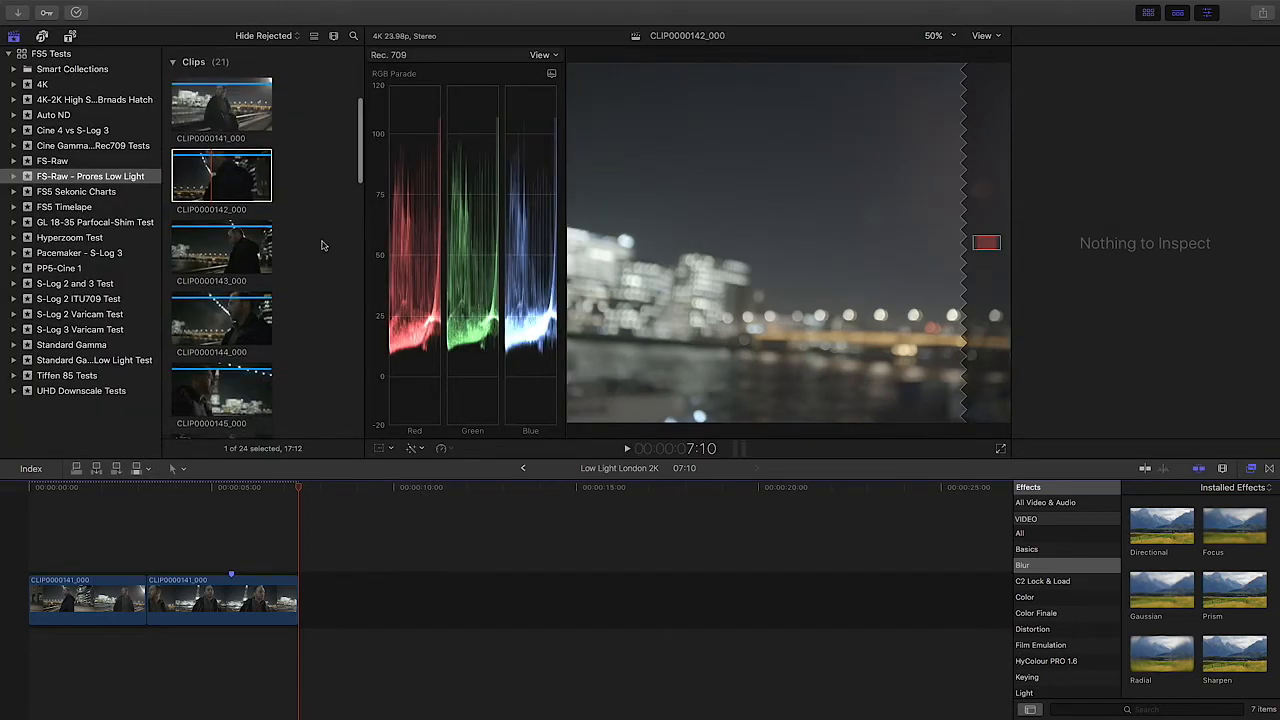
pyautogui.scroll(-3, 323, 246)
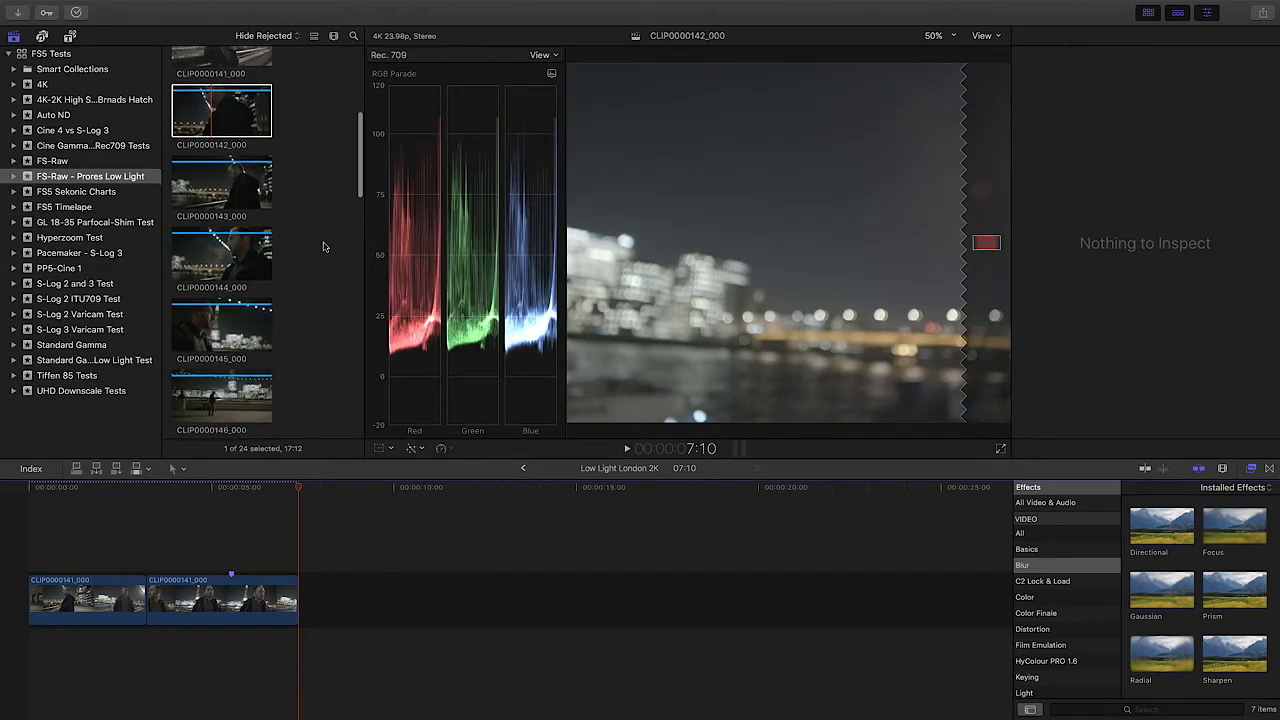
pyautogui.scroll(2, 323, 246)
pyautogui.click(217, 233)
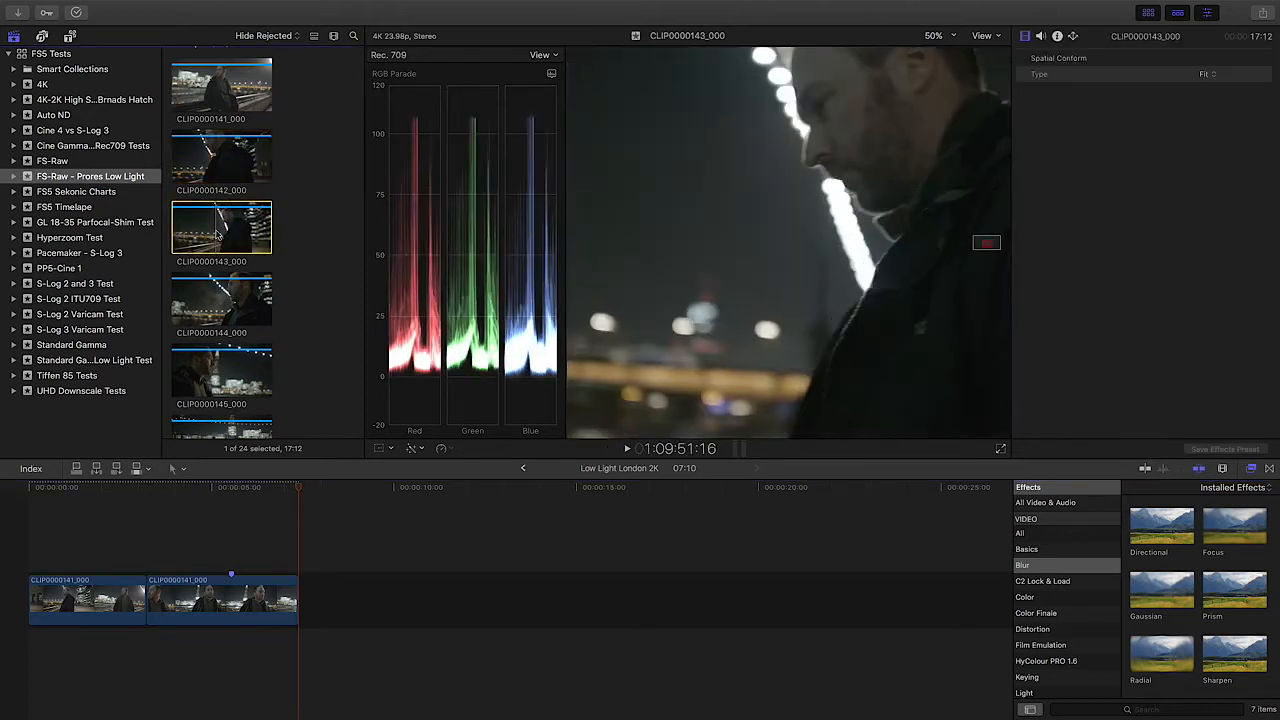
pyautogui.press('e')
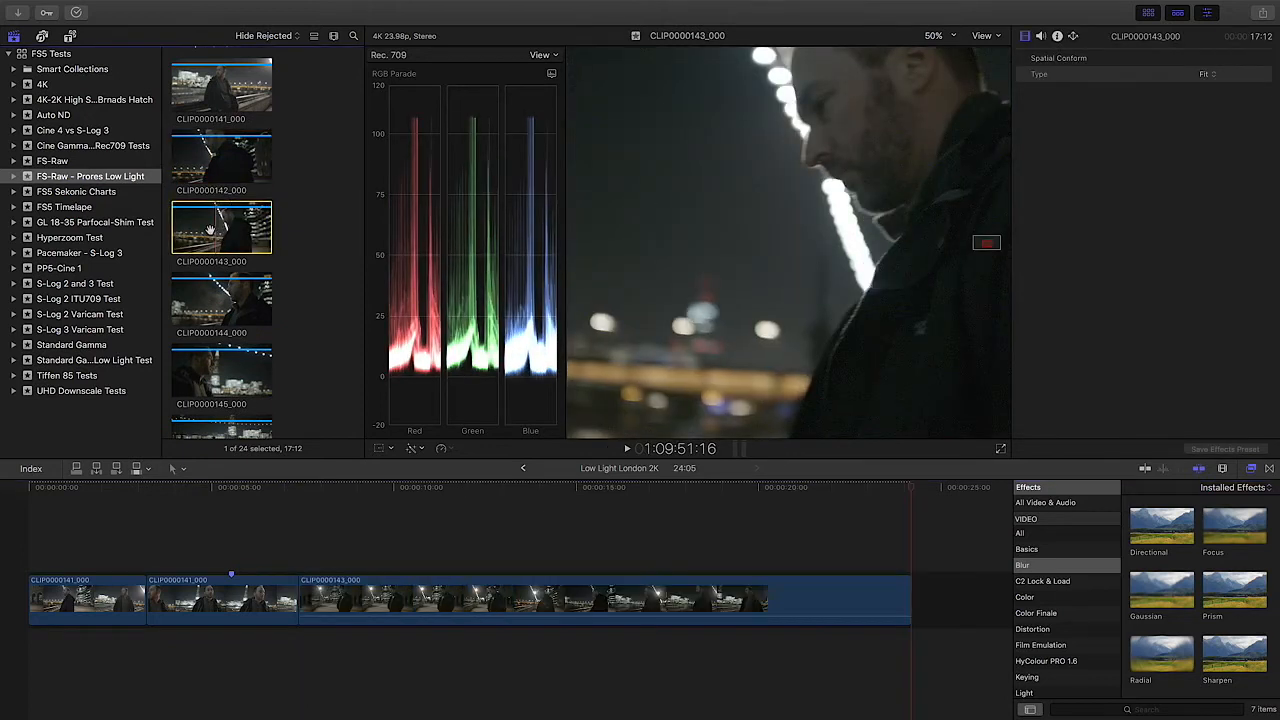
# Step: Hide the browser and inspect the format and codec details of the CLIP0000143_000 timeline clip near its start
pyautogui.click(440, 597)
pyautogui.press('super+4')
pyautogui.press('ctrl+super+1')
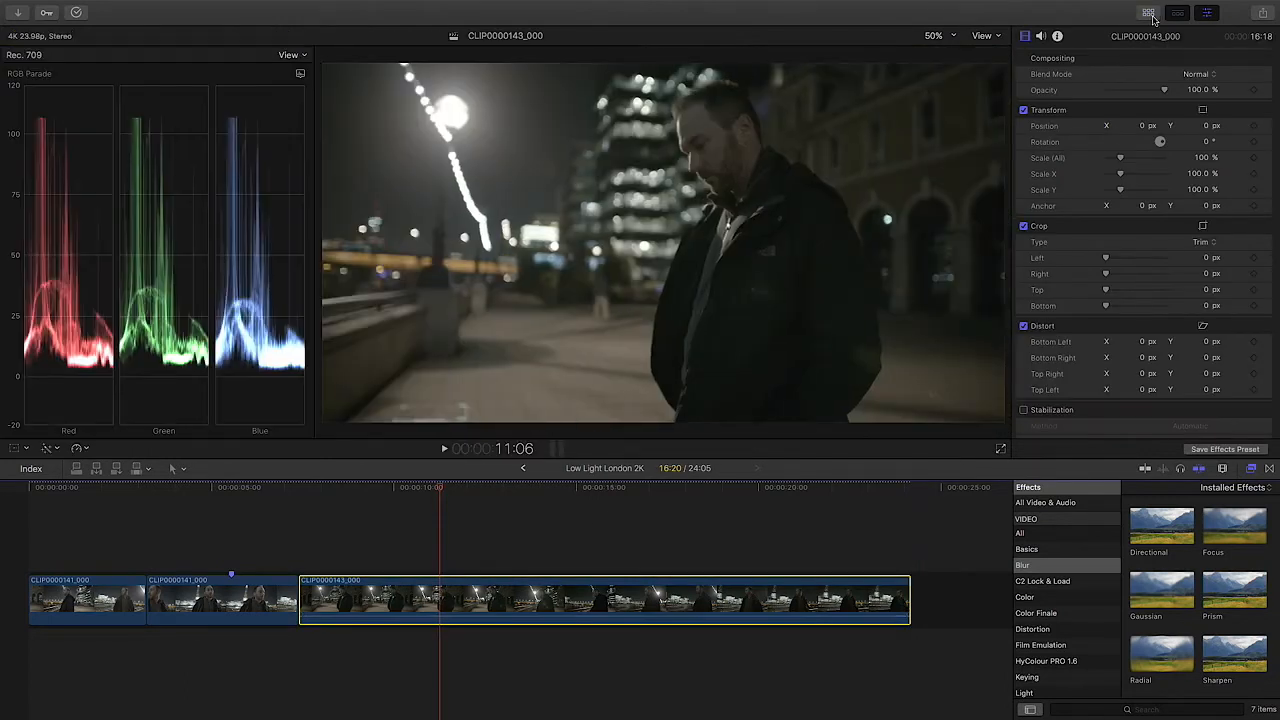
pyautogui.click(334, 487)
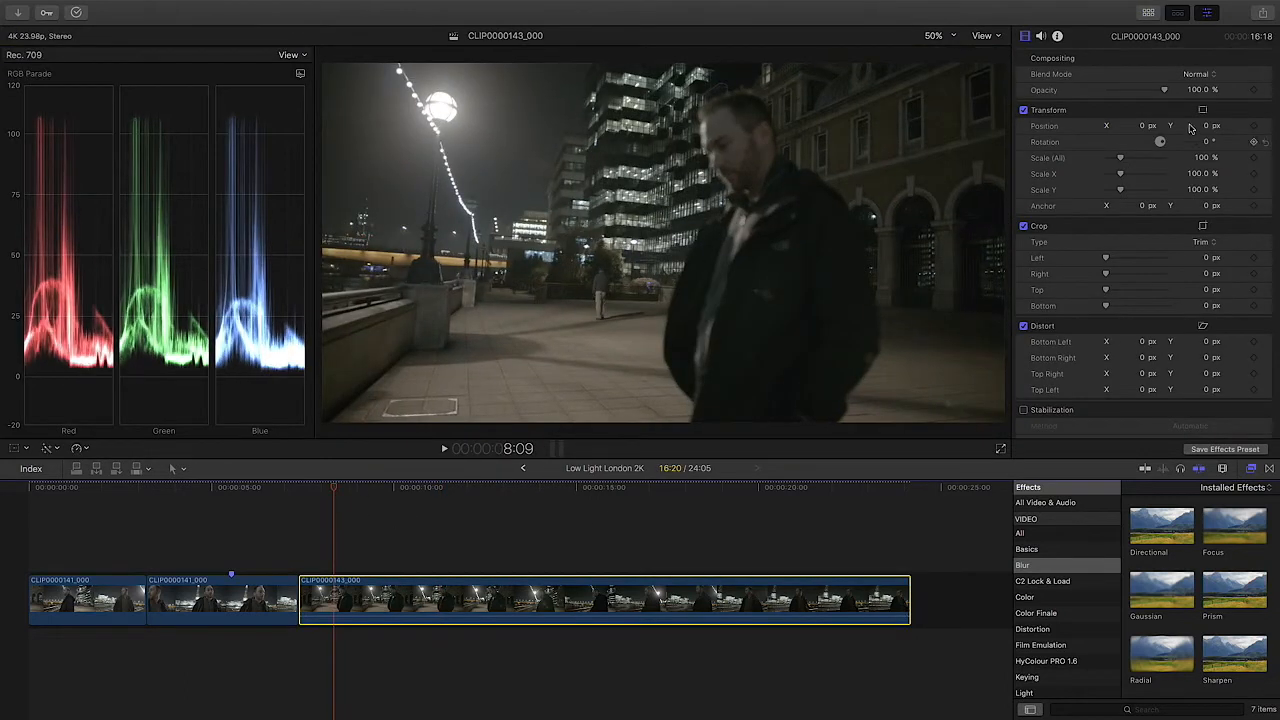
pyautogui.click(1058, 38)
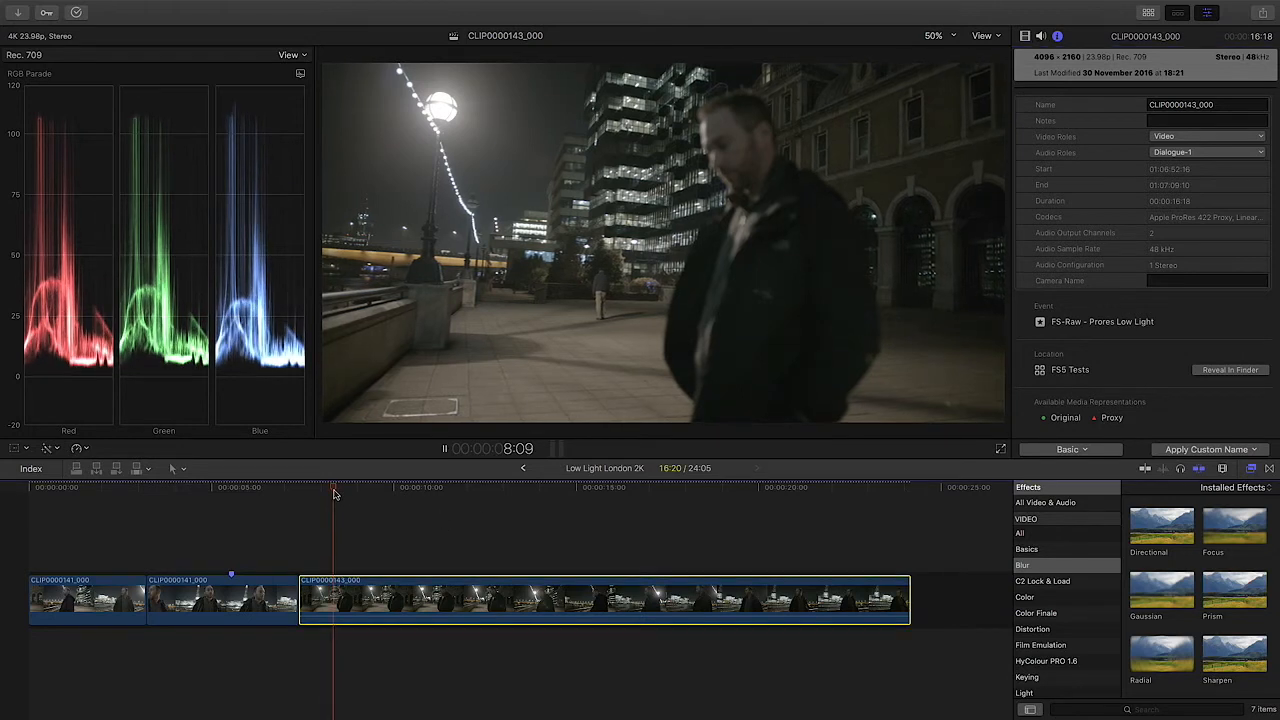
# Step: Play CLIP0000143_000 forwards and backwards from 8:09 to review the low-light footage, stopping at 15:10
pyautogui.press('space')
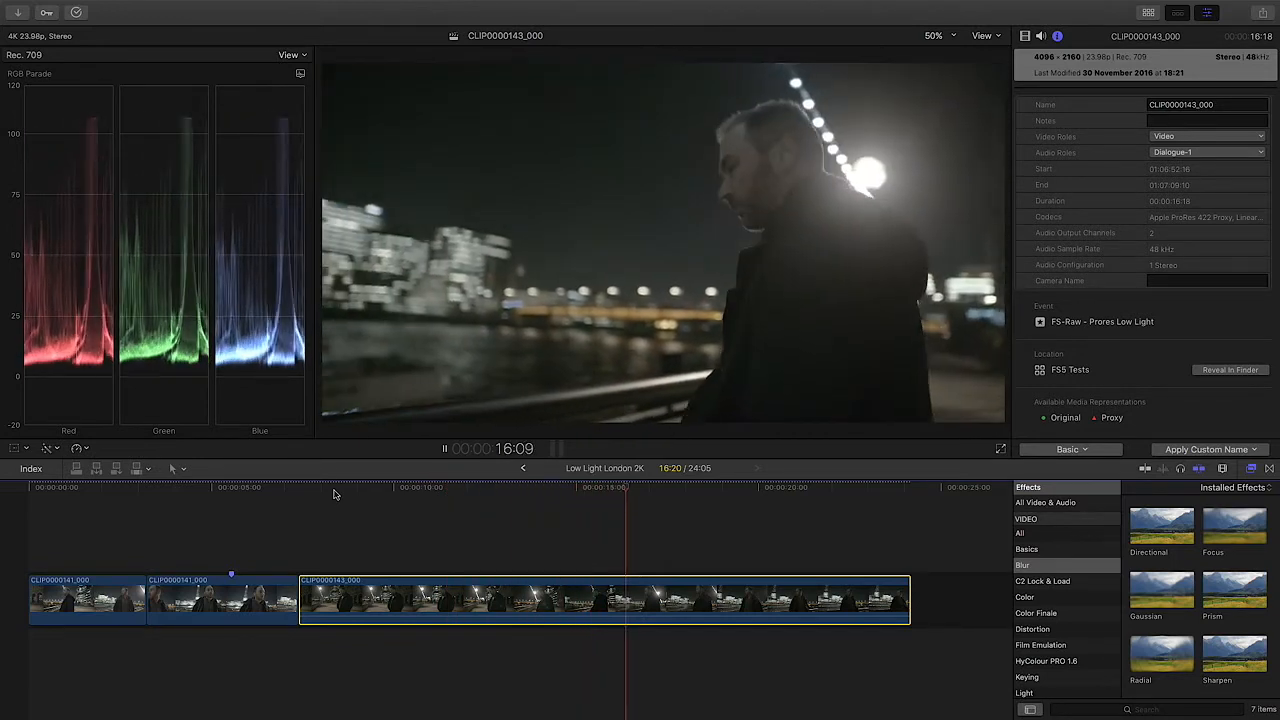
pyautogui.press('space')
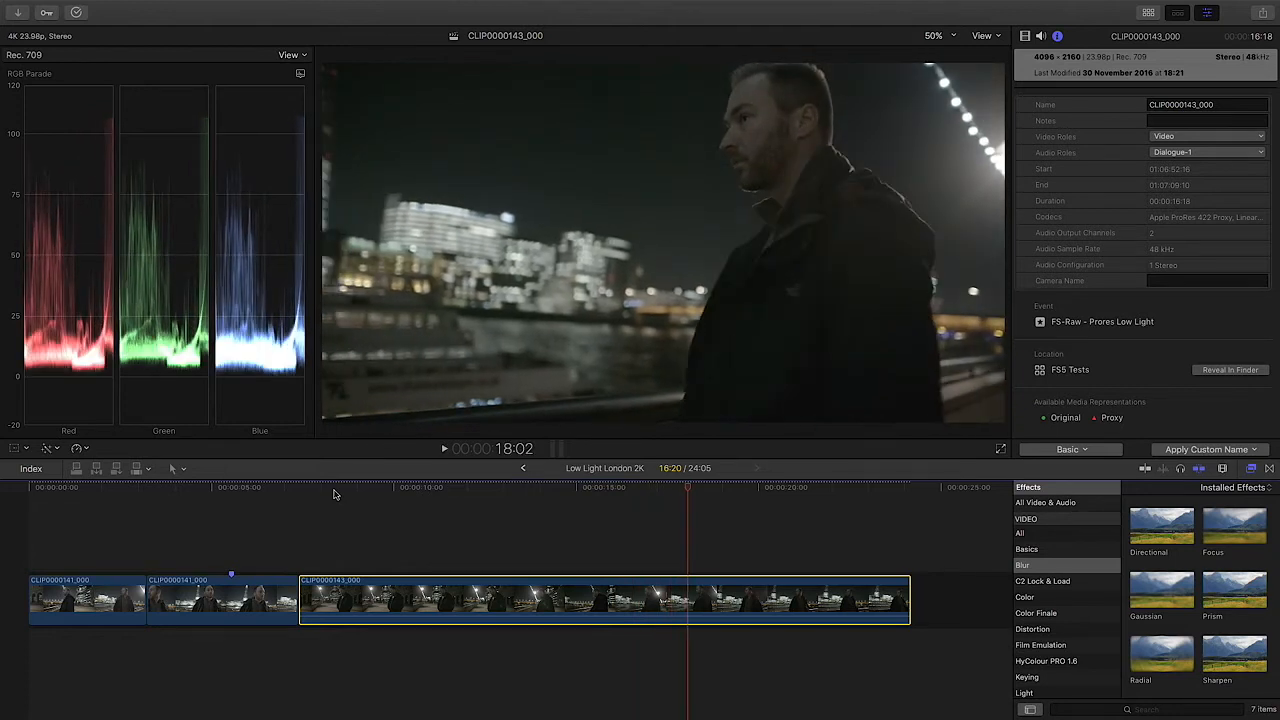
pyautogui.press('j')
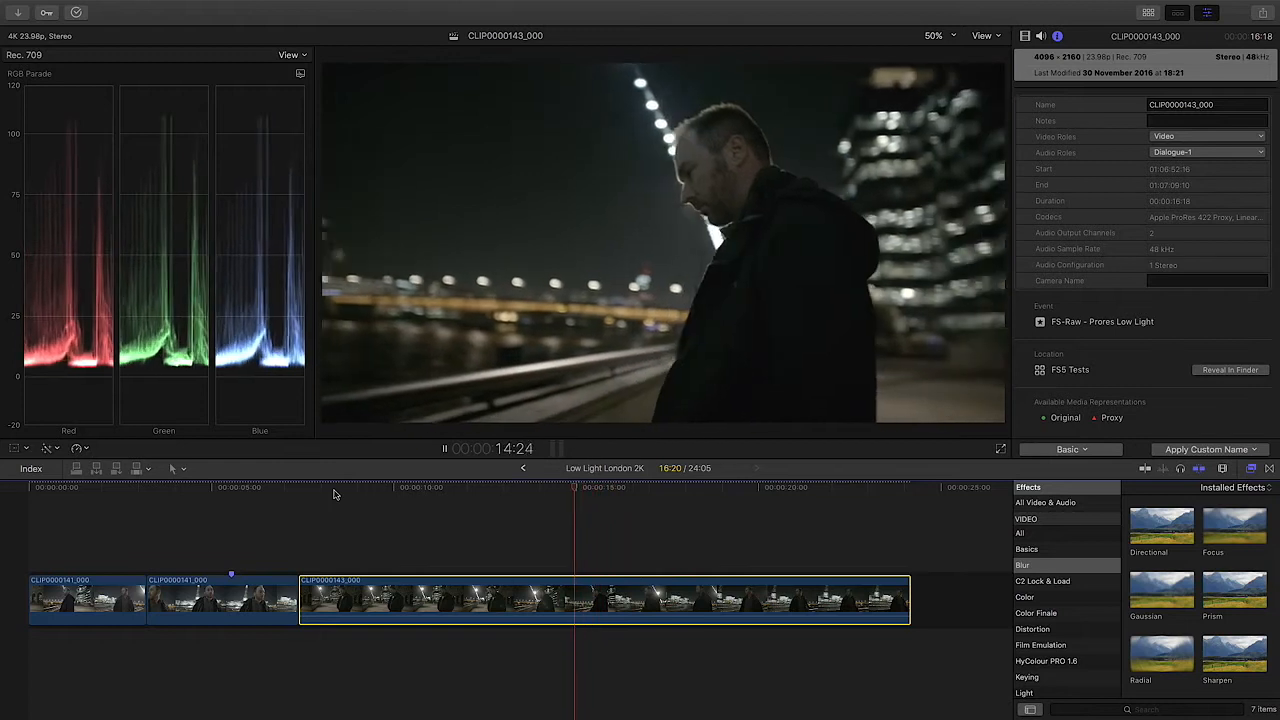
pyautogui.press('l')
pyautogui.press('k')
pyautogui.press('l')
pyautogui.press('k')
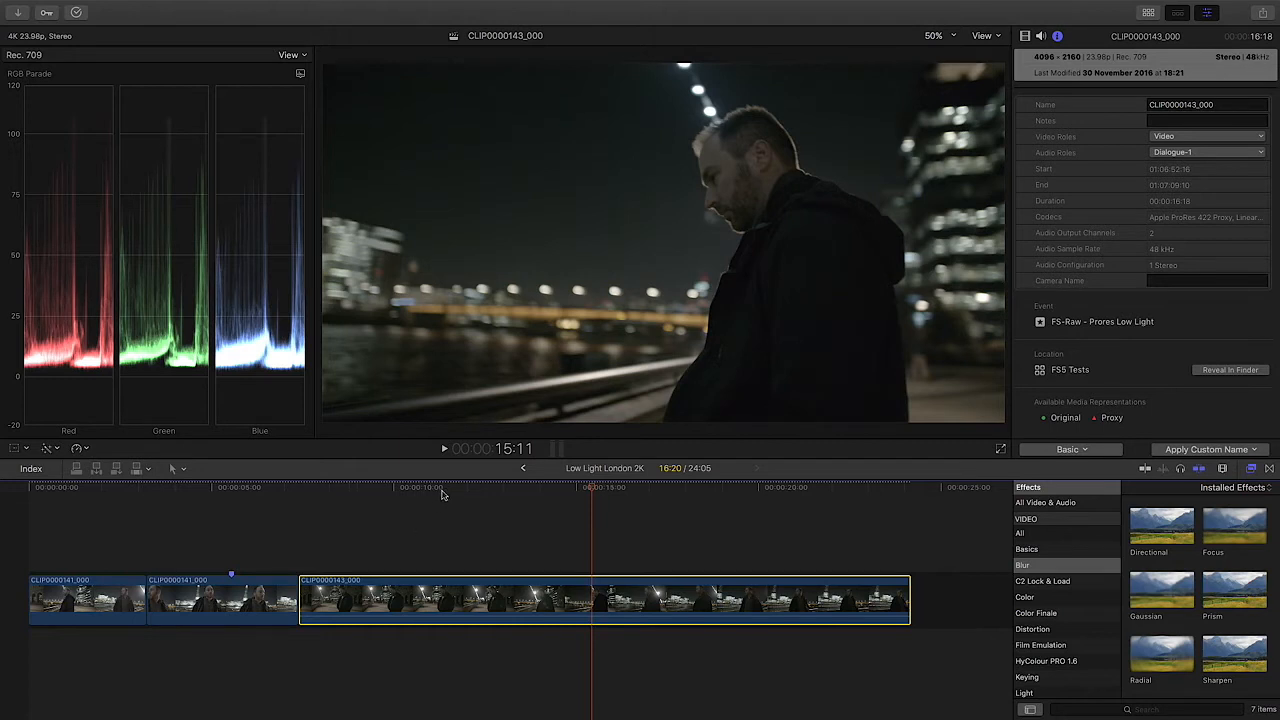
pyautogui.click(657, 500)
pyautogui.click(592, 491)
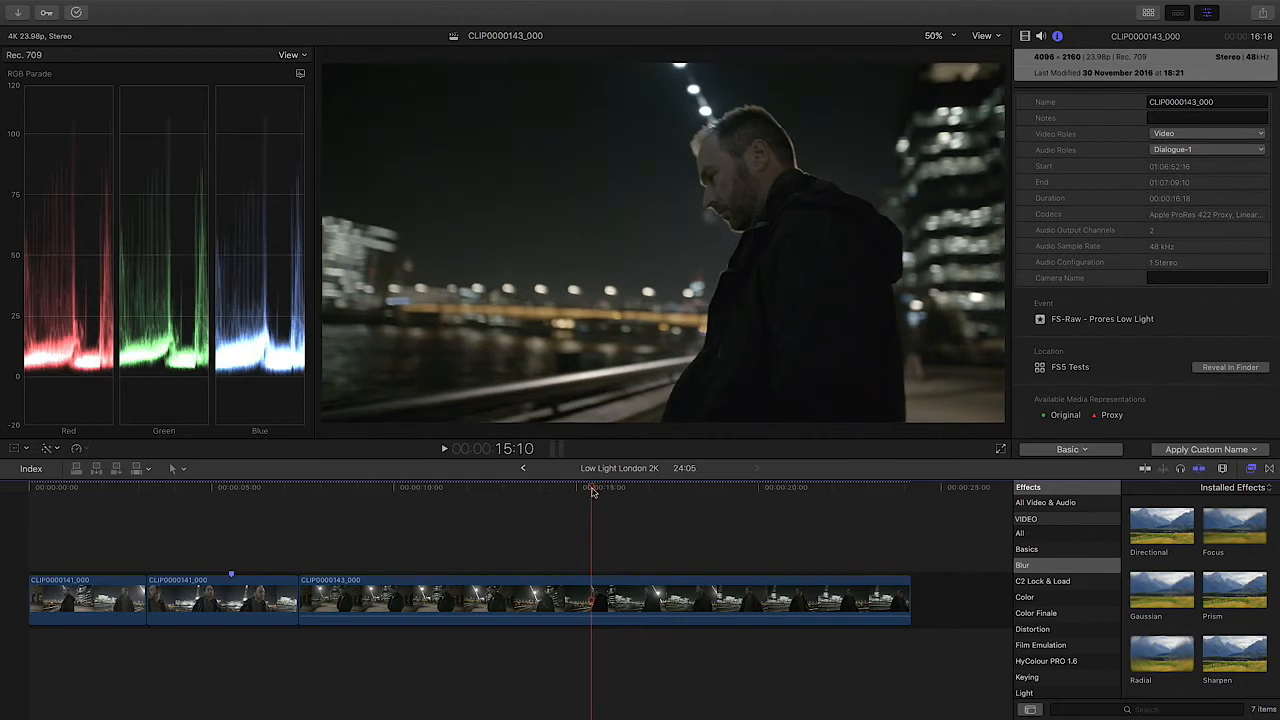
# Step: Delete CLIP0000143_000 from the timeline
pyautogui.click(590, 600)
pyautogui.press('Delete')
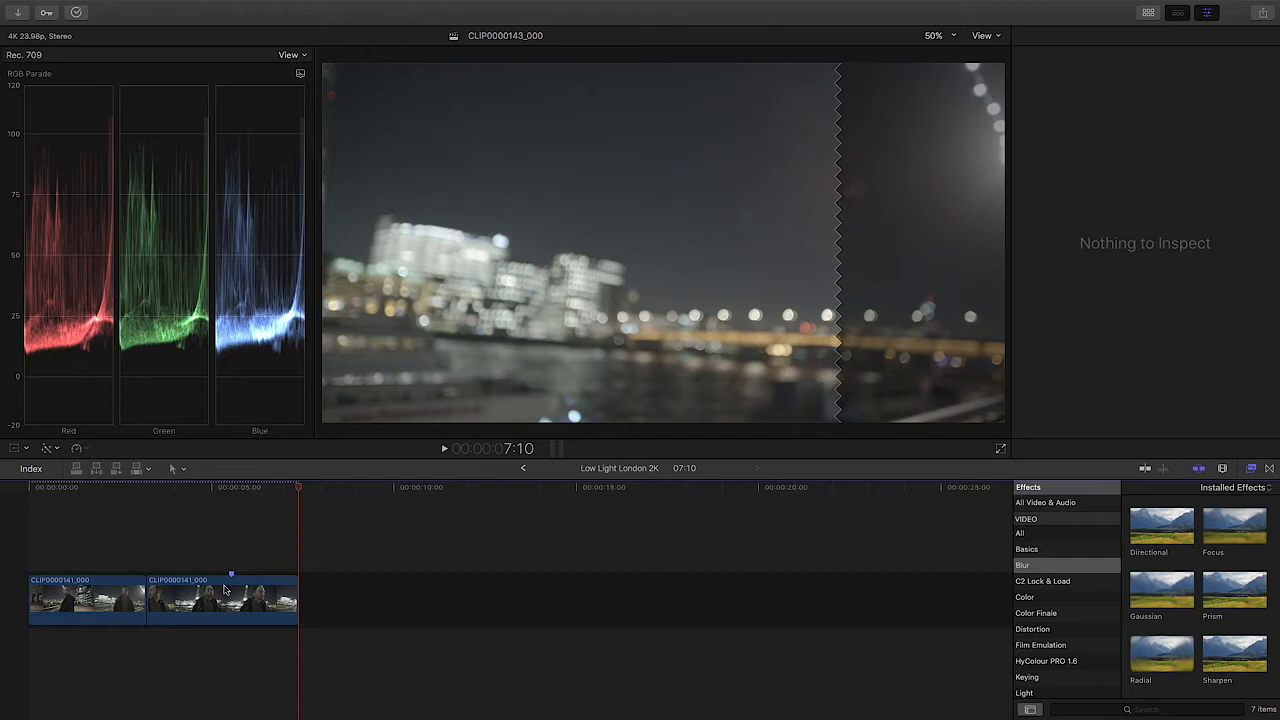
pyautogui.hotkey('shift', 'z')
# Step: Scrub through the first timeline clip to 00:00:02:20 and select that clip
pyautogui.click(181, 490)
pyautogui.moveTo(181, 495); pyautogui.dragTo(363, 508)
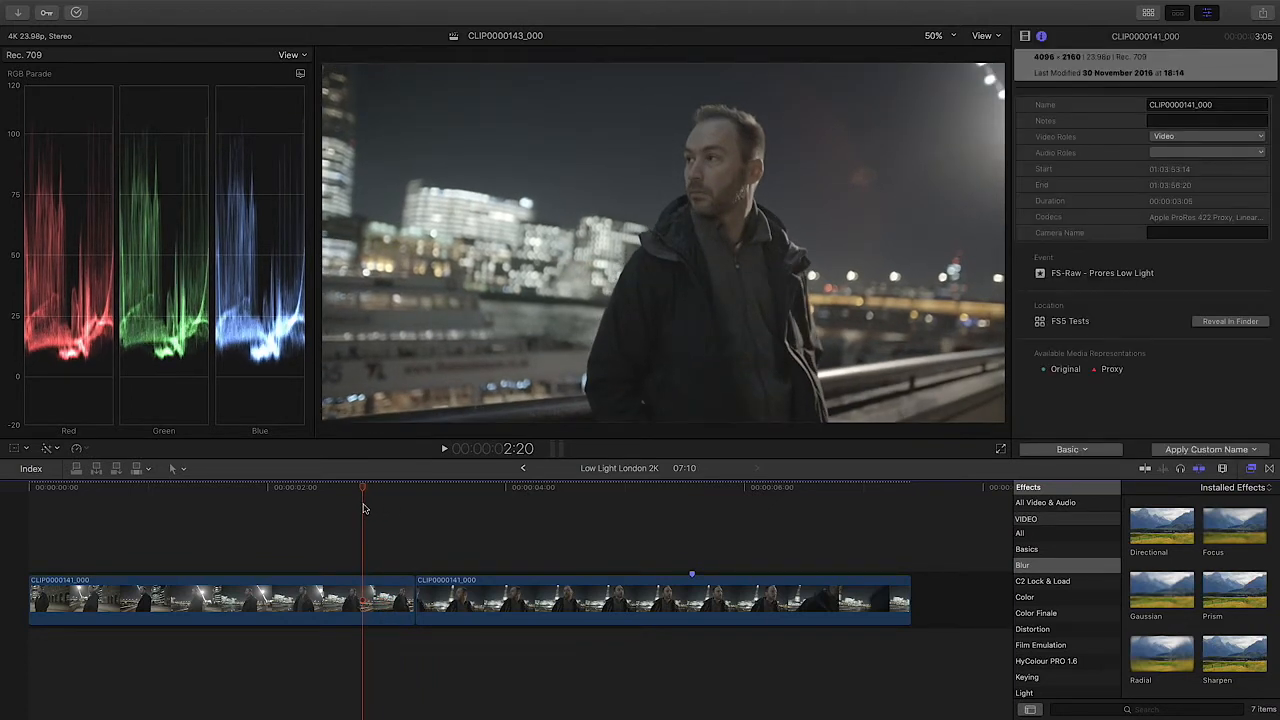
pyautogui.click(366, 594)
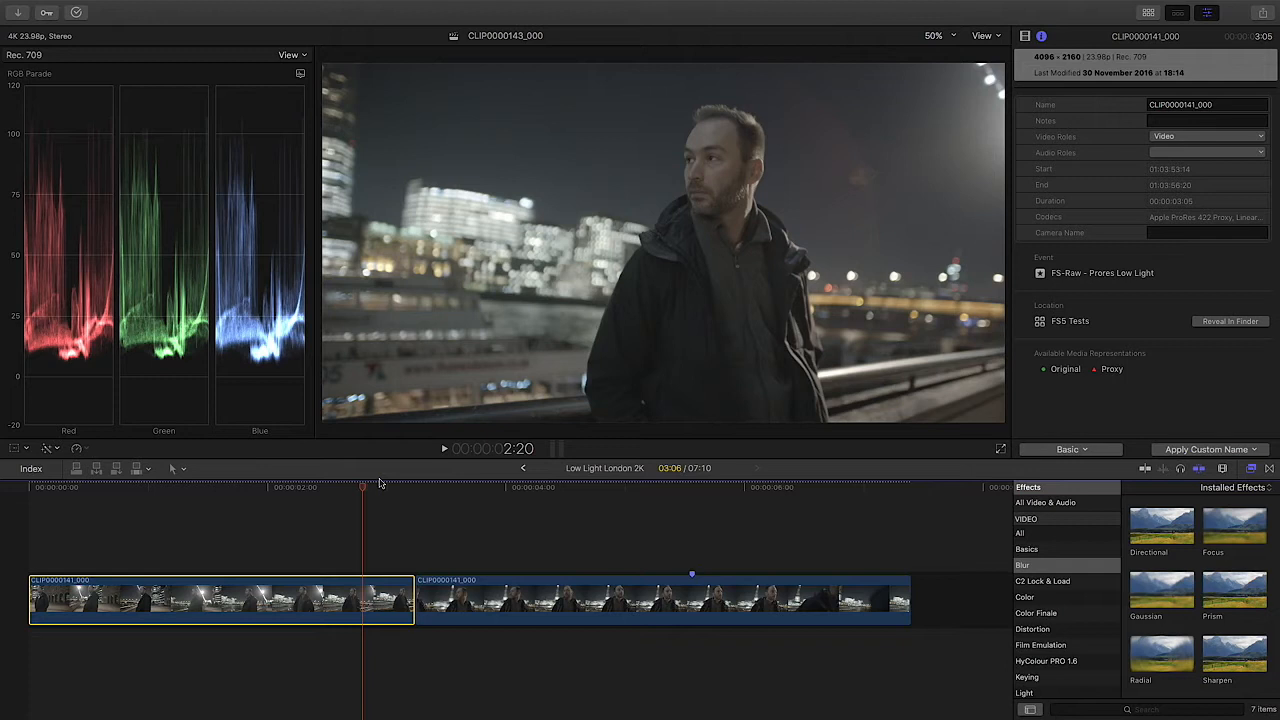
# Step: Apply the ColorFinalePro effect from the Color Finale category to the second CLIP0000141_000 clip in the timeline
pyautogui.moveTo(320, 492); pyautogui.dragTo(378, 493)
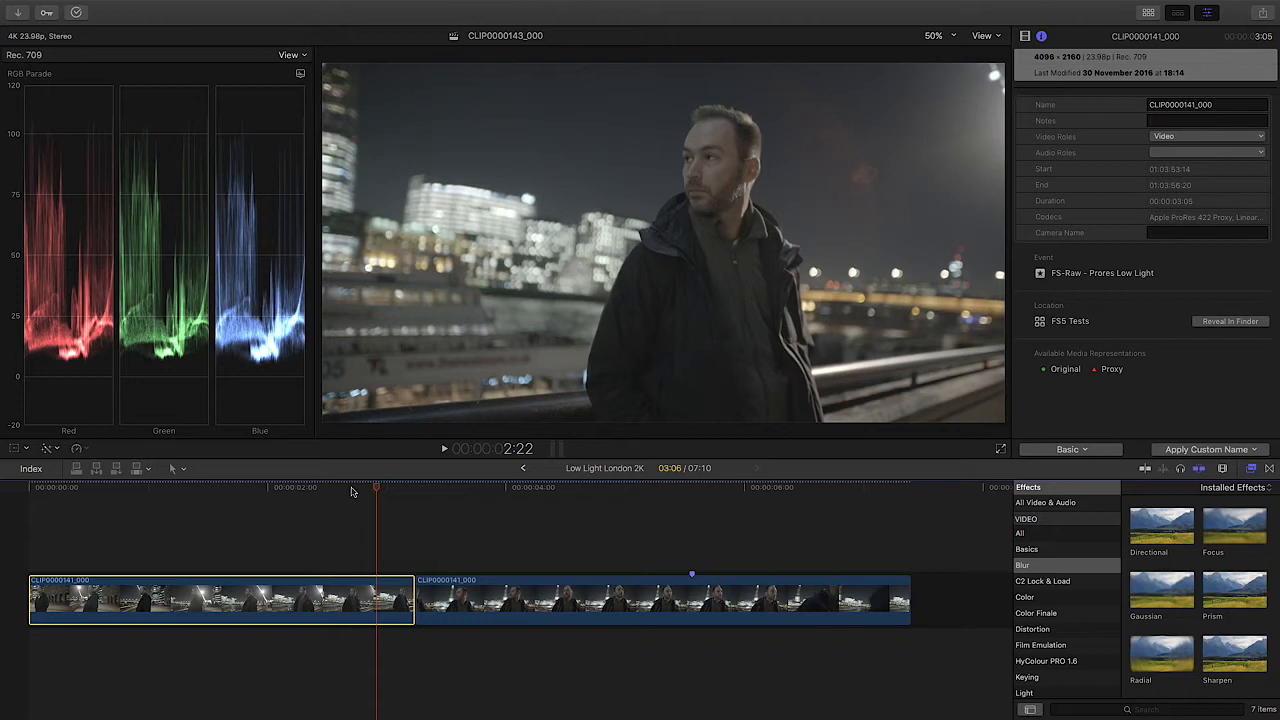
pyautogui.moveTo(376, 489); pyautogui.dragTo(322, 492)
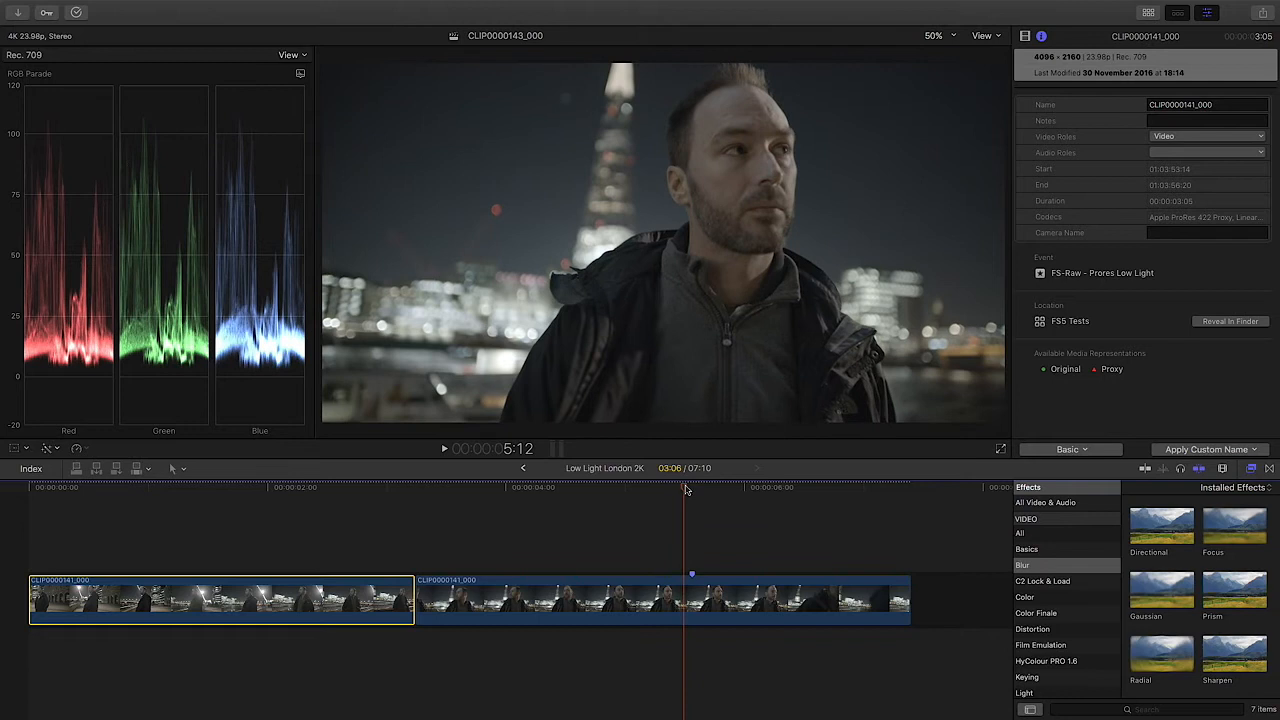
pyautogui.scroll(-2, 1088, 612)
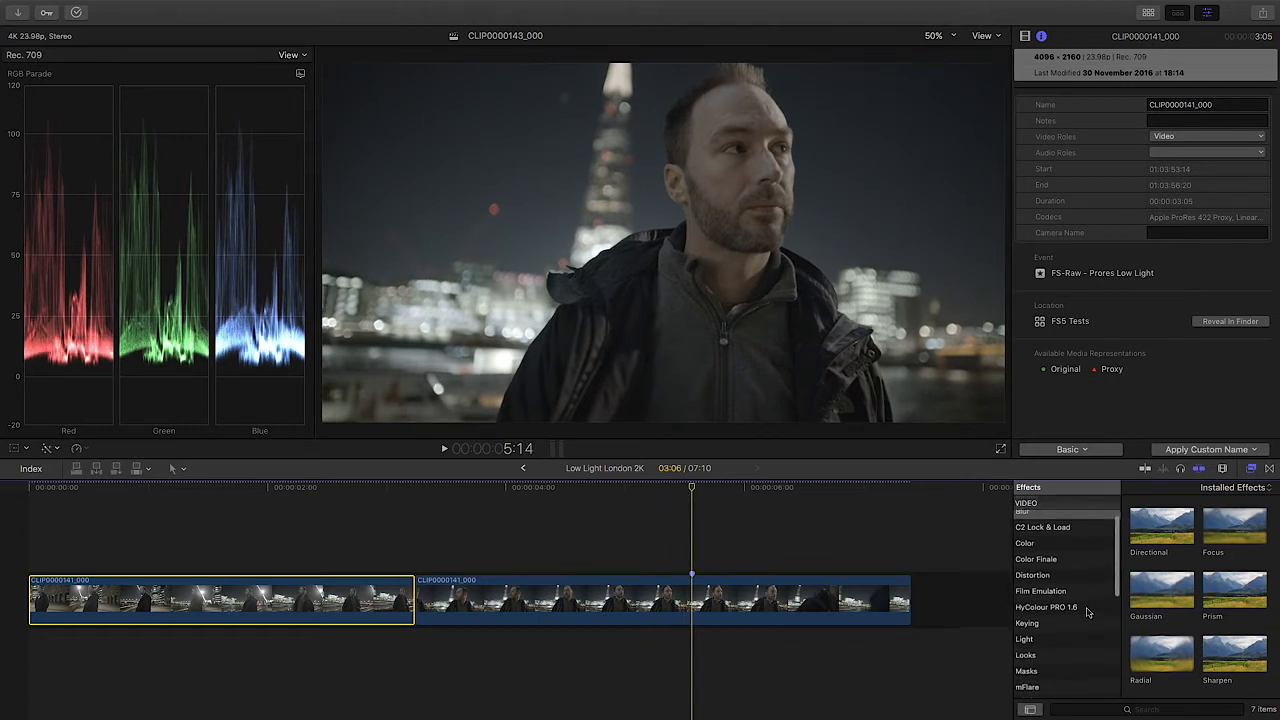
pyautogui.click(1070, 564)
pyautogui.click(1222, 531)
pyautogui.moveTo(1222, 531); pyautogui.dragTo(816, 602)
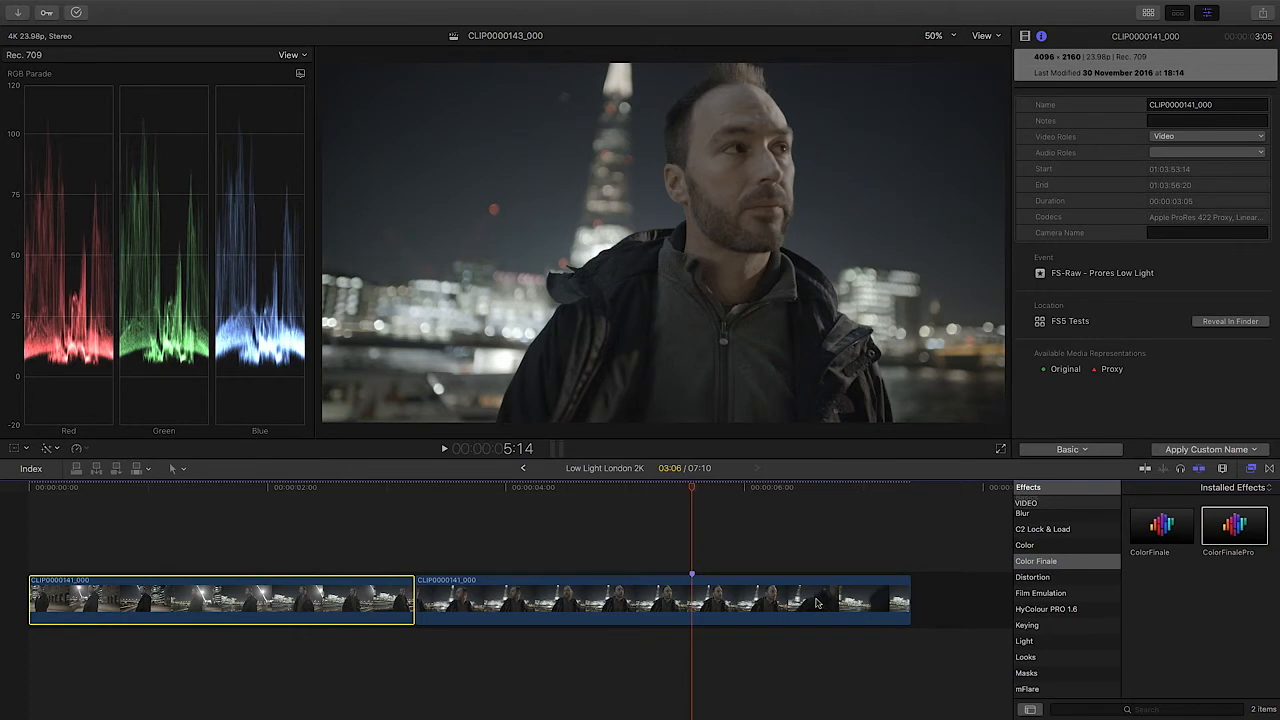
# Step: Select the second timeline clip and open its ColorFinalePro controls, placing the floating window over the timeline
pyautogui.click(710, 603)
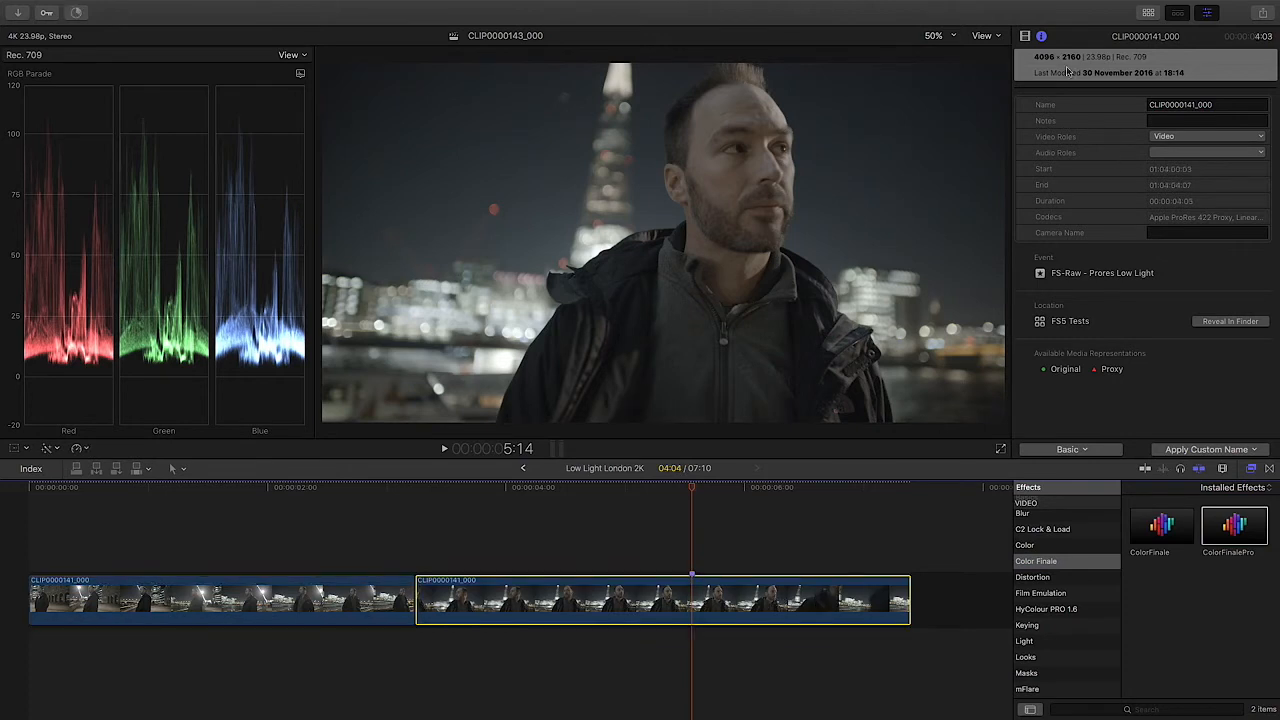
pyautogui.click(1025, 36)
pyautogui.click(1118, 106)
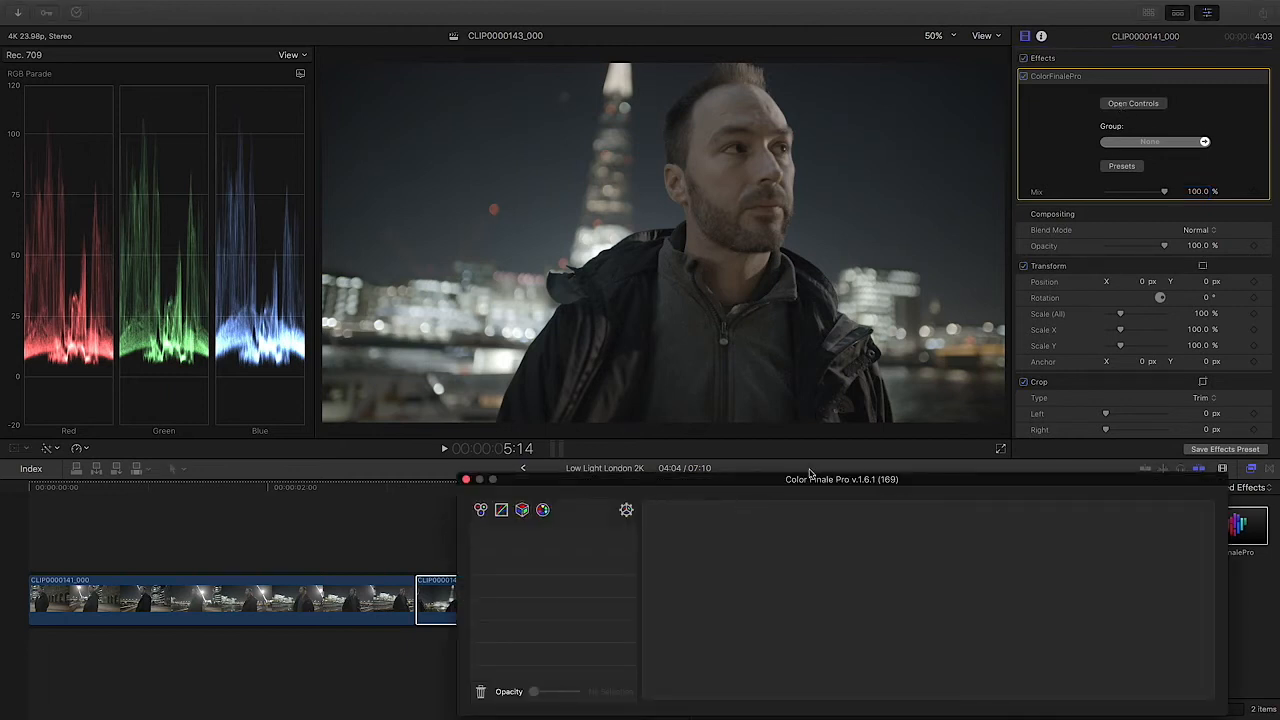
pyautogui.moveTo(573, 481)
pyautogui.mouseDown()
pyautogui.moveTo(618, 463)
pyautogui.moveTo(586, 463)
pyautogui.mouseUp()
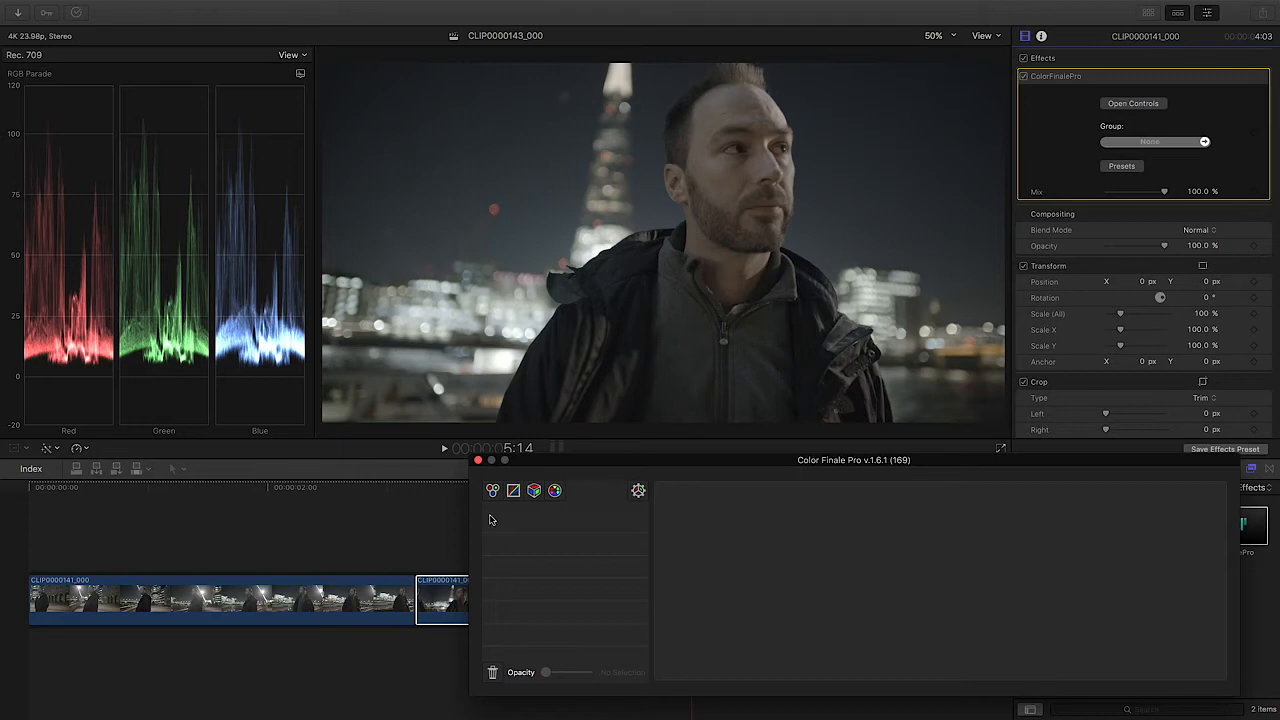
# Step: Add a LUT Utility layer and apply S-Log_2_to_S-Log_3_Cine.cube from the Default Cubes Store group
pyautogui.click(534, 491)
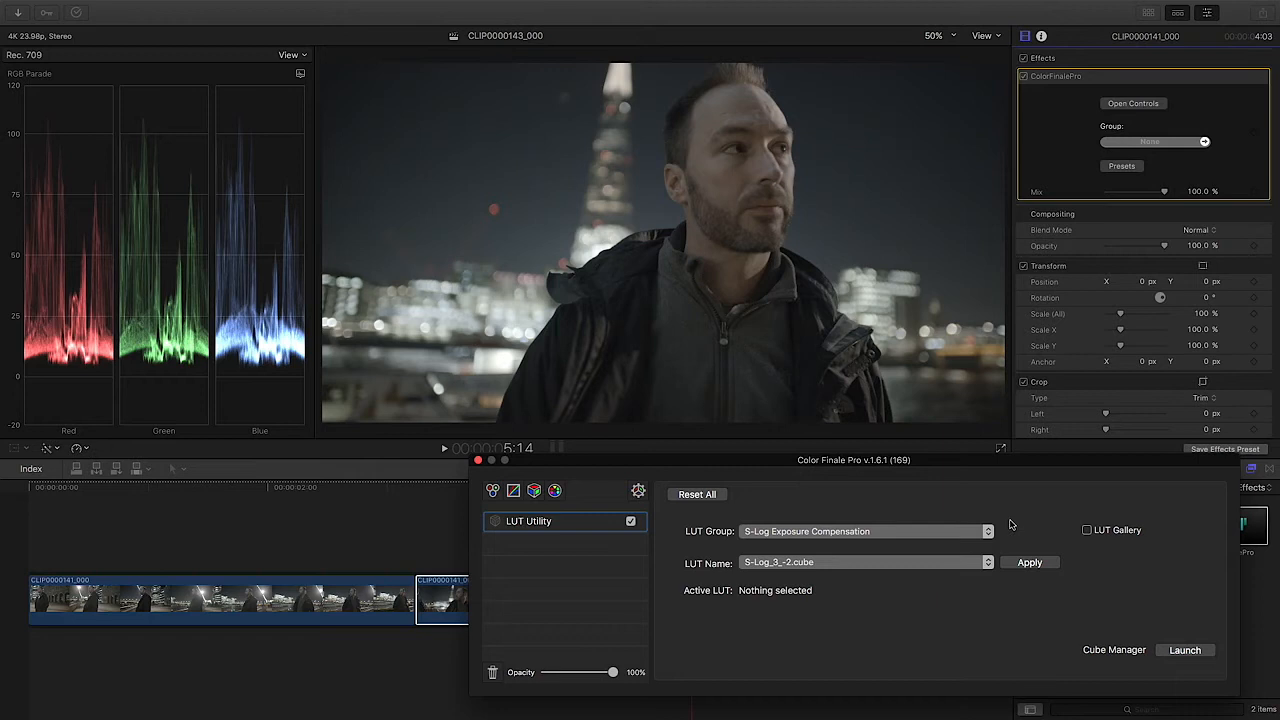
pyautogui.click(830, 535)
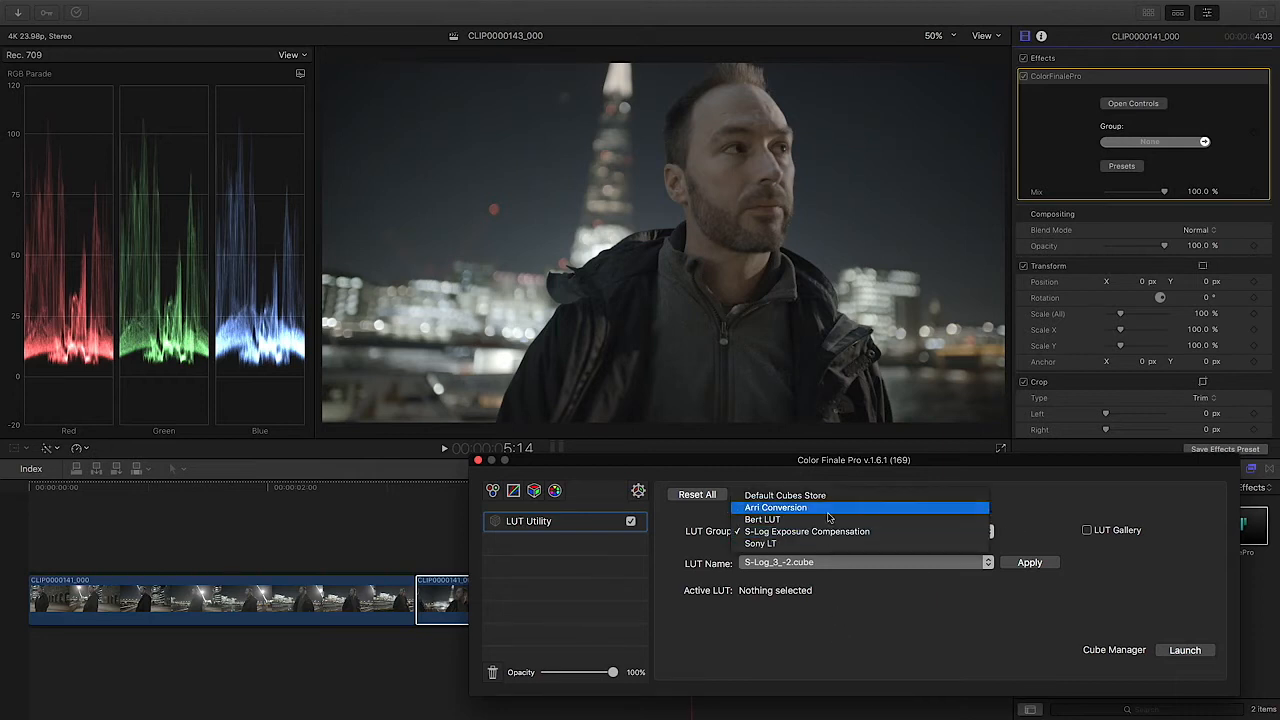
pyautogui.click(833, 495)
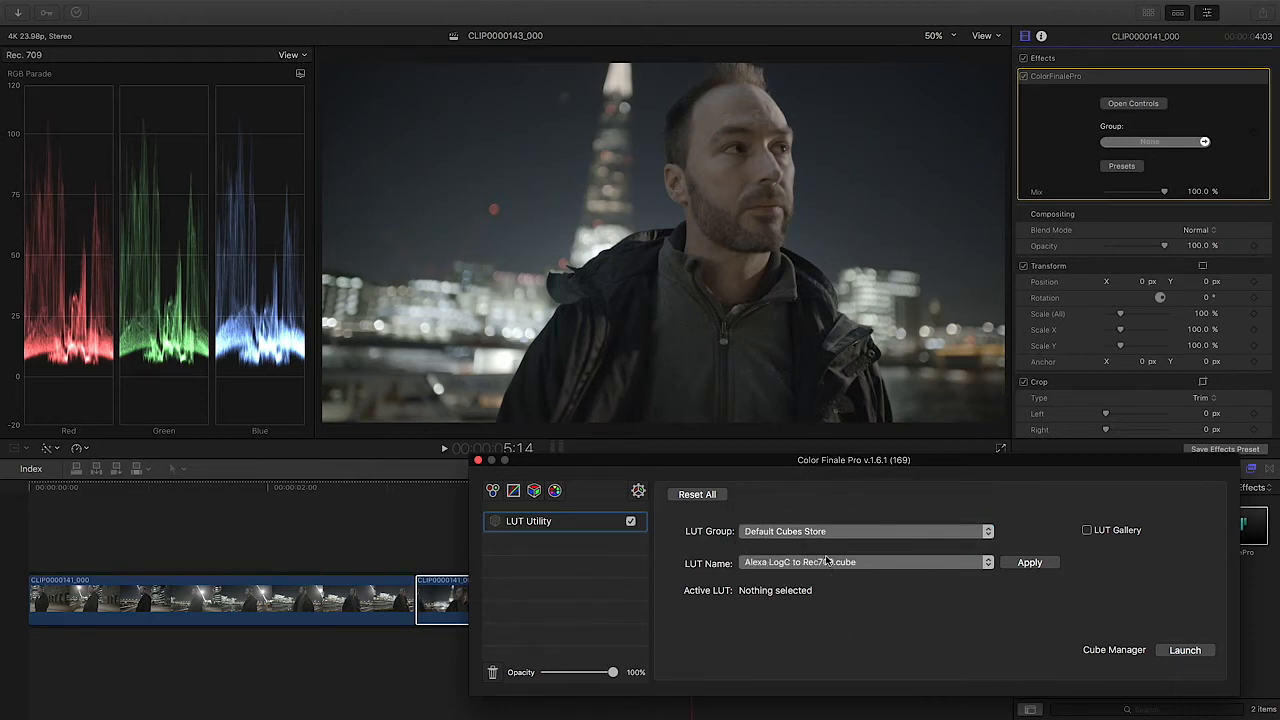
pyautogui.click(830, 562)
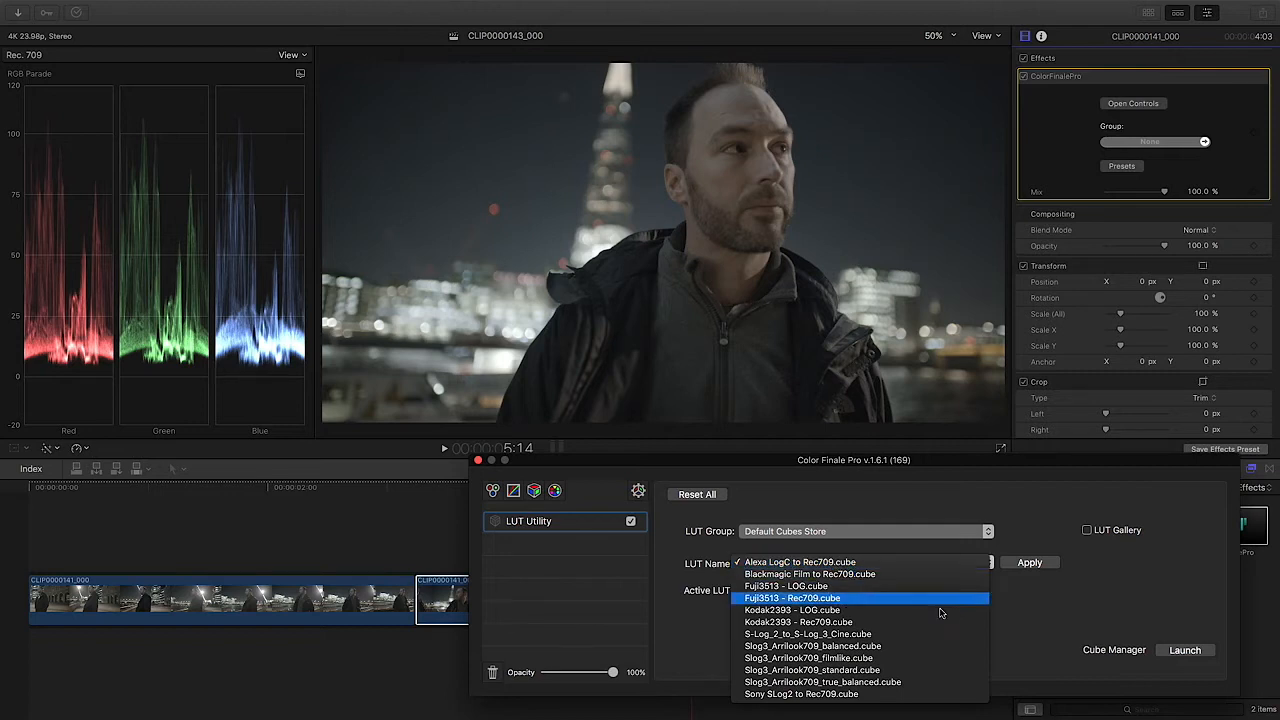
pyautogui.click(884, 634)
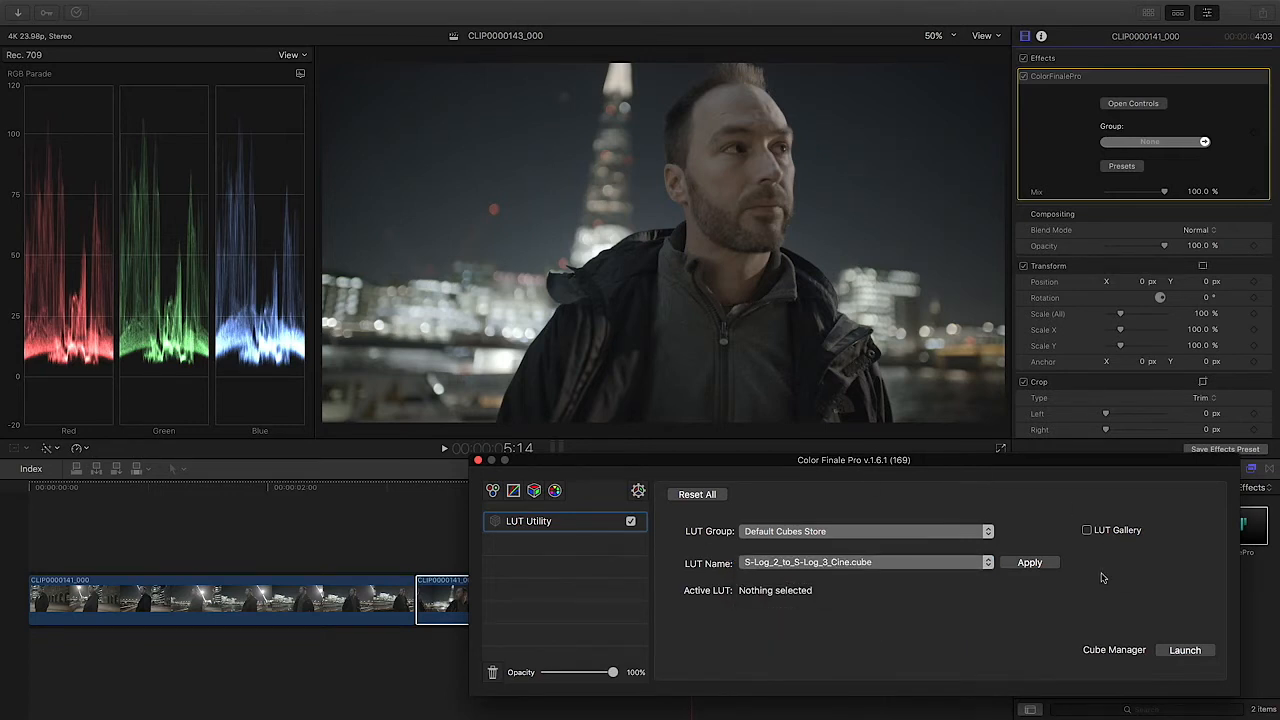
pyautogui.click(1030, 563)
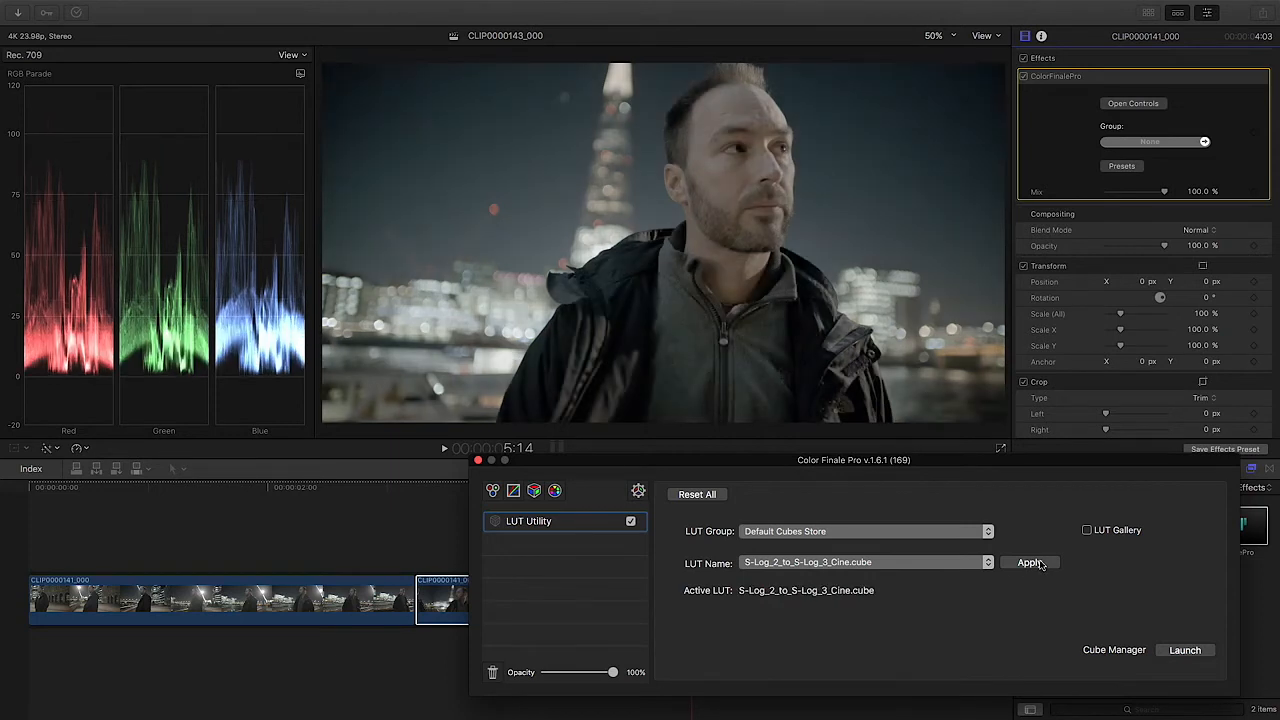
# Step: Add a second LUT Utility layer and apply S-Log_3_-1.cube from the S-Log Exposure Compensation group
pyautogui.click(534, 490)
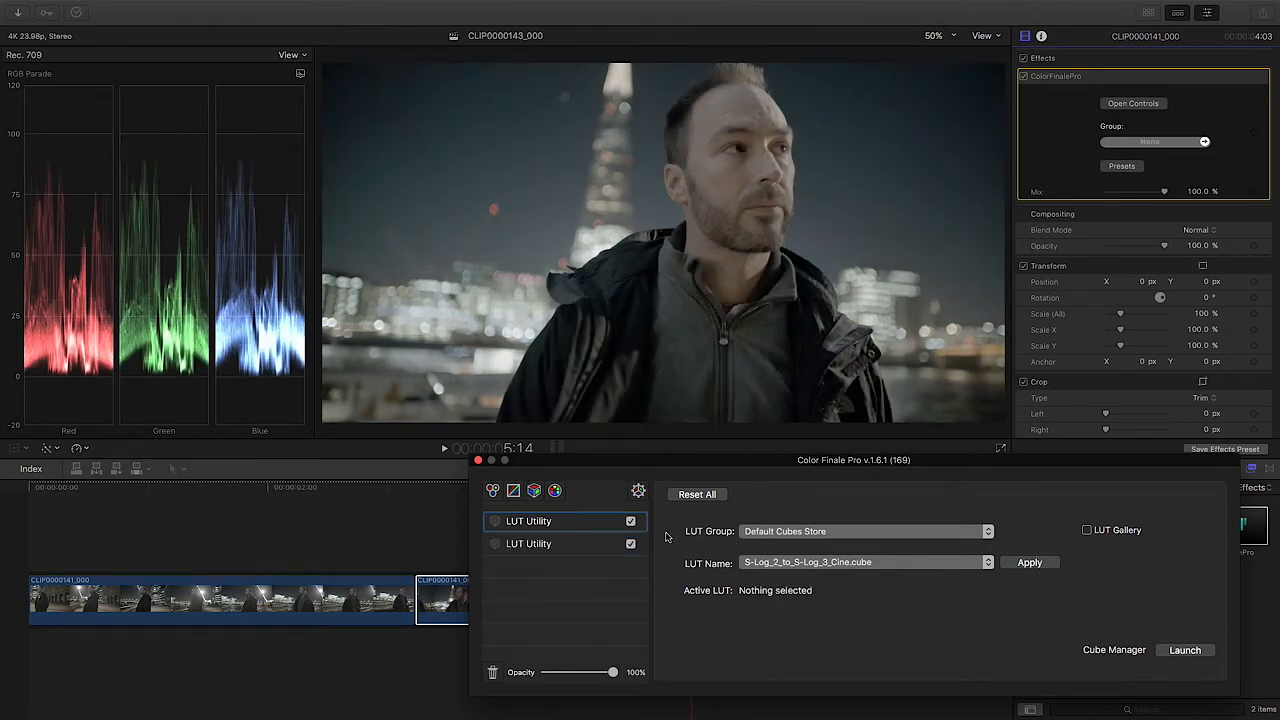
pyautogui.click(828, 563)
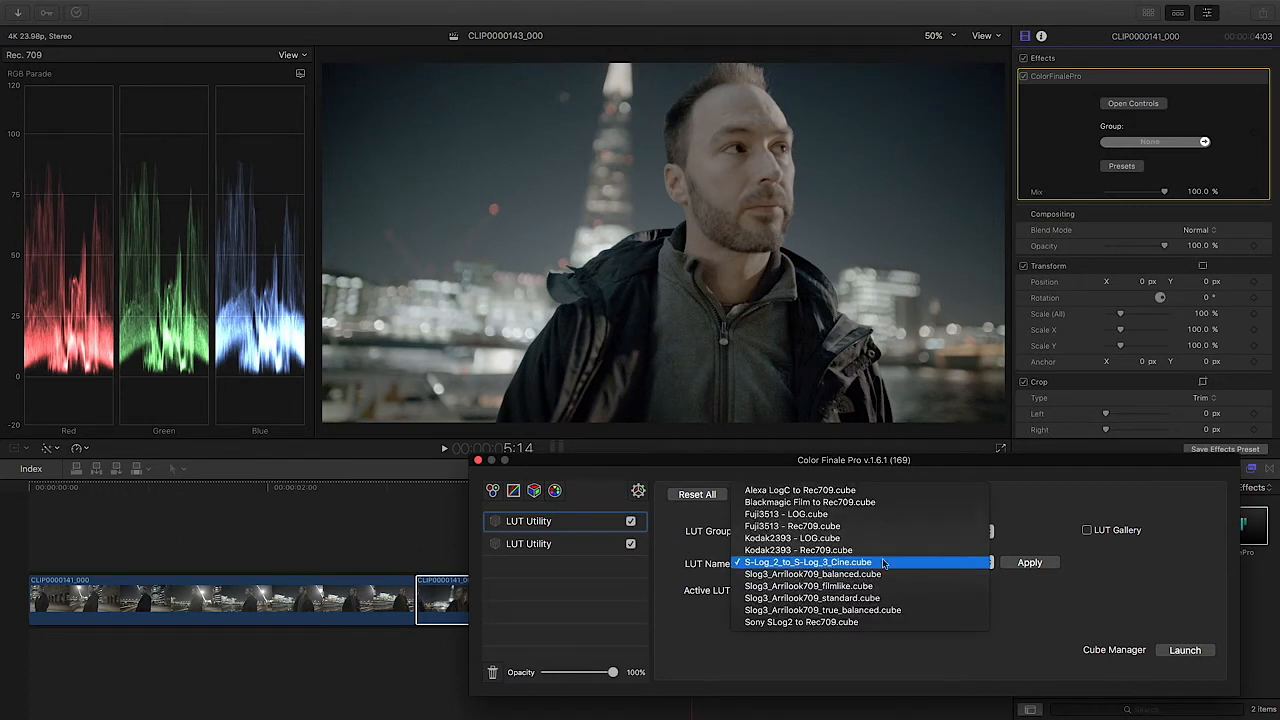
pyautogui.click(884, 563)
pyautogui.click(845, 531)
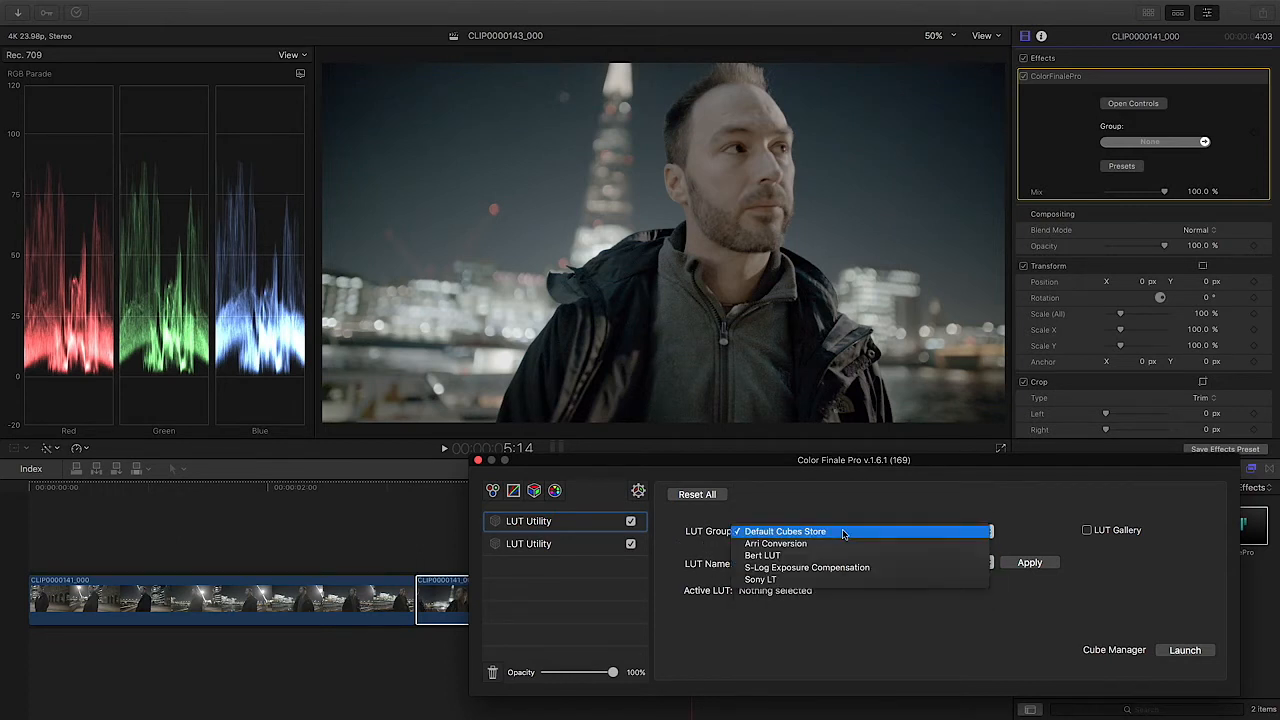
pyautogui.click(837, 568)
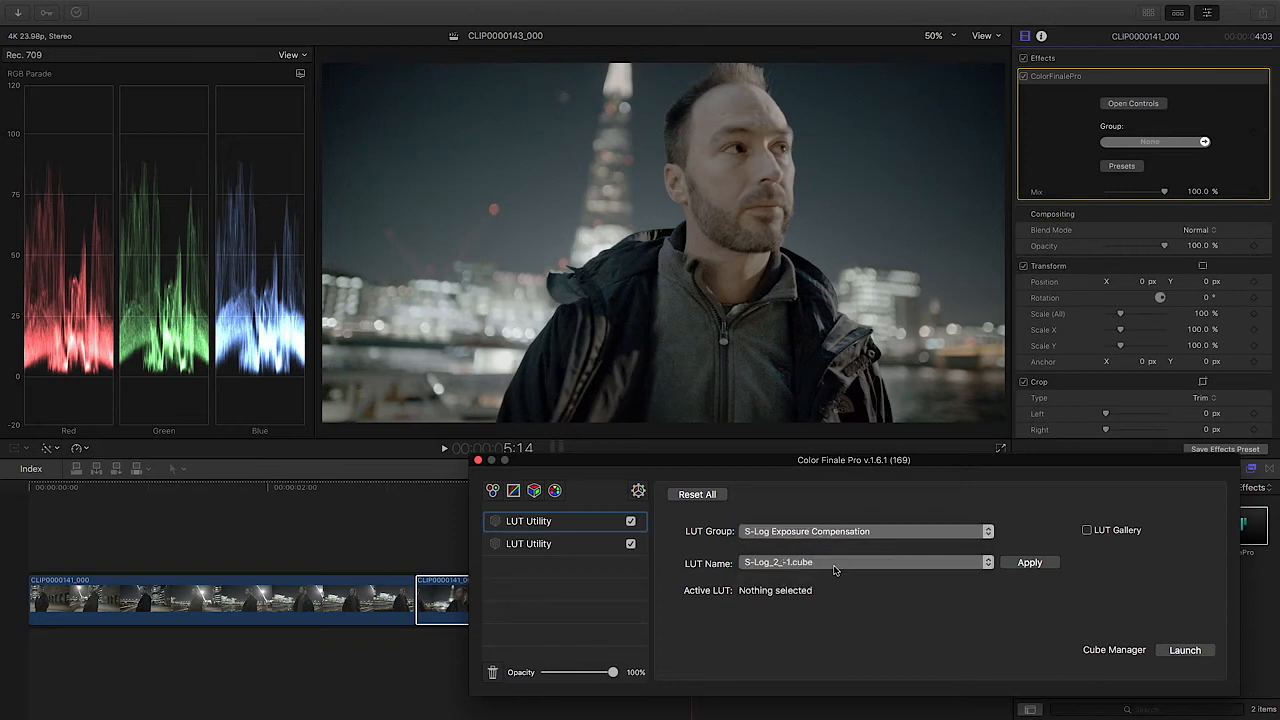
pyautogui.click(828, 566)
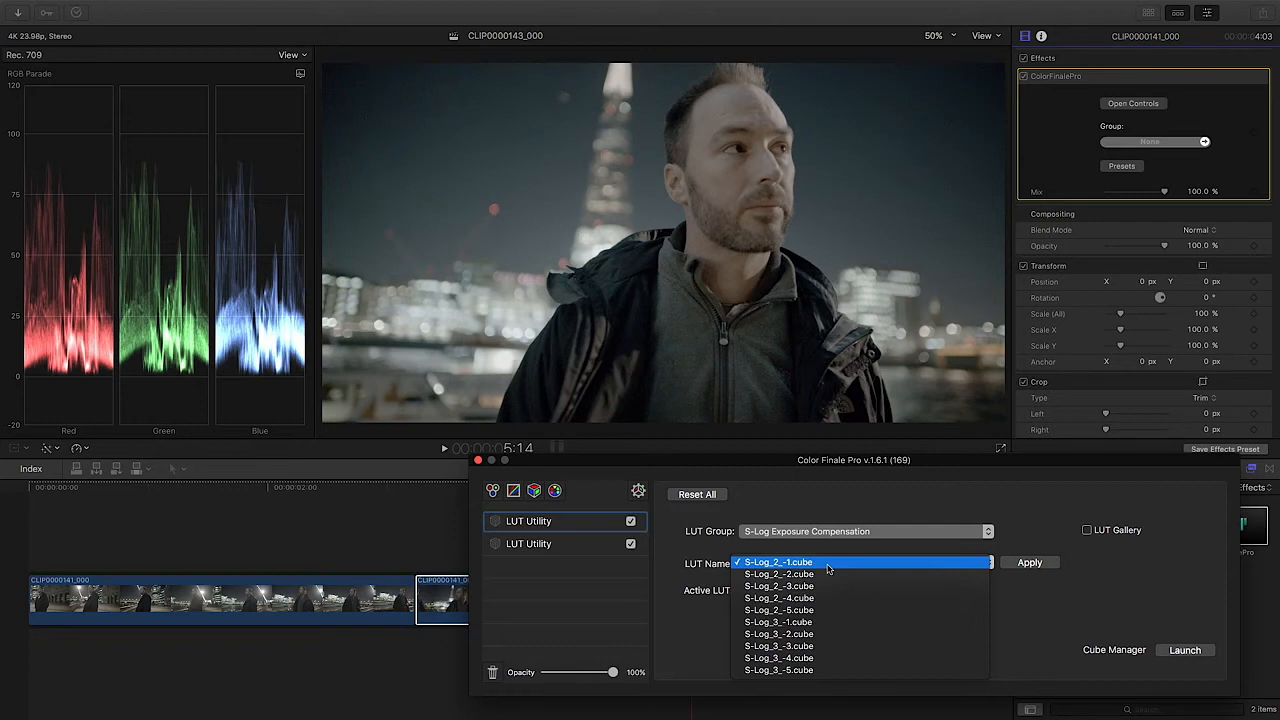
pyautogui.click(826, 623)
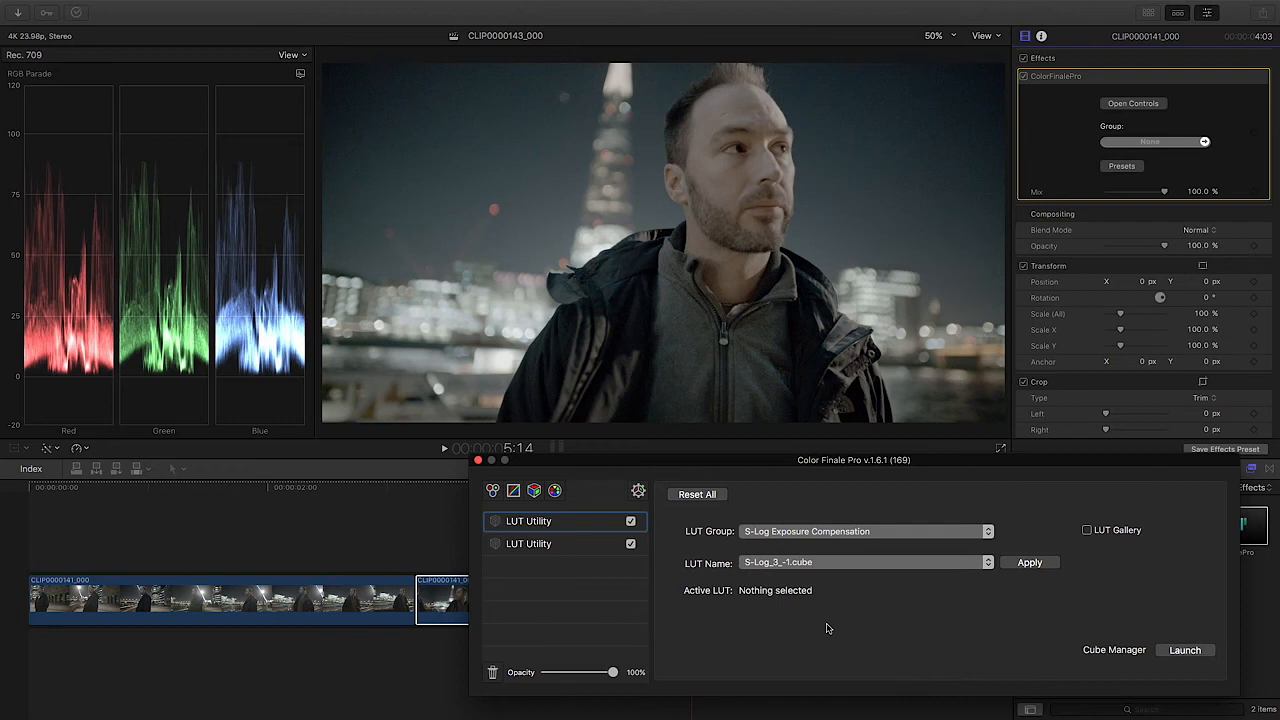
pyautogui.click(1029, 565)
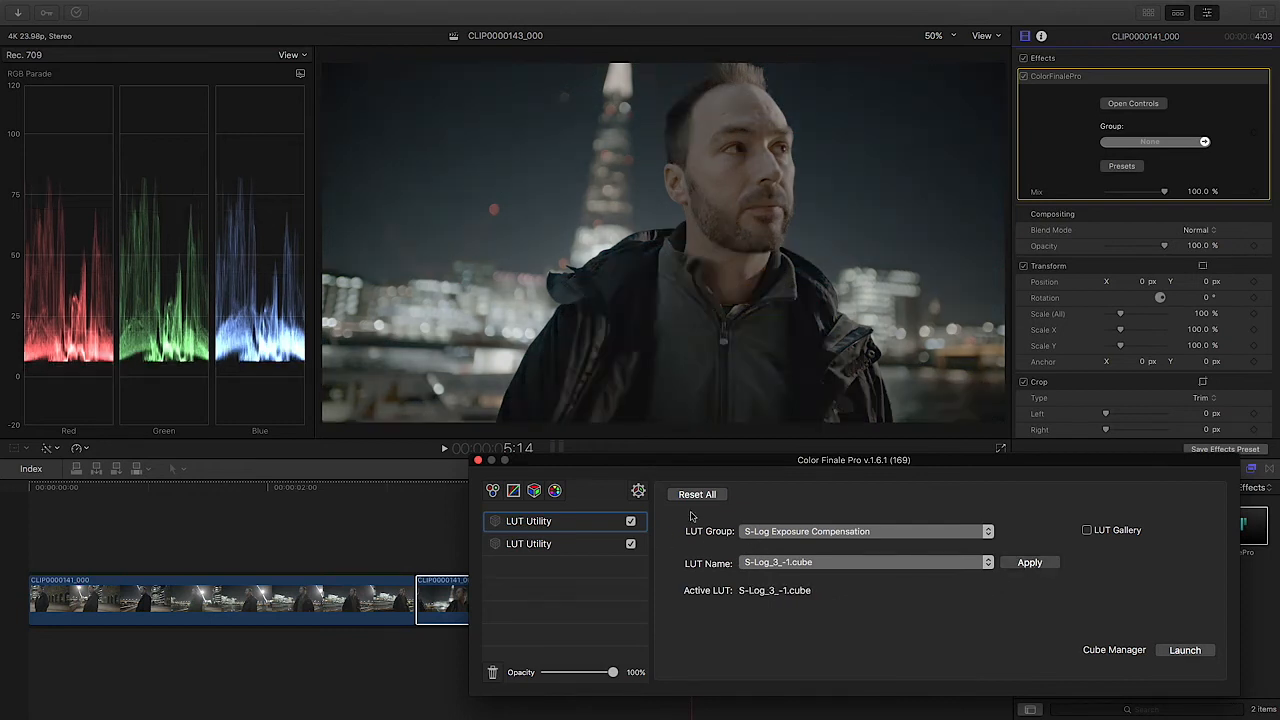
# Step: Add a third LUT Utility layer and apply Slog3_Arrilook709_balanced.cube from the Default Cubes Store group
pyautogui.click(534, 490)
pyautogui.click(602, 526)
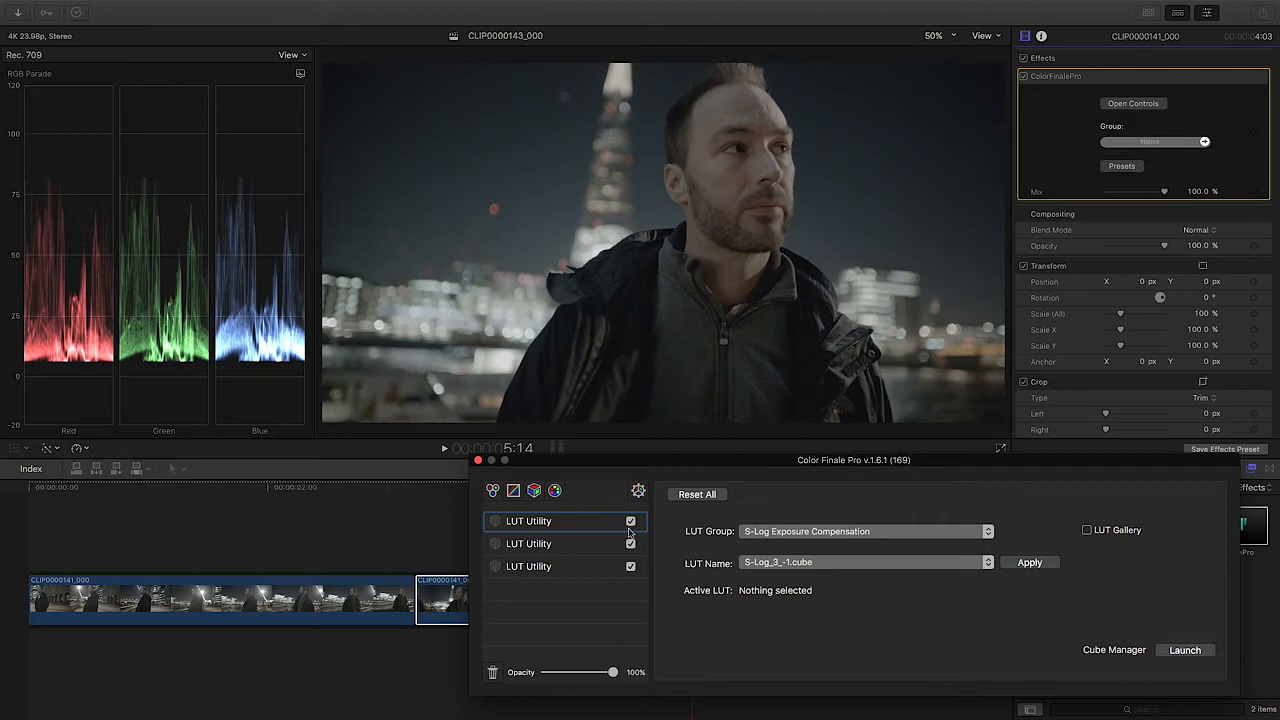
pyautogui.click(833, 533)
pyautogui.click(832, 521)
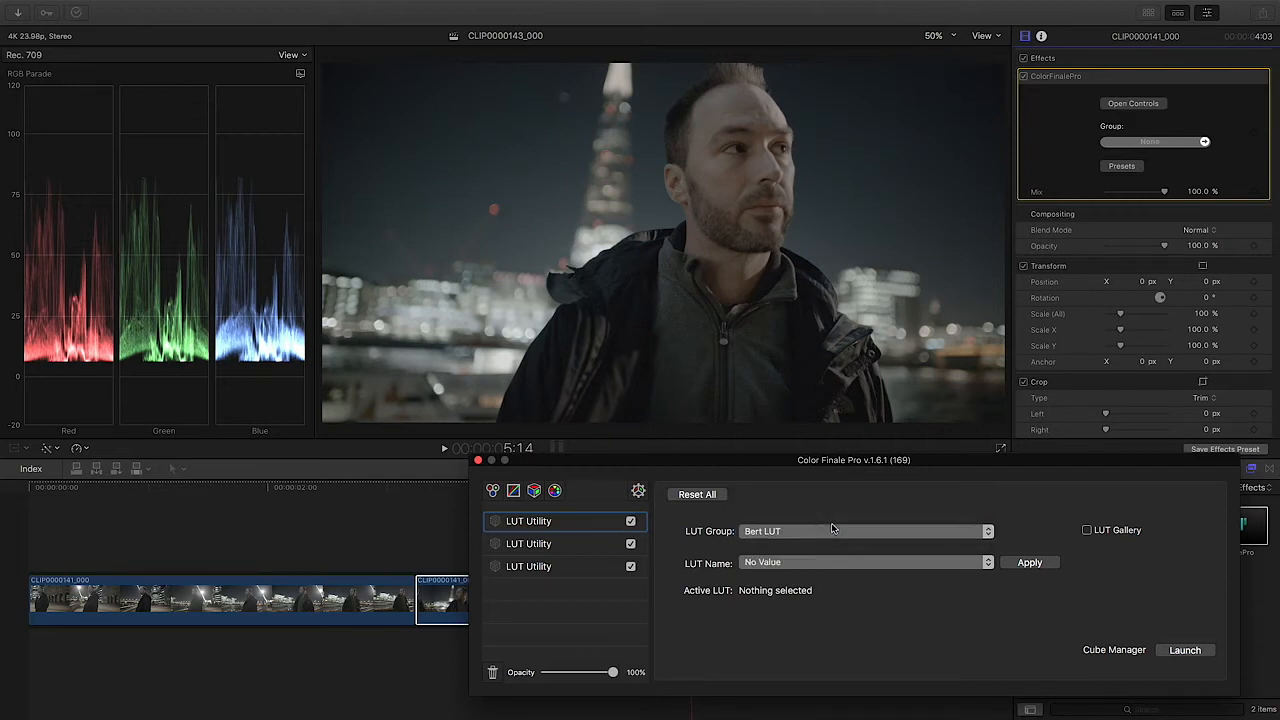
pyautogui.click(809, 562)
pyautogui.click(809, 562)
pyautogui.click(809, 532)
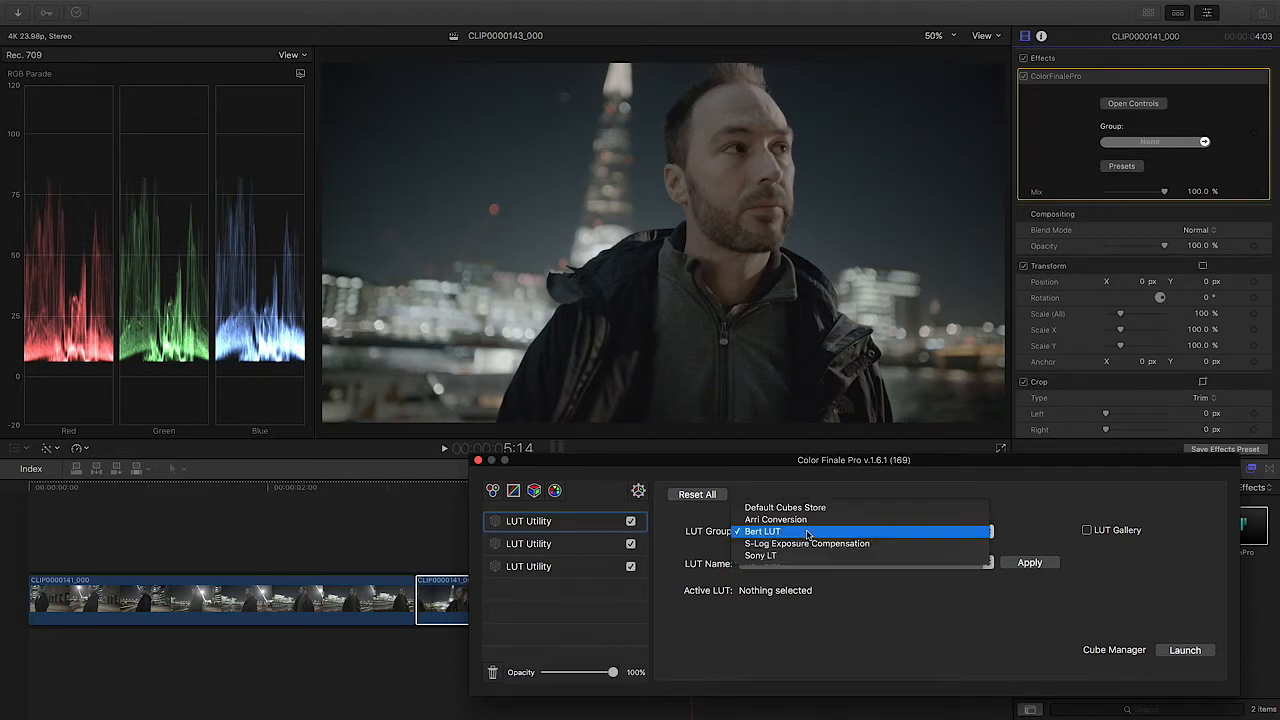
pyautogui.click(809, 508)
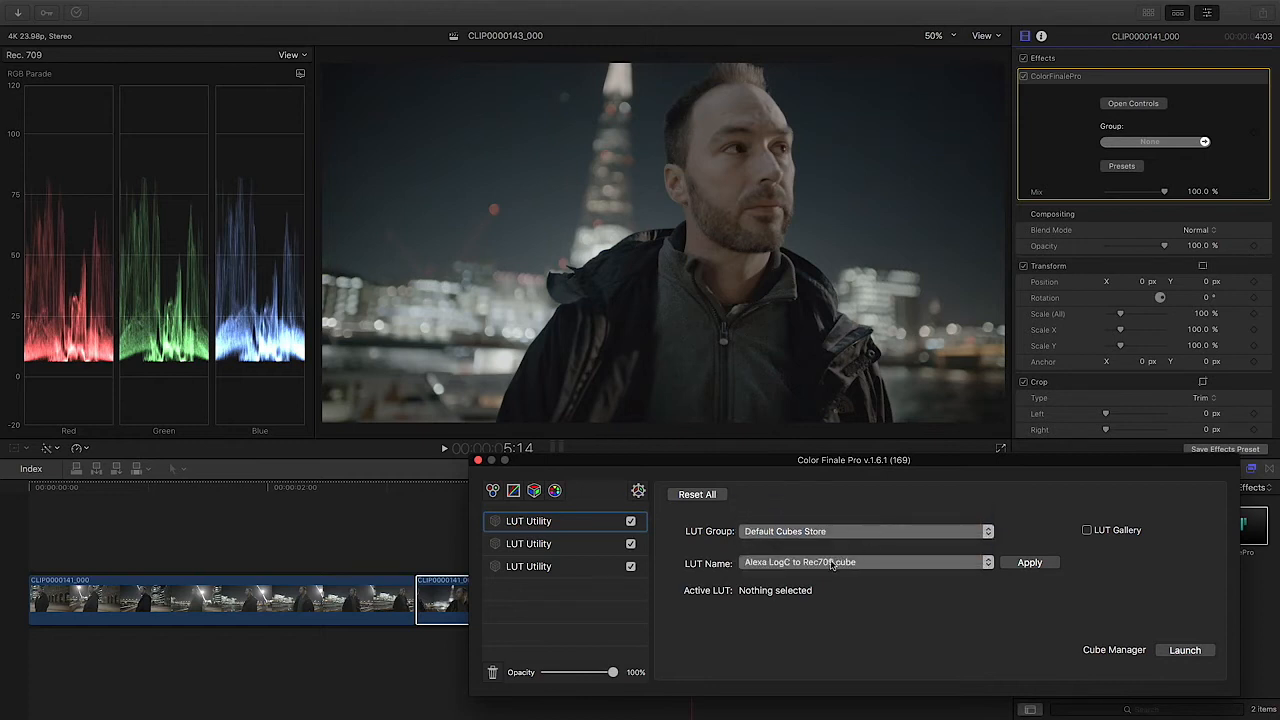
pyautogui.click(830, 563)
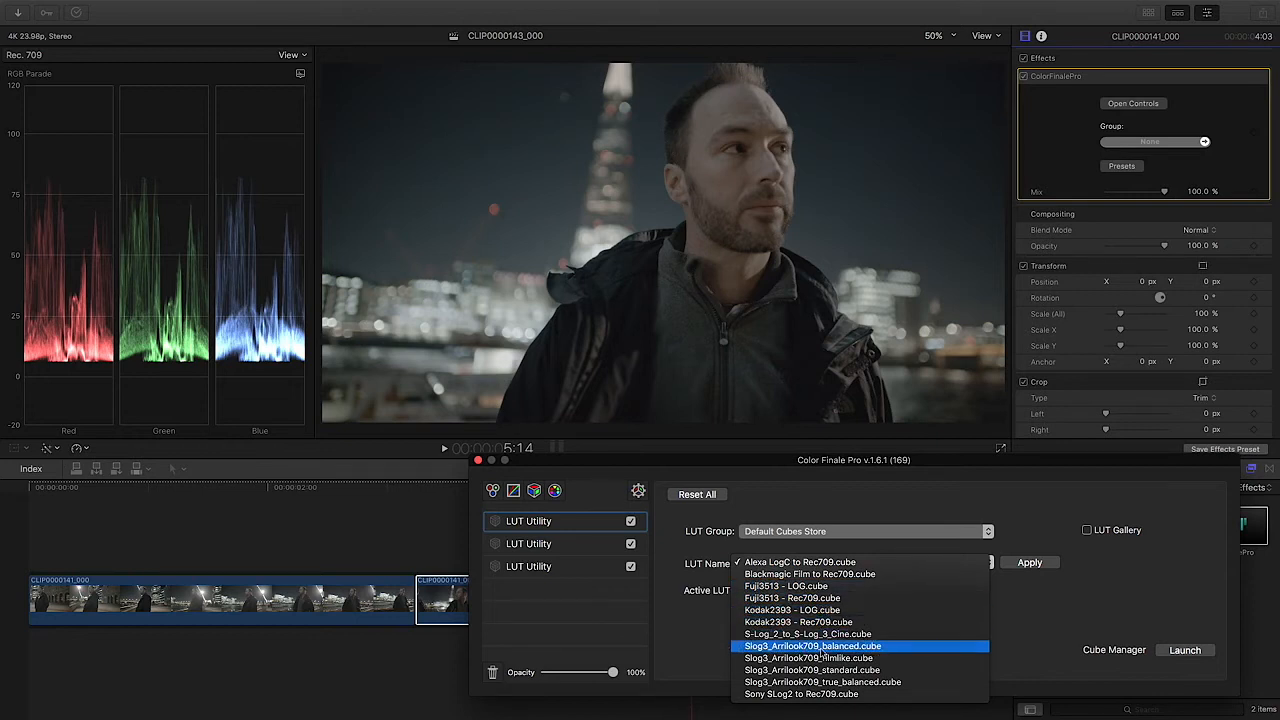
pyautogui.click(872, 650)
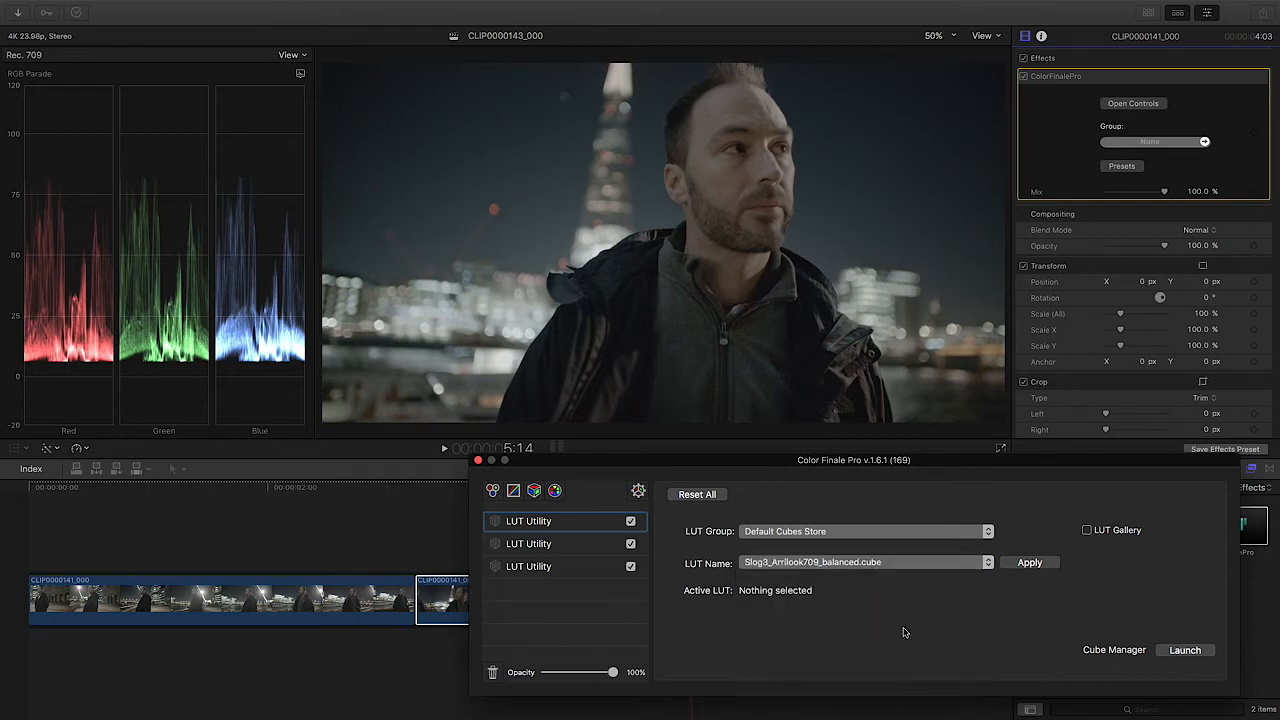
pyautogui.click(1030, 563)
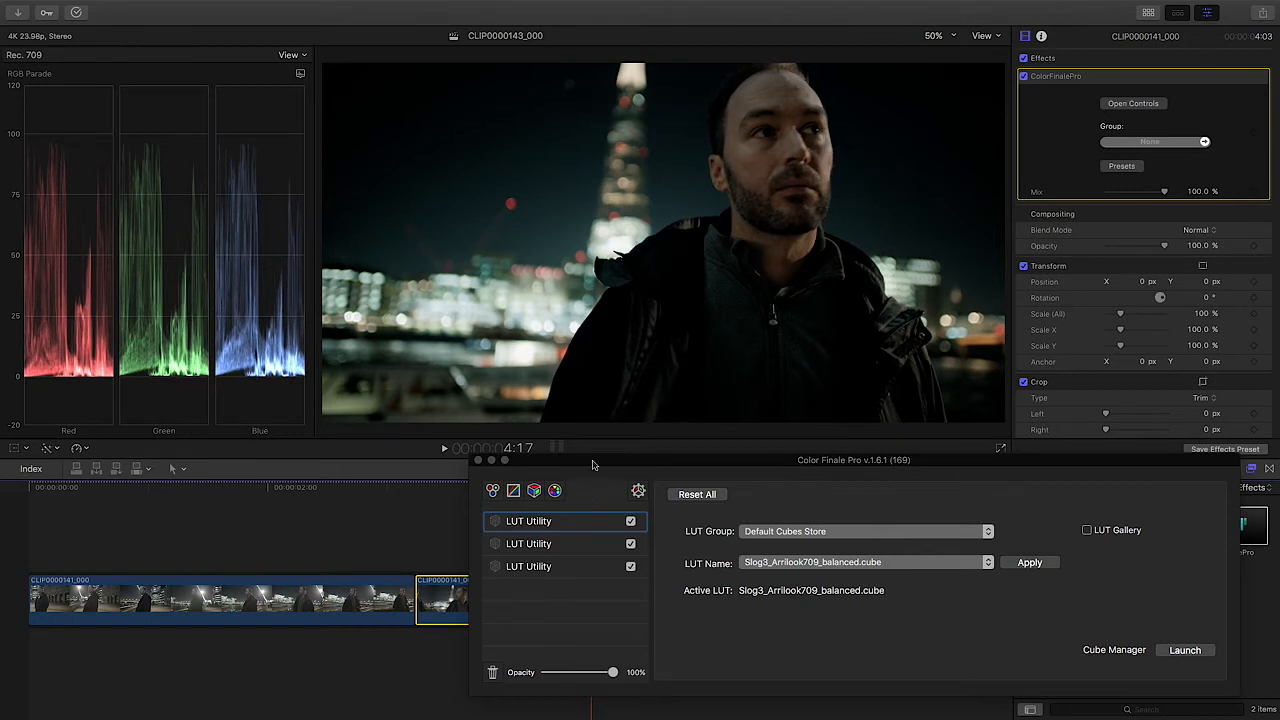
# Step: Try a Color Wheels layer with the Lift raised to 0.01, reset the Lift and delete the layer
pyautogui.click(492, 490)
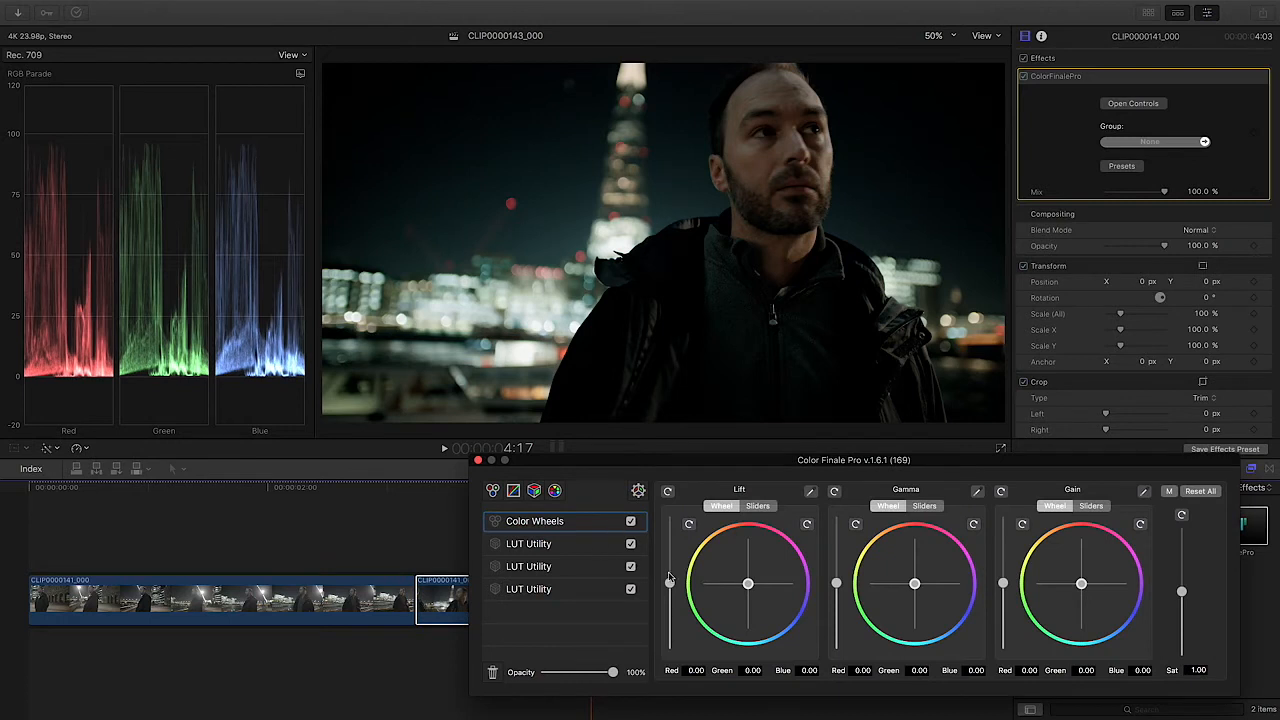
pyautogui.moveTo(670, 589); pyautogui.dragTo(671, 589)
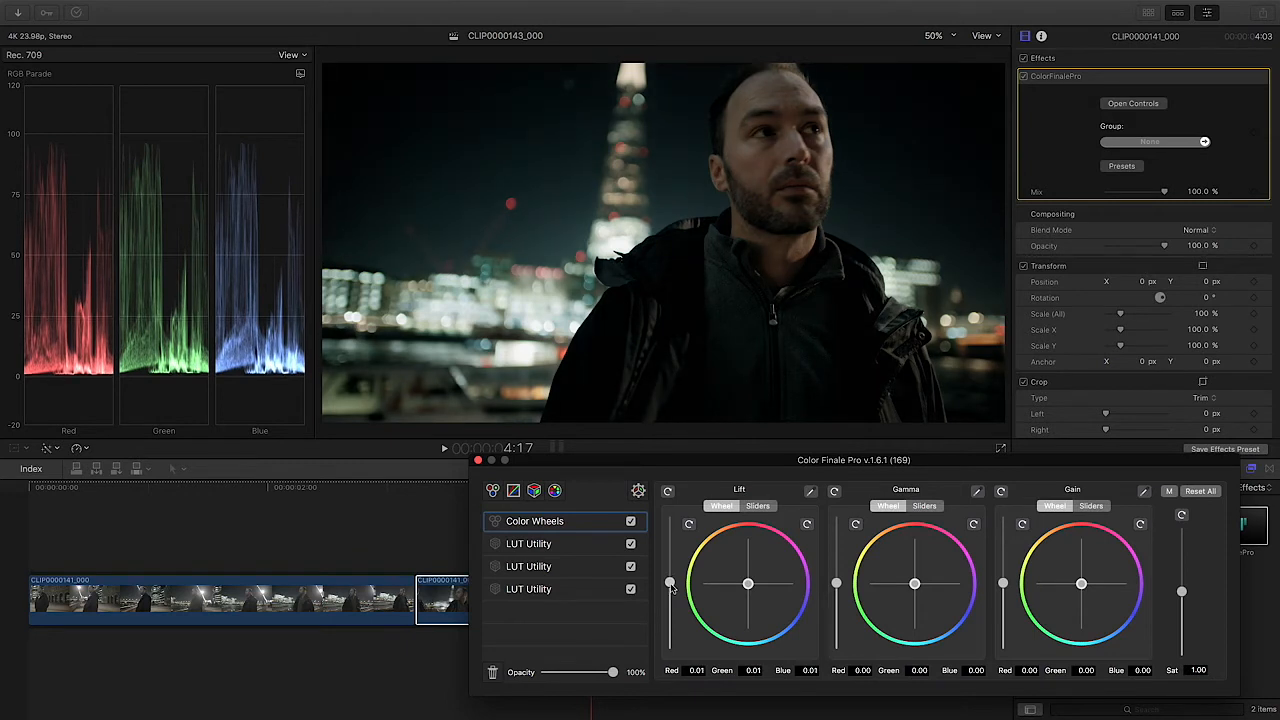
pyautogui.click(668, 494)
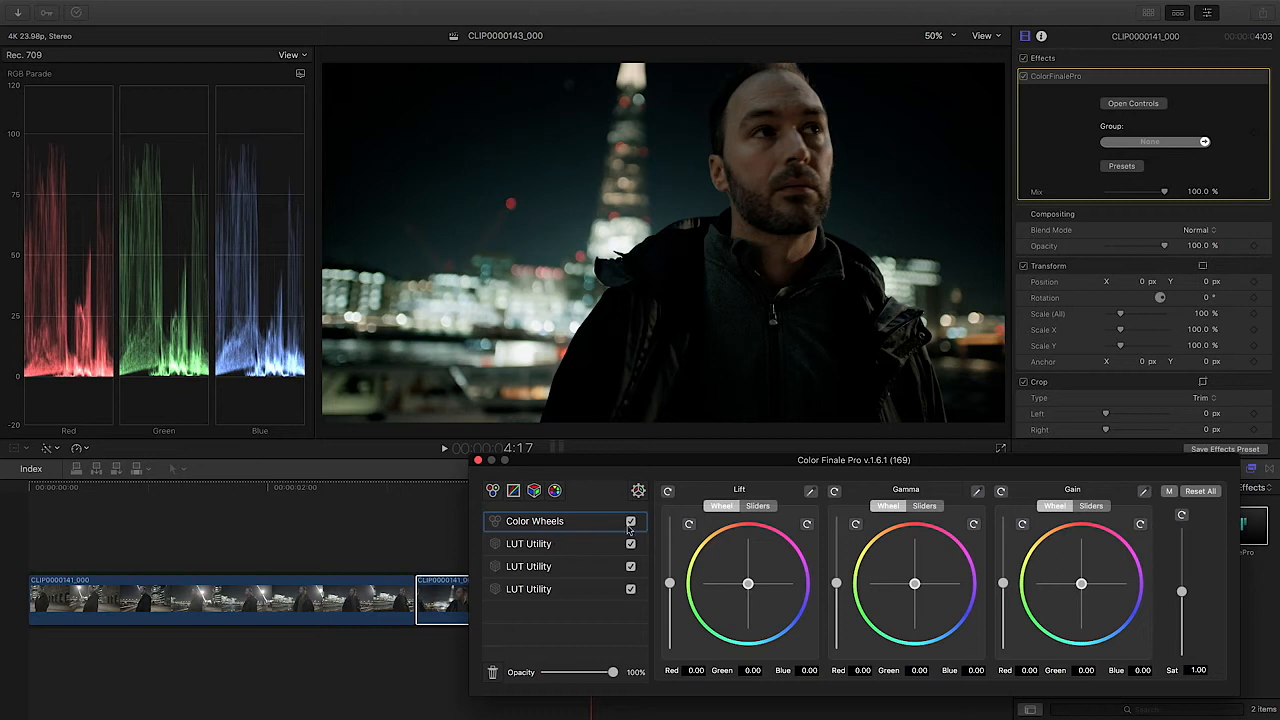
pyautogui.press('BackSpace')
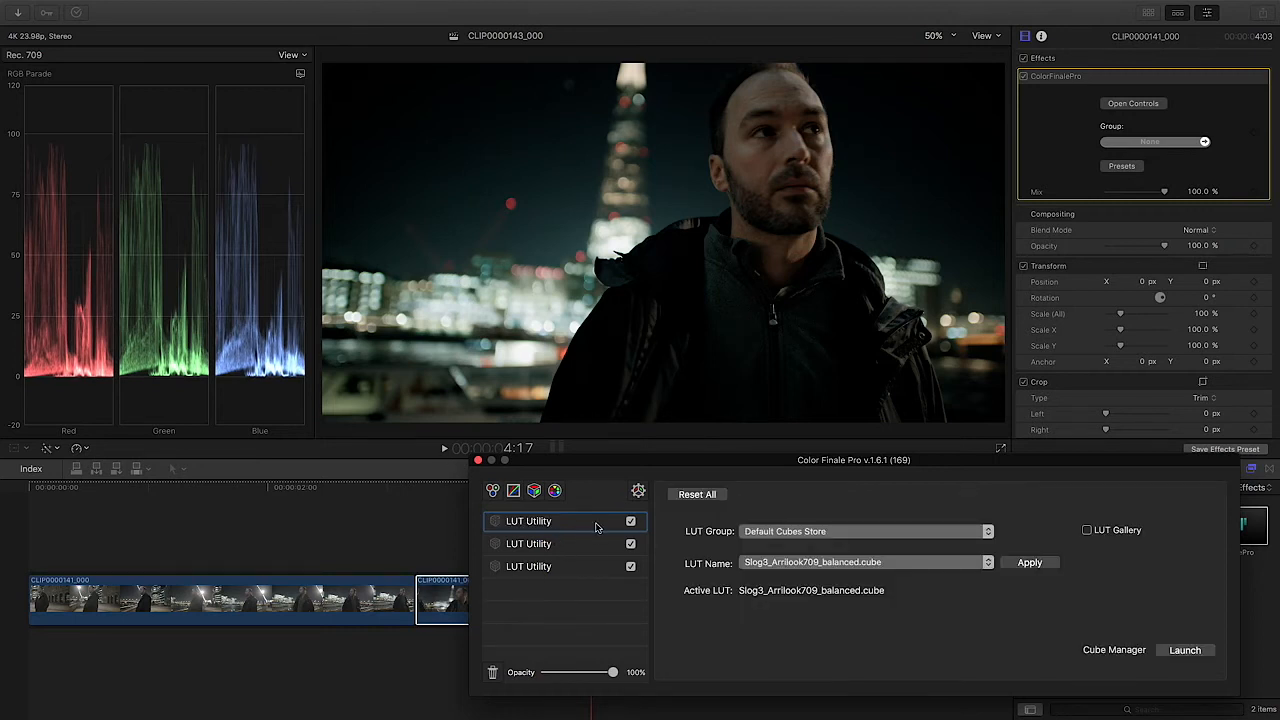
# Step: Check the active LUT of each of the three LUT Utility layers and close the Color Finale Pro window
pyautogui.click(574, 567)
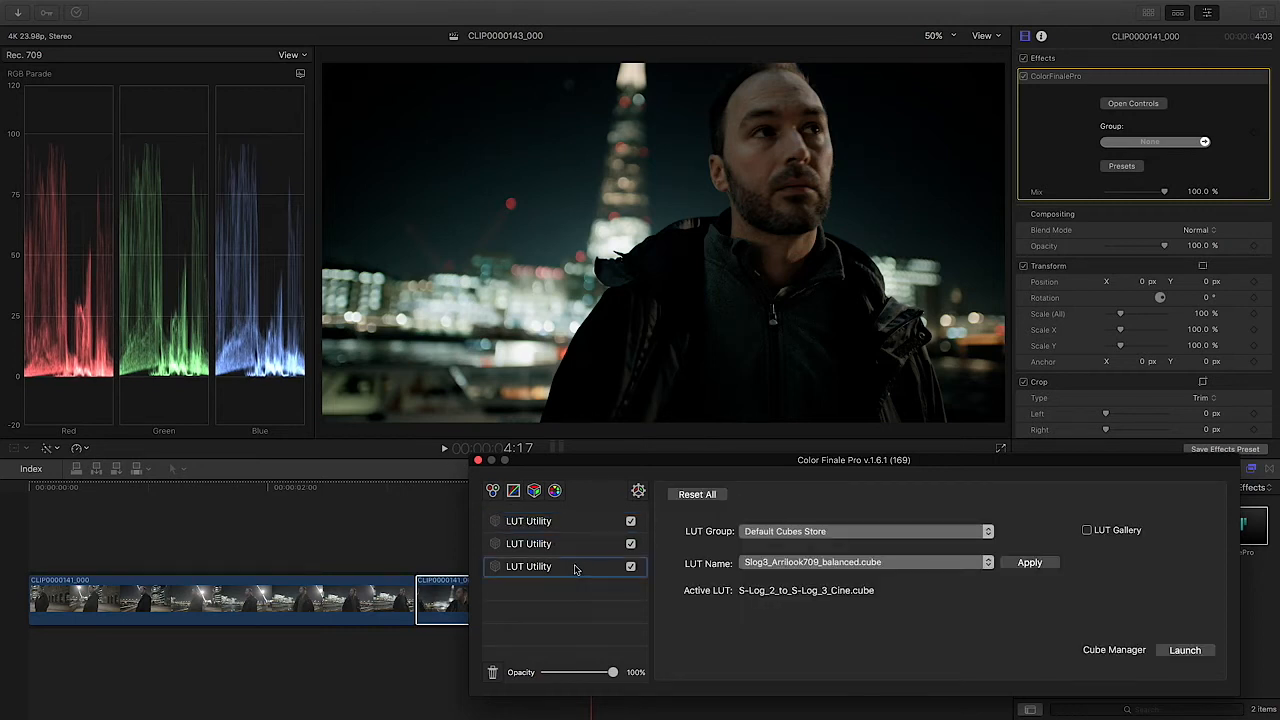
pyautogui.click(576, 551)
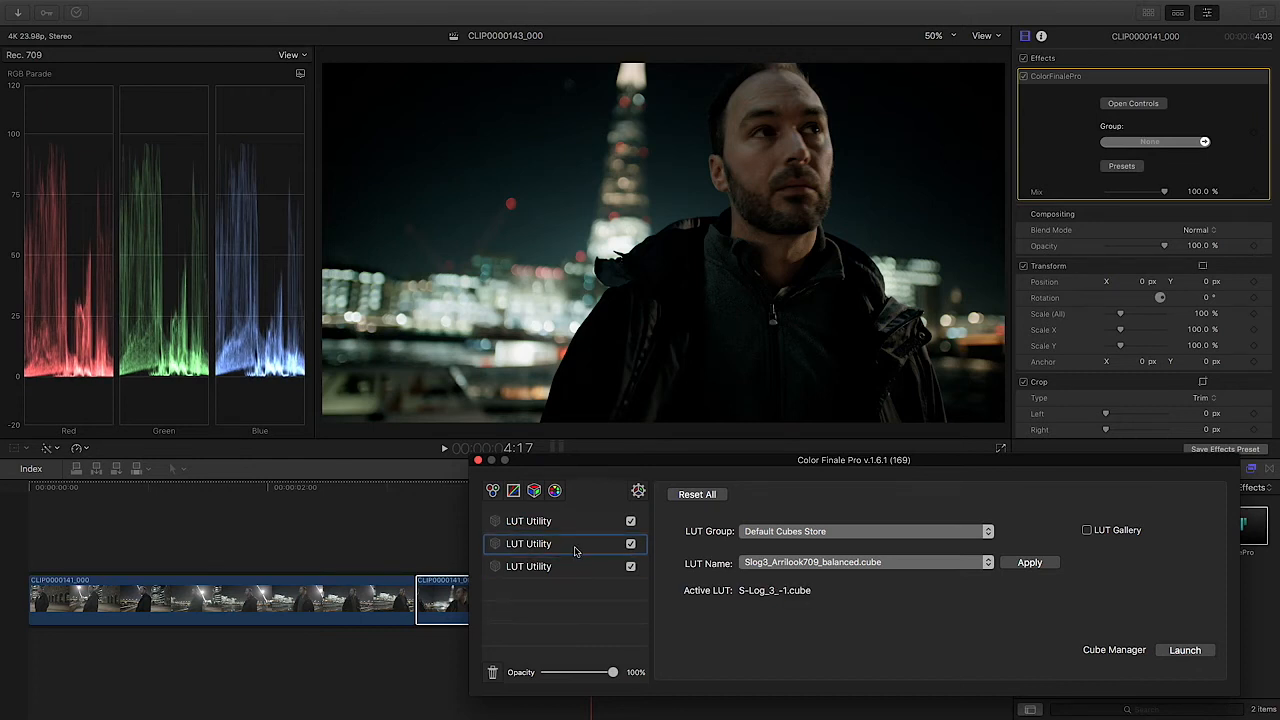
pyautogui.click(577, 522)
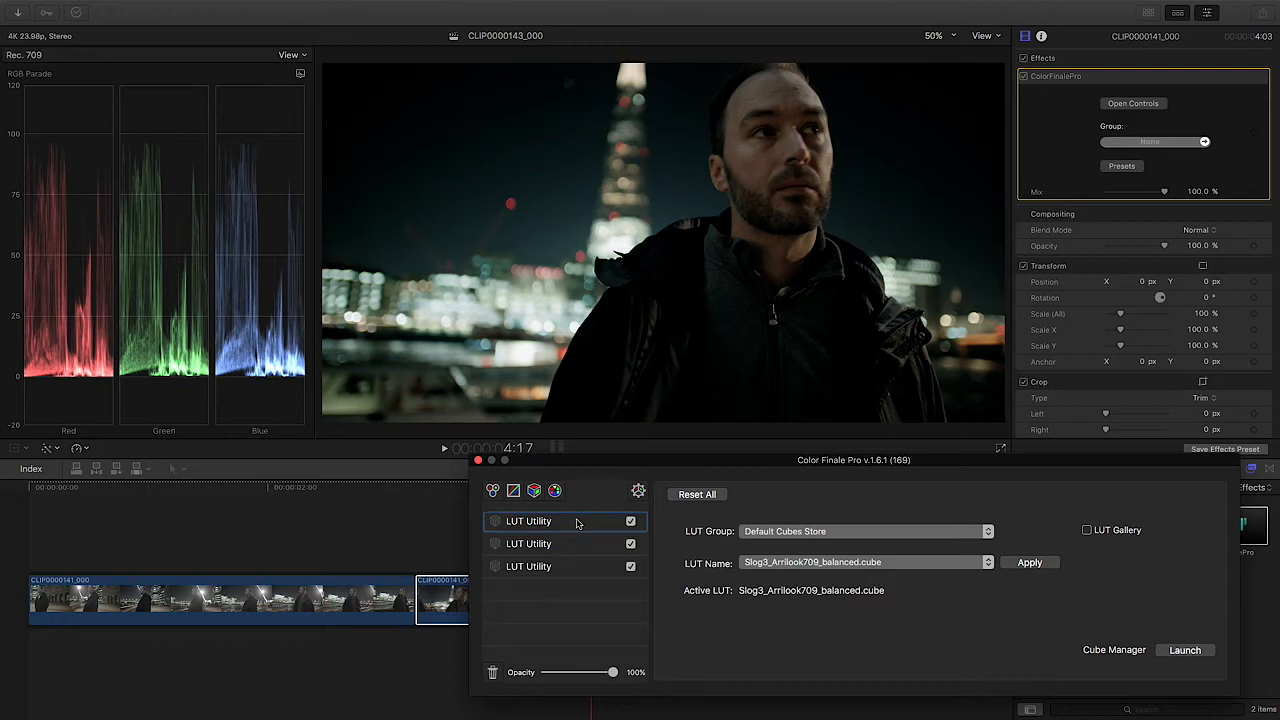
pyautogui.click(478, 460)
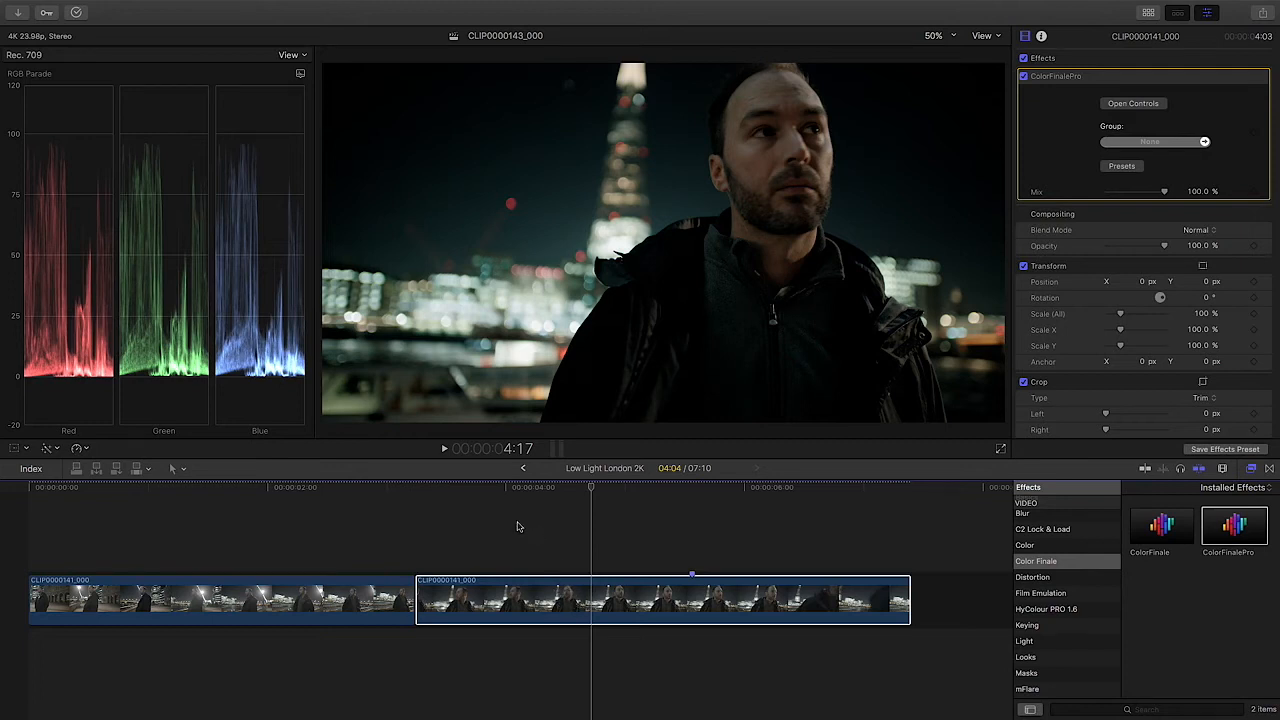
# Step: Select and copy the second clip in the timeline so its ColorFinalePro grade can be reused
pyautogui.click(392, 551)
pyautogui.click(568, 606)
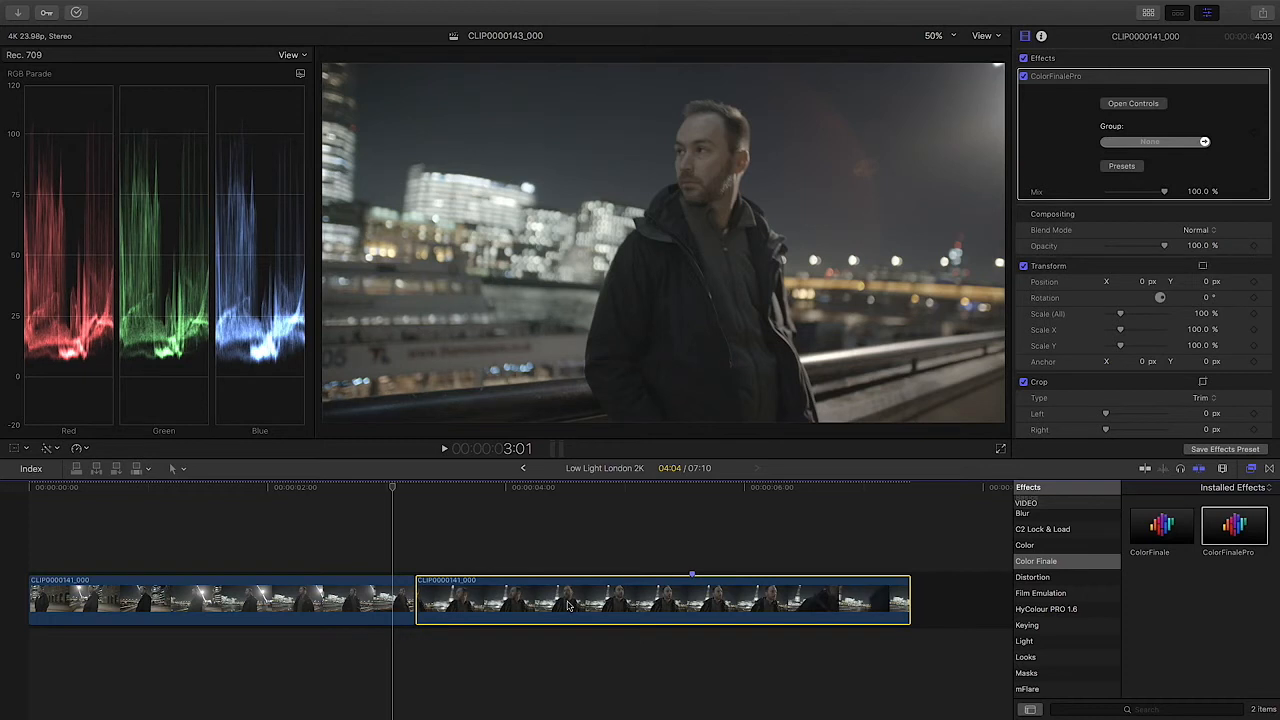
pyautogui.rightClick(560, 603)
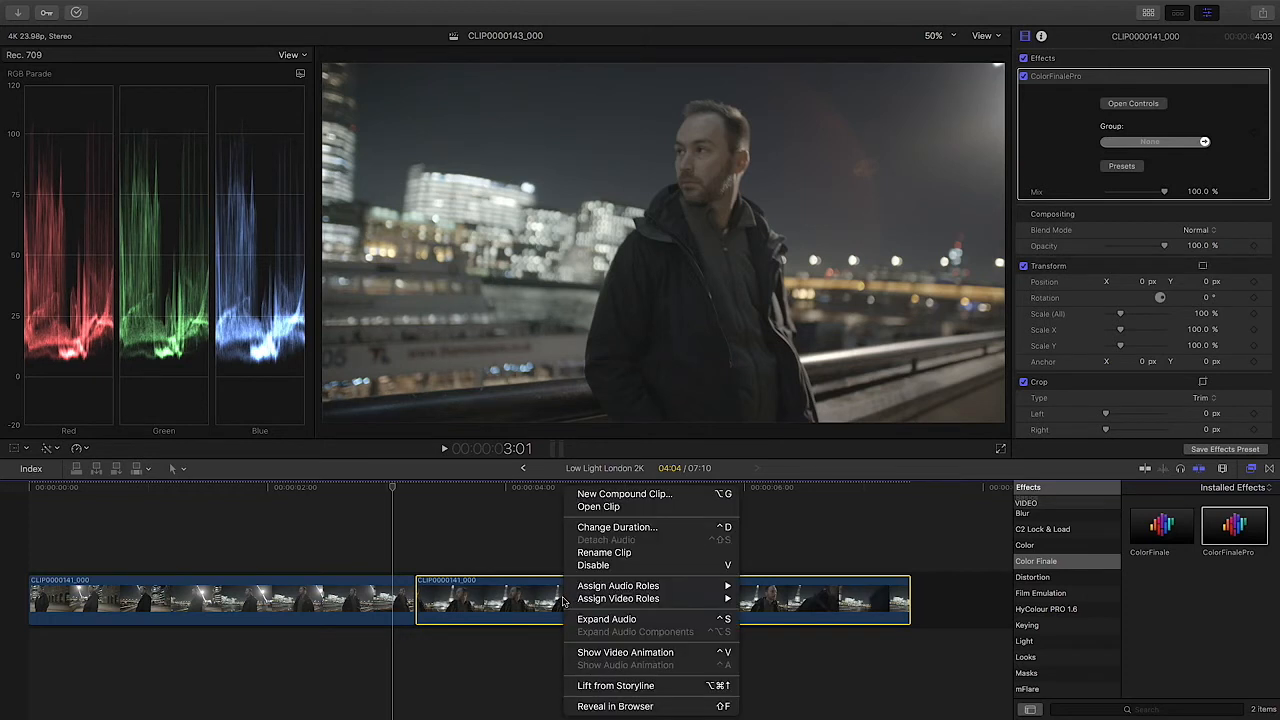
pyautogui.click(525, 601)
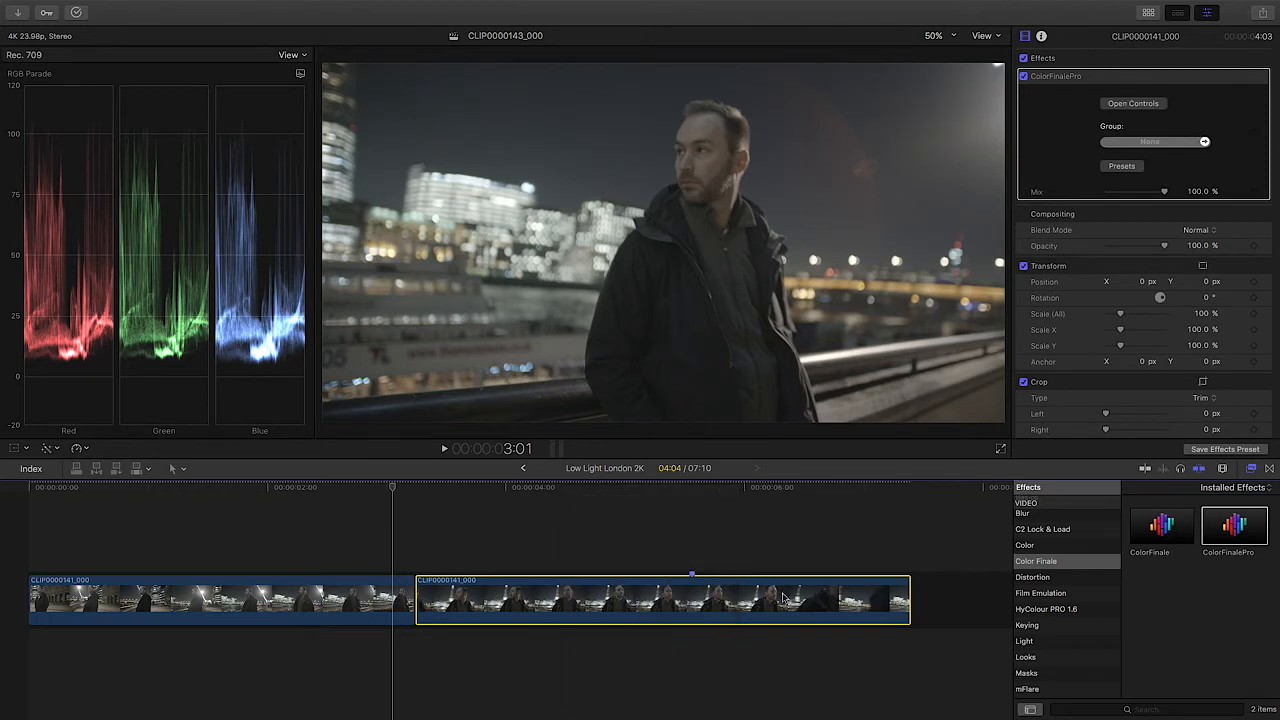
pyautogui.click(672, 490)
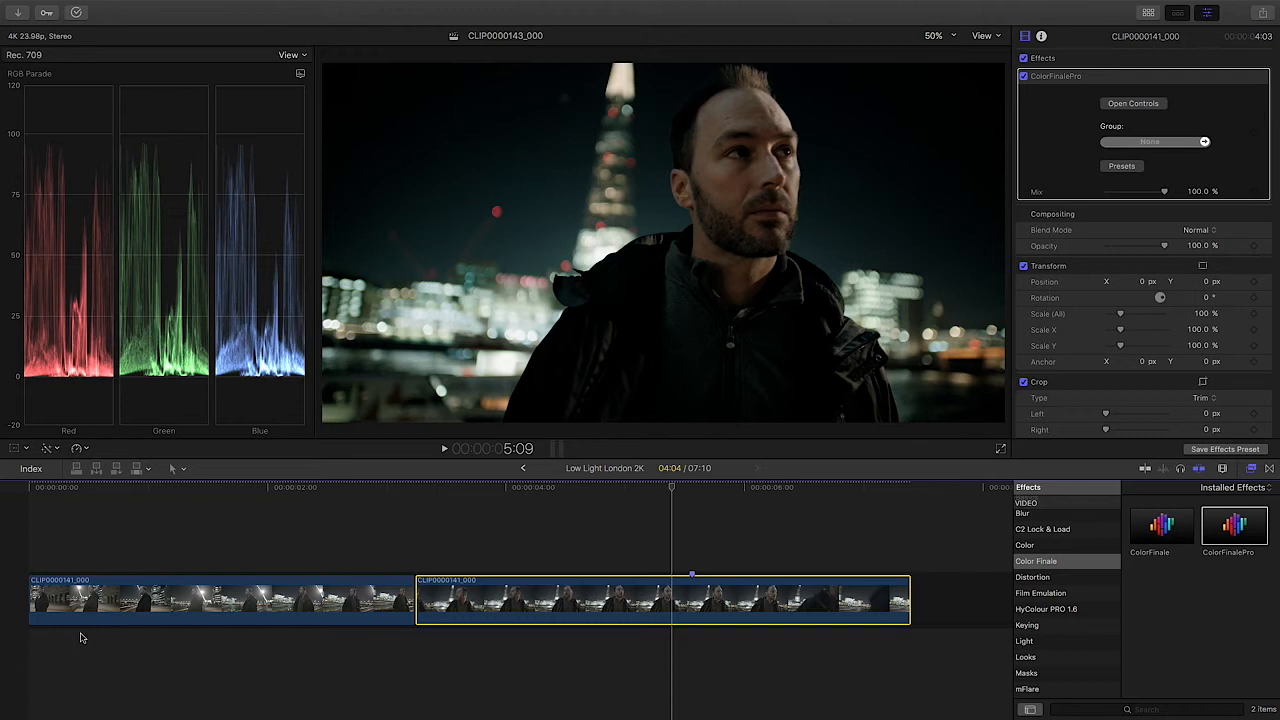
# Step: Paste the copied ColorFinalePro effect onto the first clip, leaving Spatial Conform out of the pasted attributes
pyautogui.click(214, 603)
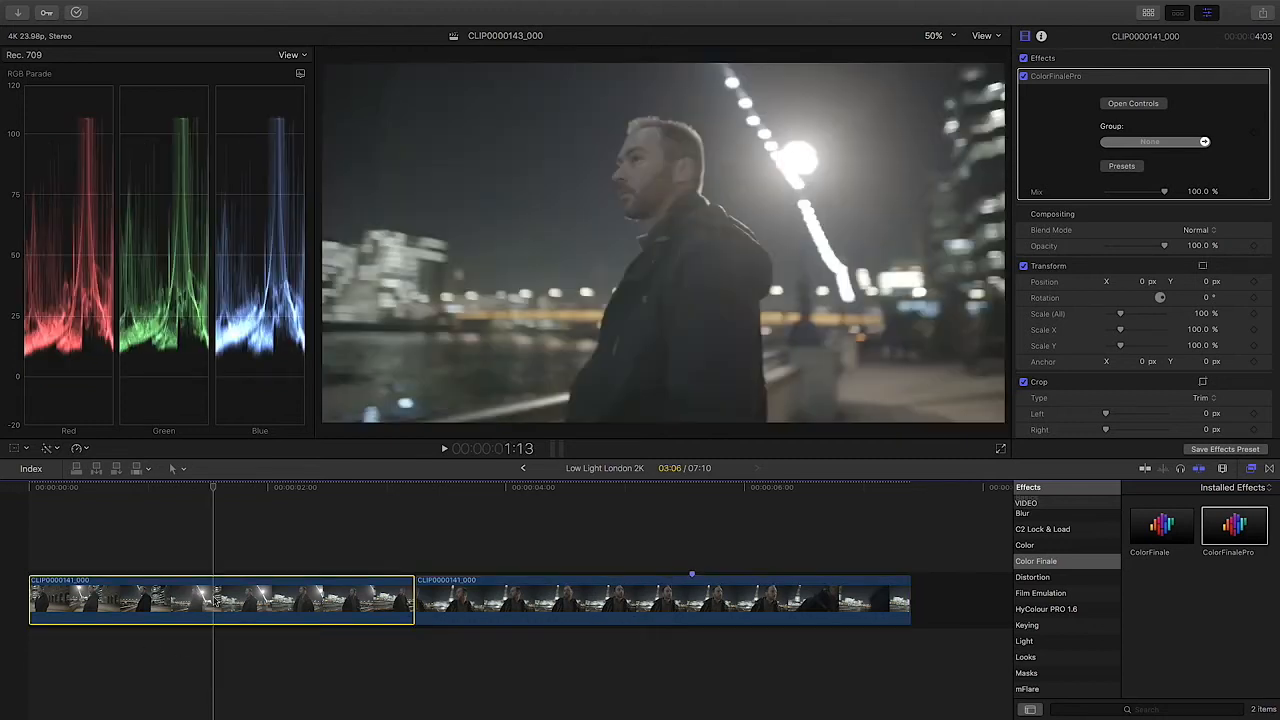
pyautogui.moveTo(311, 490); pyautogui.dragTo(345, 495)
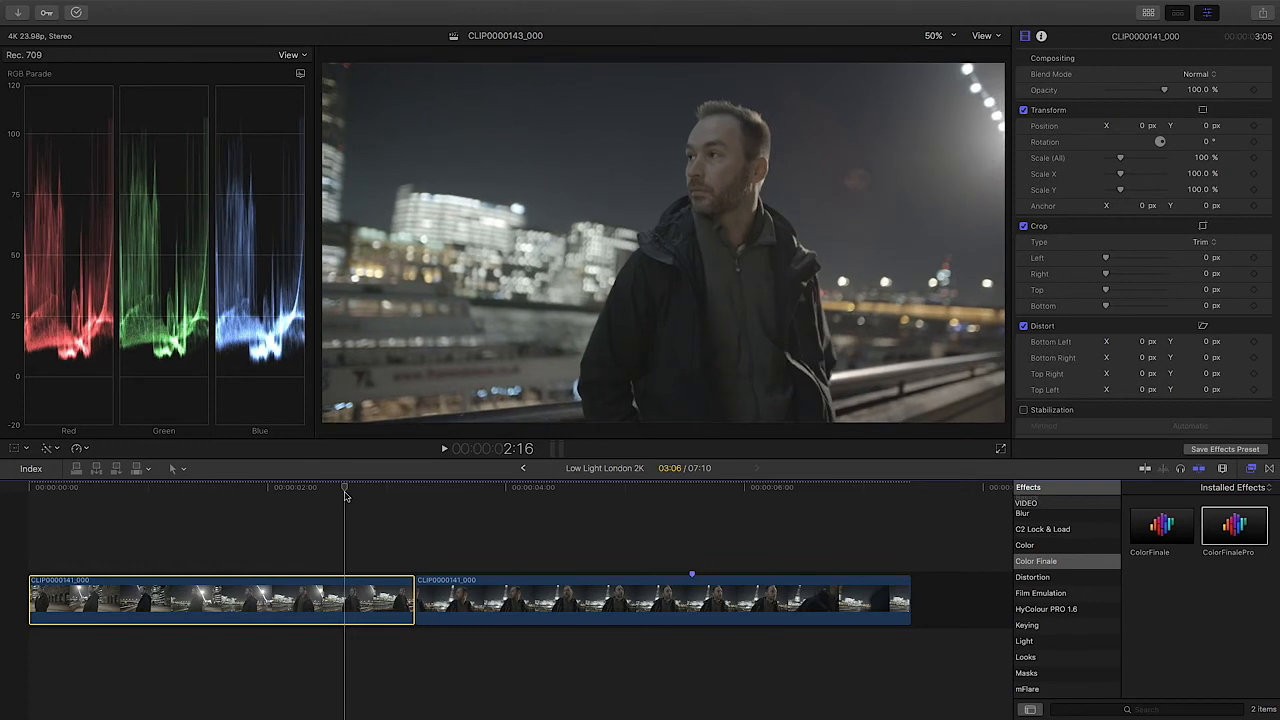
pyautogui.press('shift+super+v')
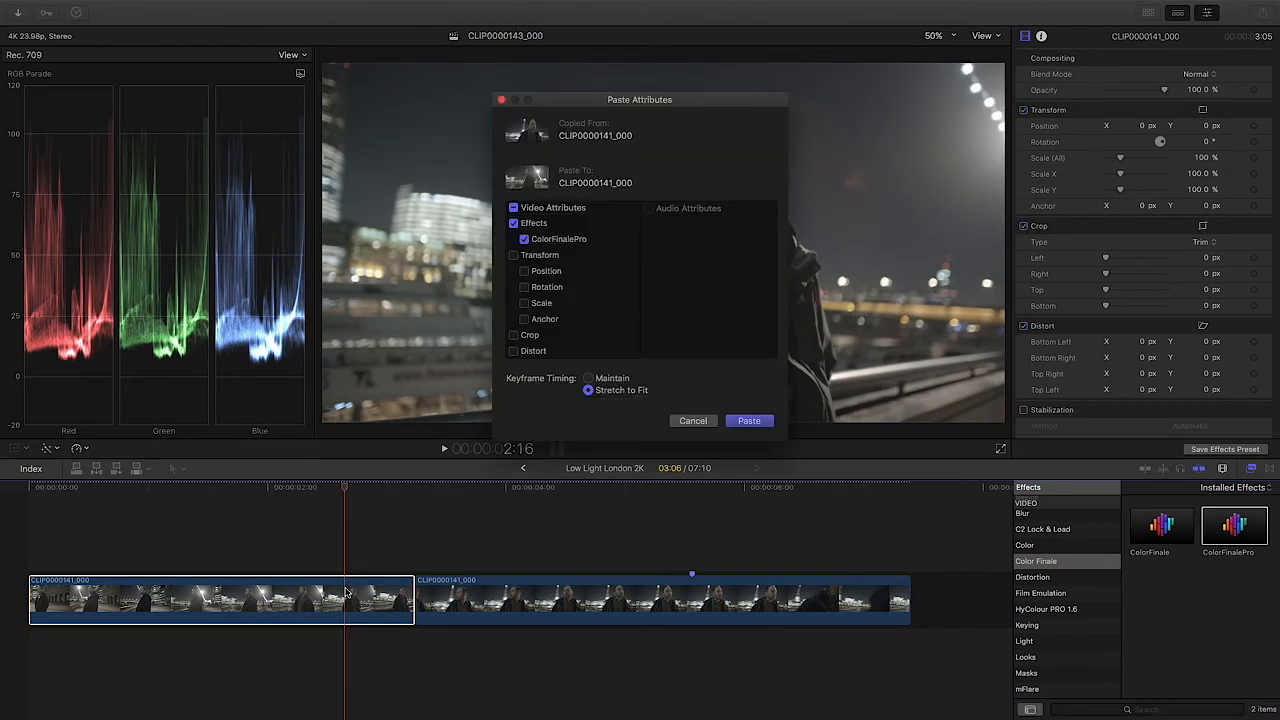
pyautogui.scroll(-1, 626, 270)
pyautogui.scroll(-2, 626, 270)
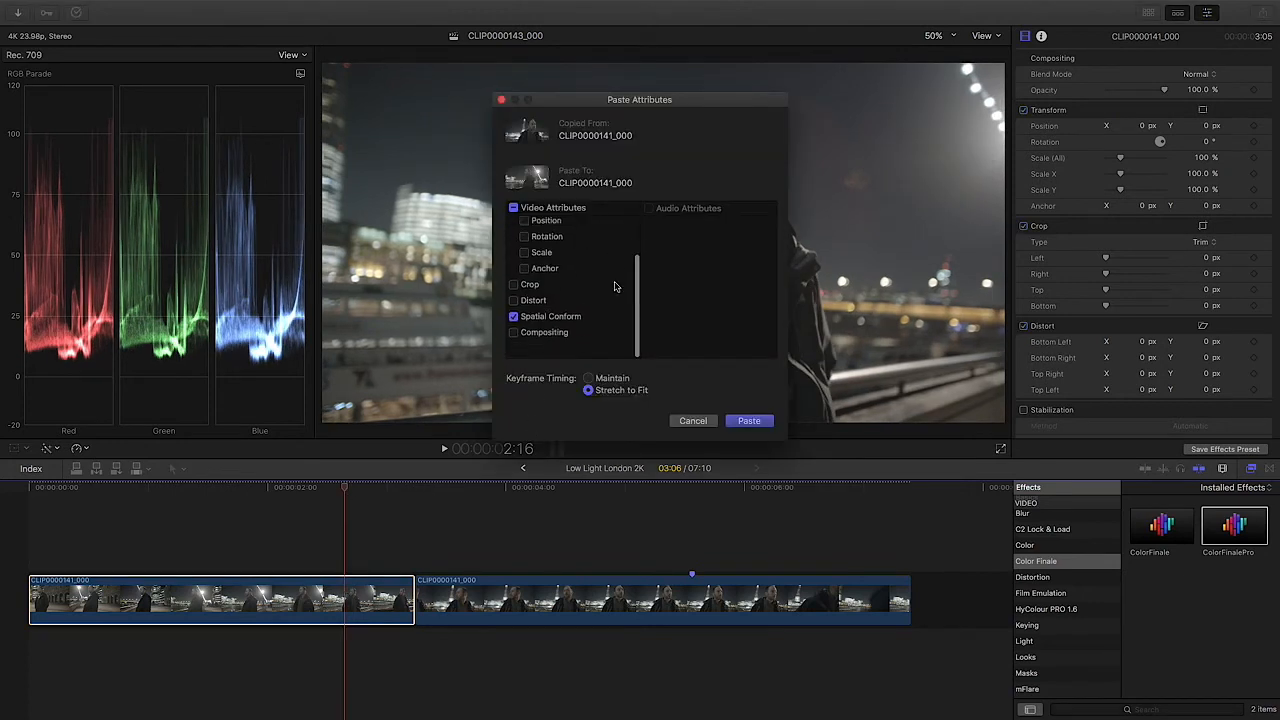
pyautogui.click(513, 319)
pyautogui.click(749, 421)
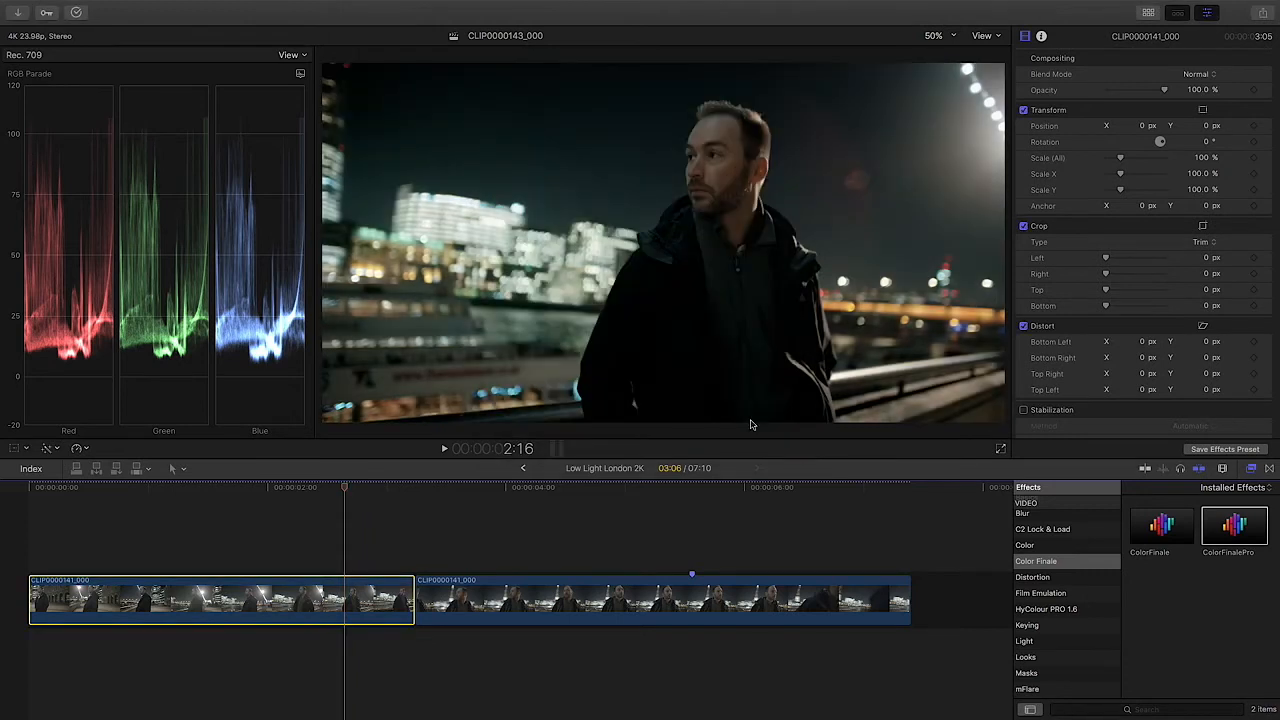
# Step: Play the first clip backward and forward from its start to review the pasted grade
pyautogui.click(339, 502)
pyautogui.moveTo(299, 492); pyautogui.dragTo(18, 496)
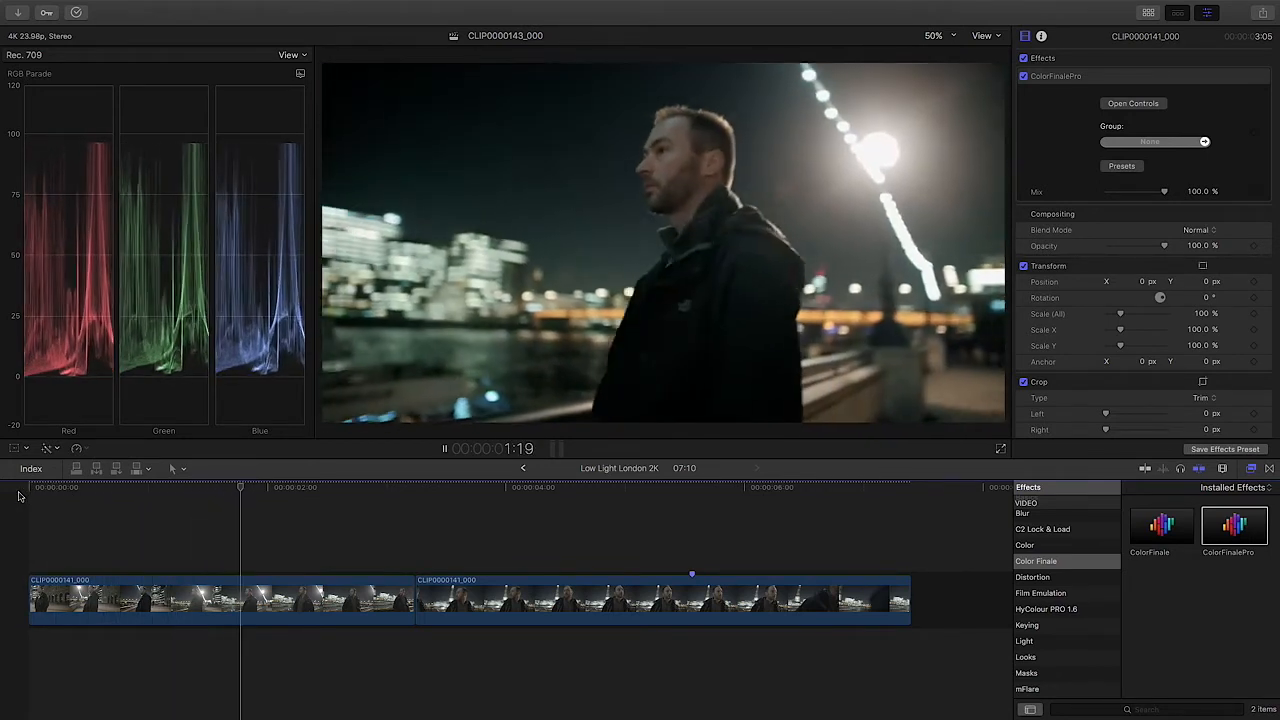
pyautogui.press('j')
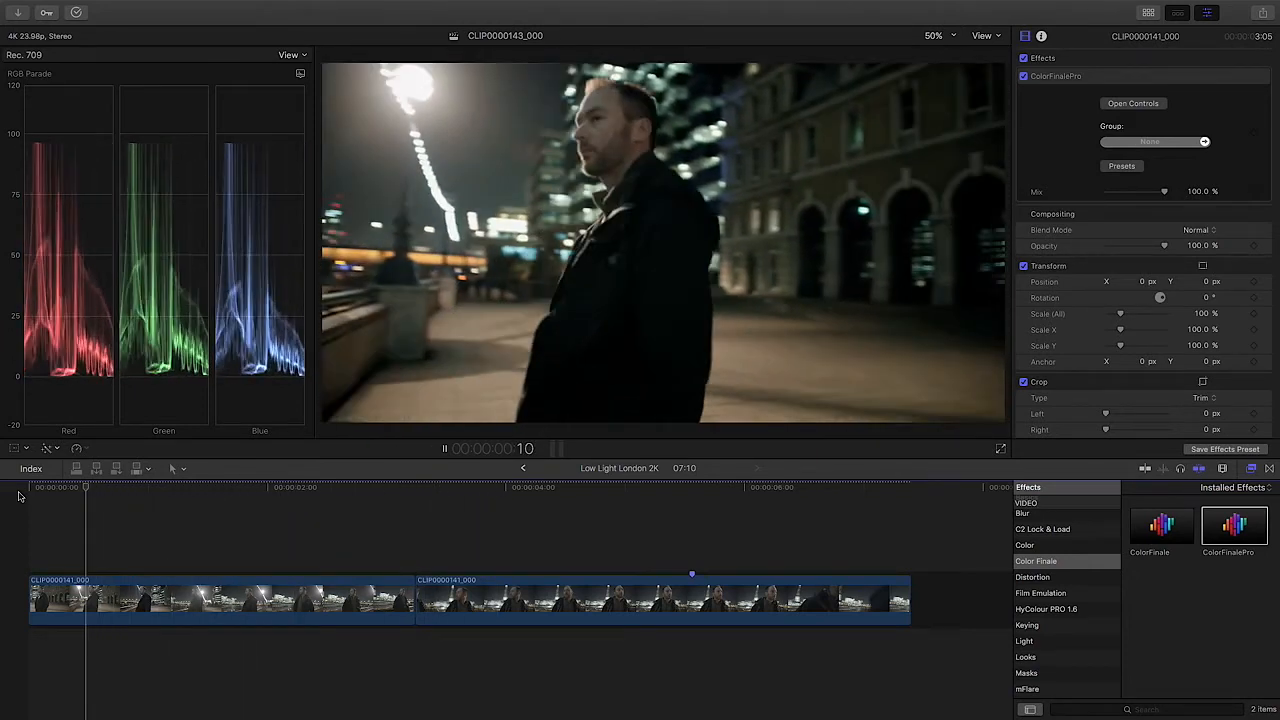
pyautogui.press('l')
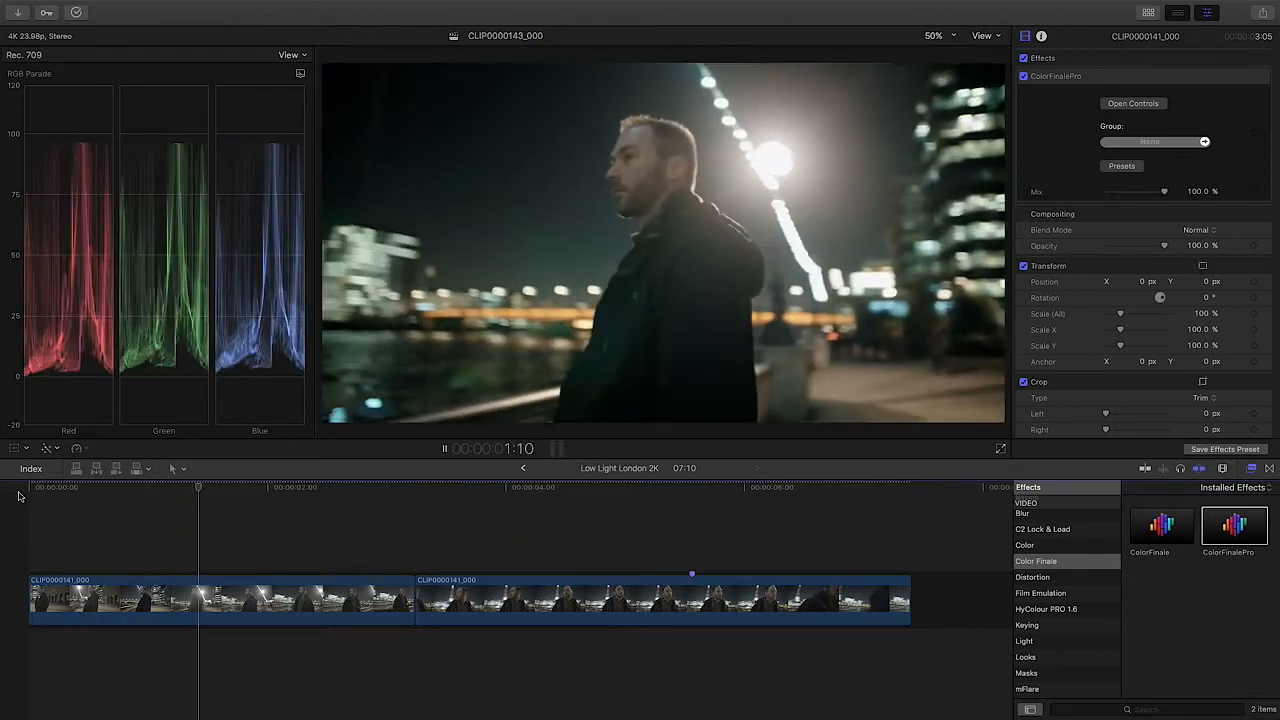
pyautogui.press('k')
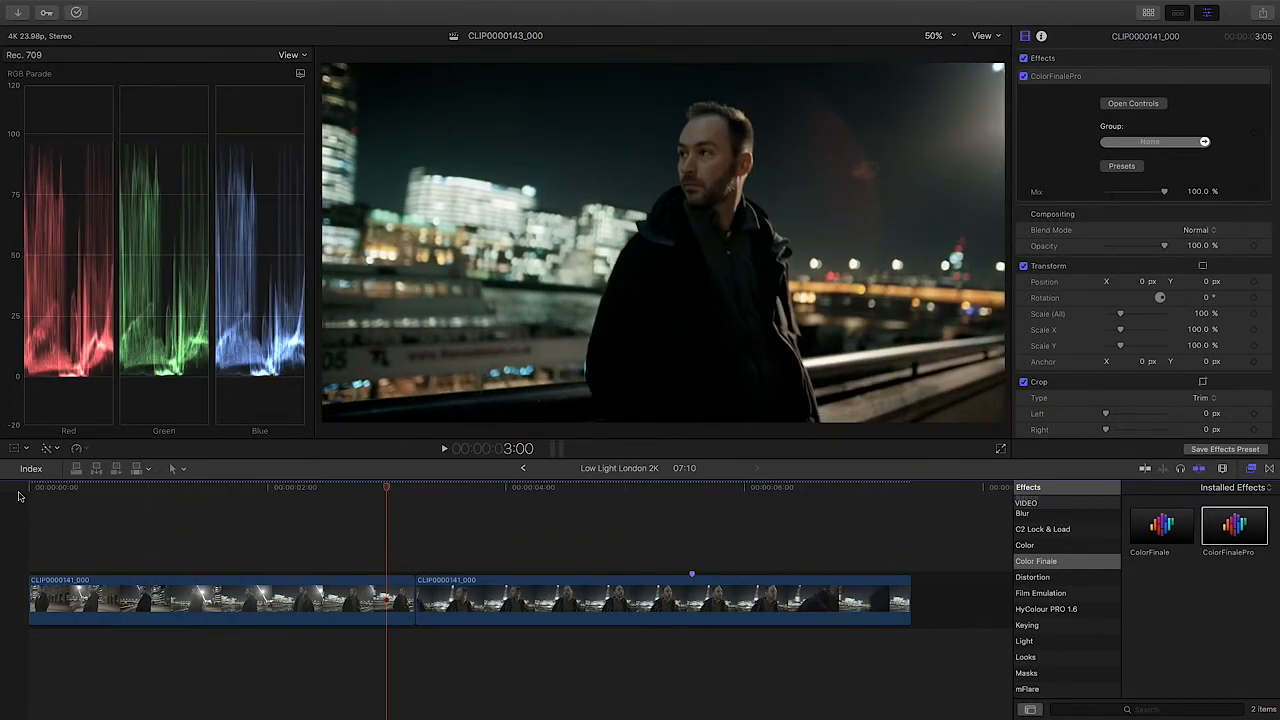
# Step: Open the first clip's Color Finale Pro controls and set the second LUT Utility layer's group to S-Log Exposure Compensation
pyautogui.click(381, 601)
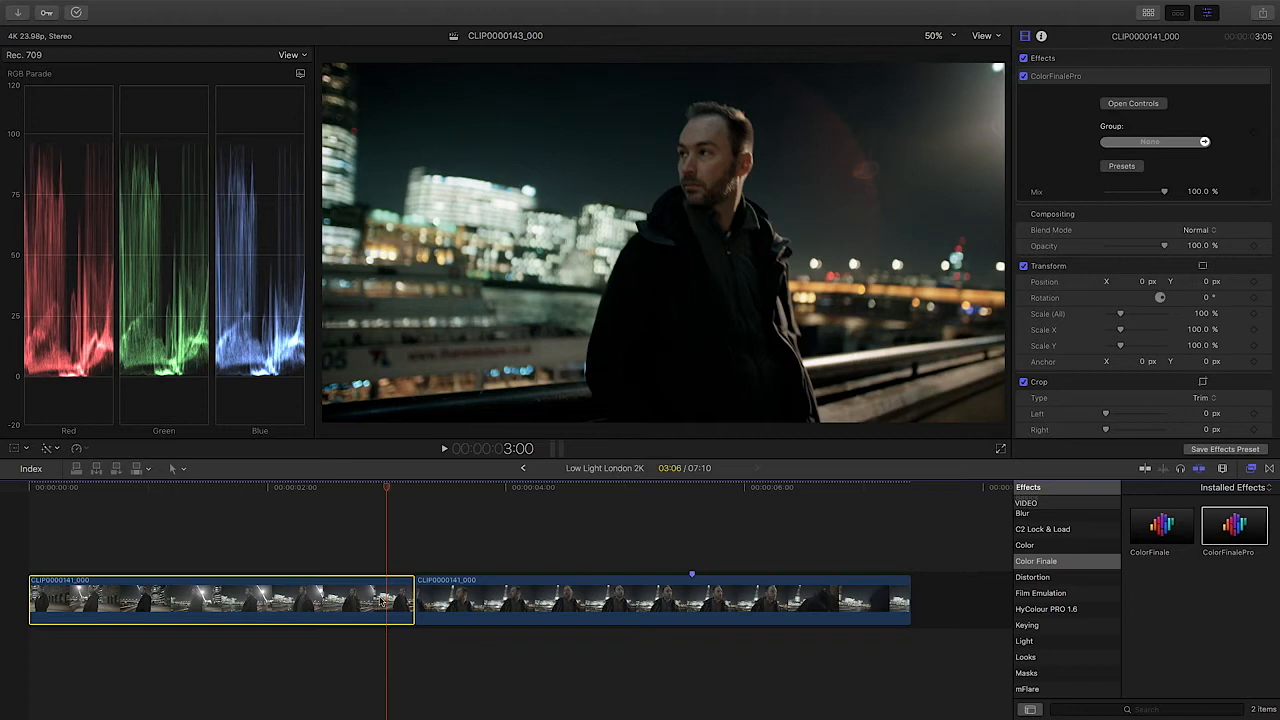
pyautogui.click(1150, 104)
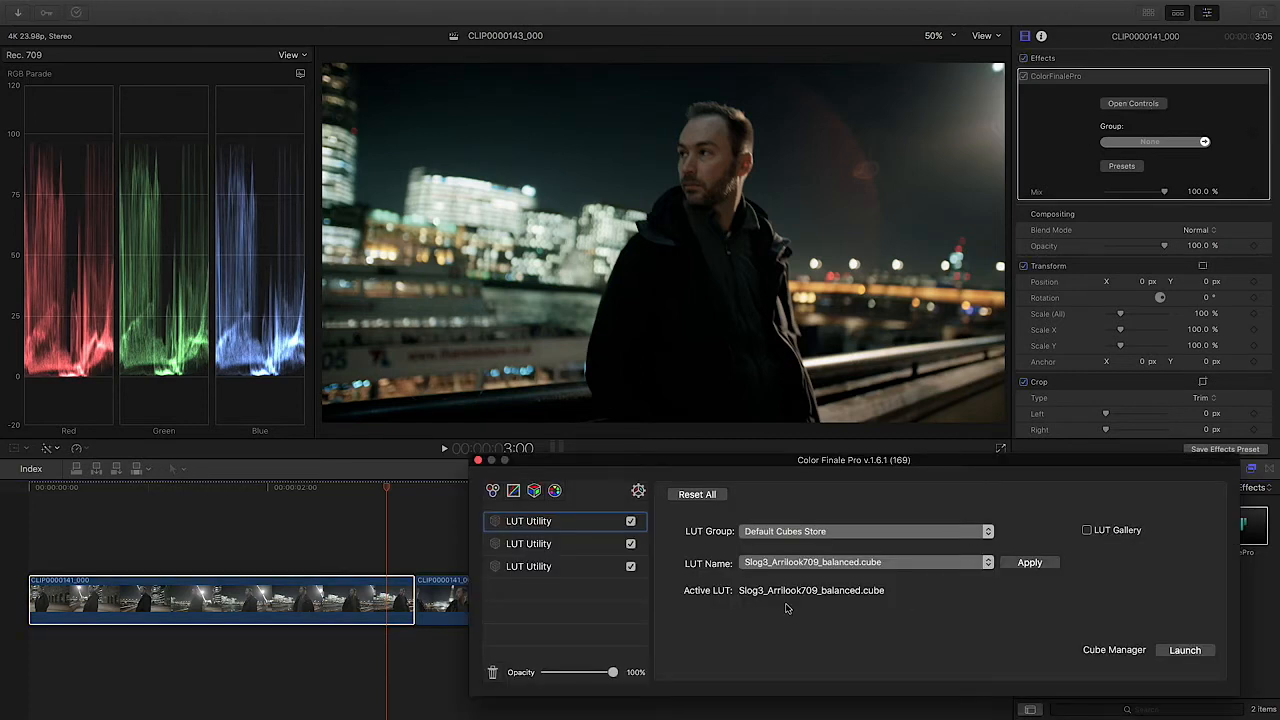
pyautogui.click(571, 548)
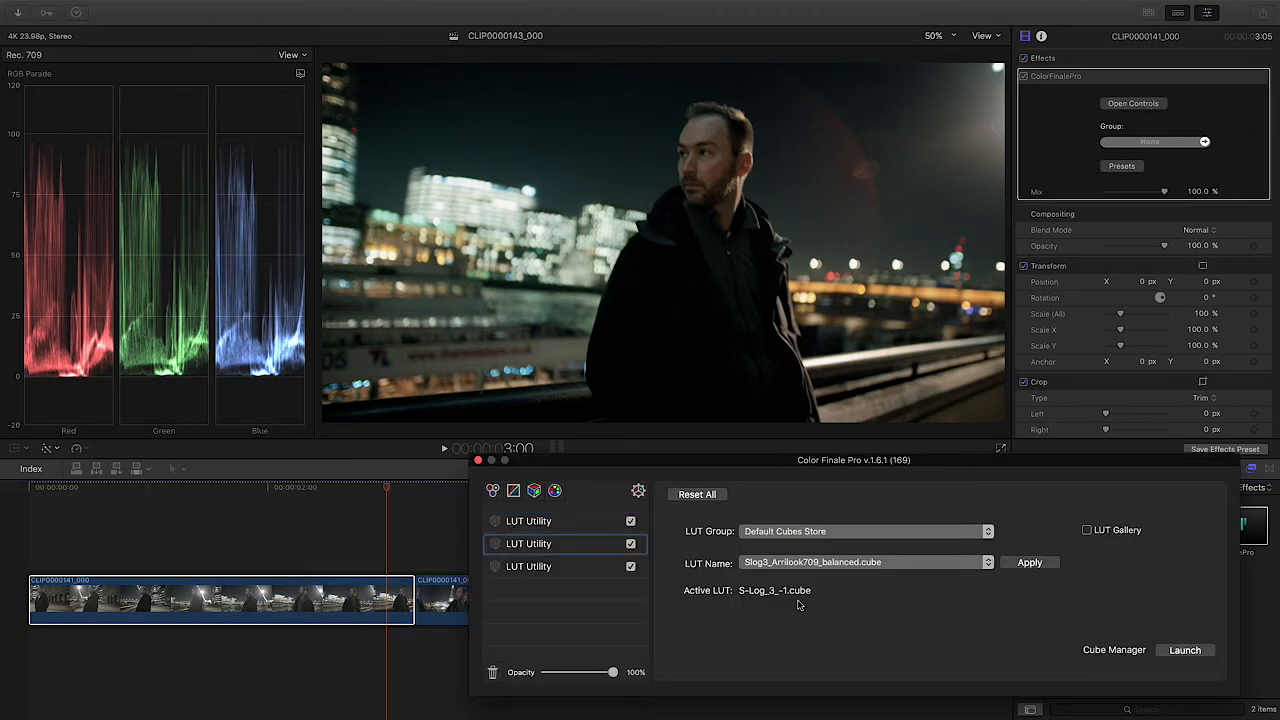
pyautogui.click(823, 564)
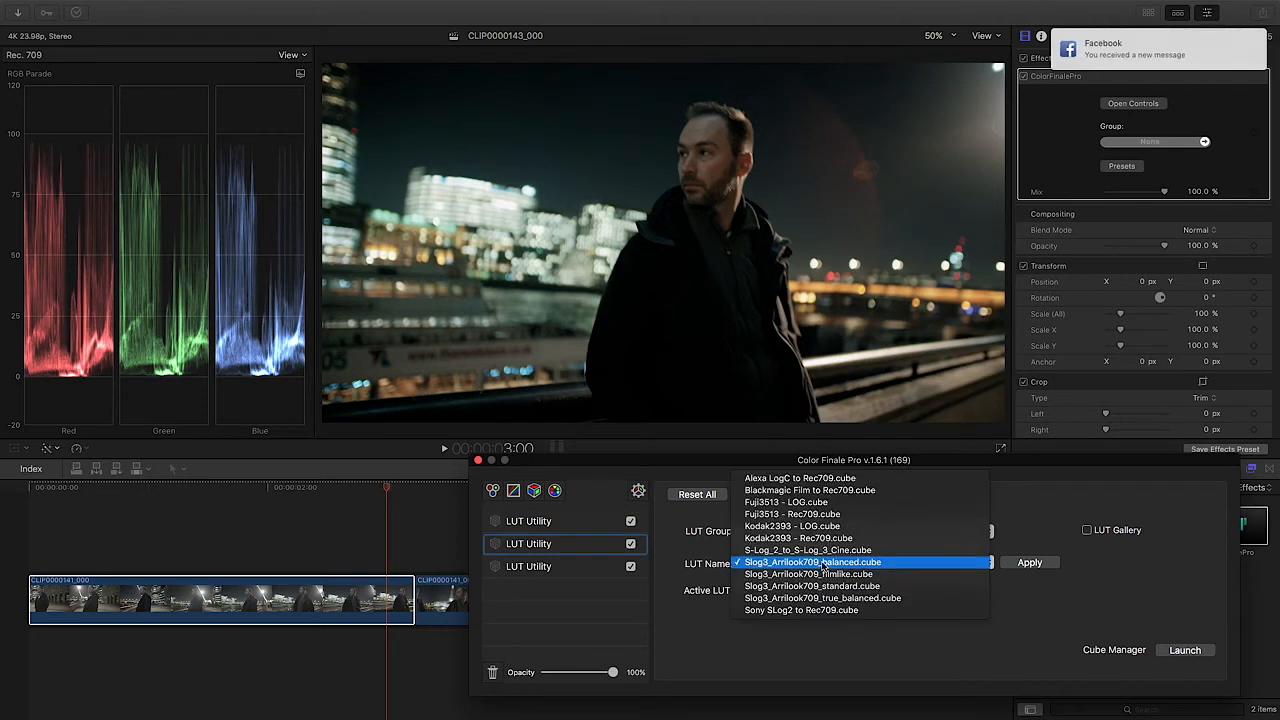
pyautogui.click(752, 562)
pyautogui.click(795, 532)
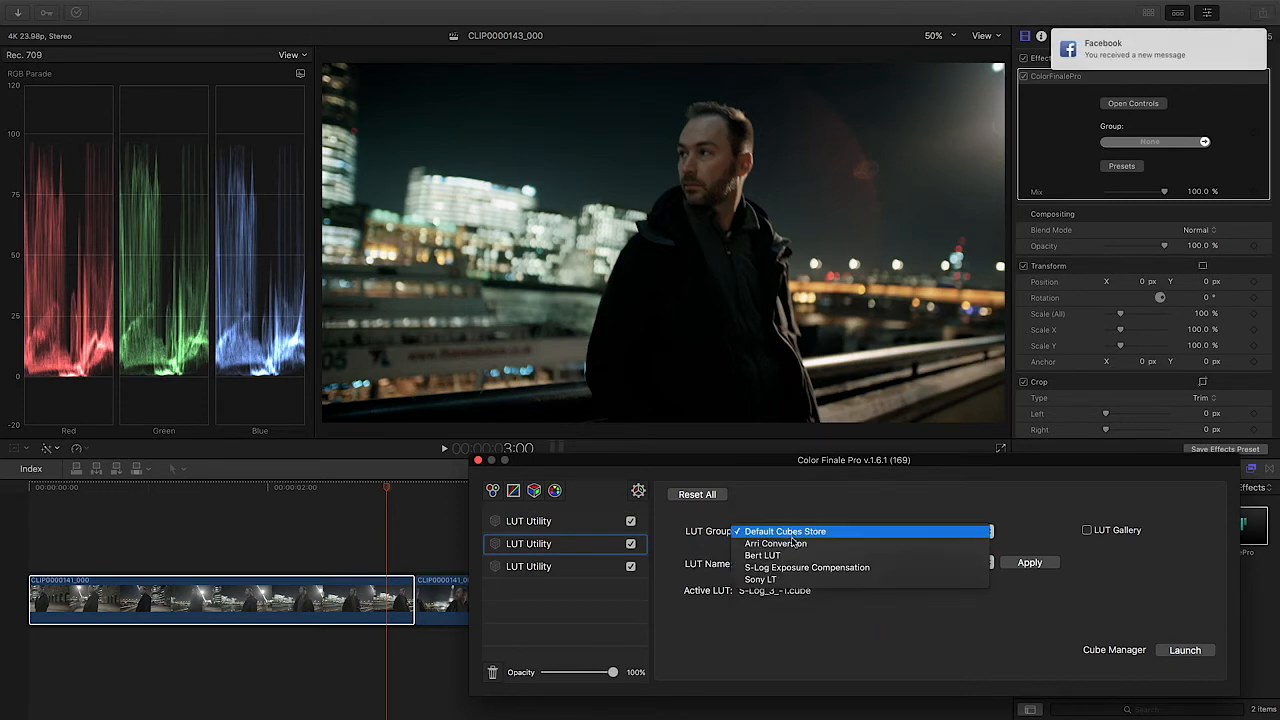
pyautogui.click(793, 568)
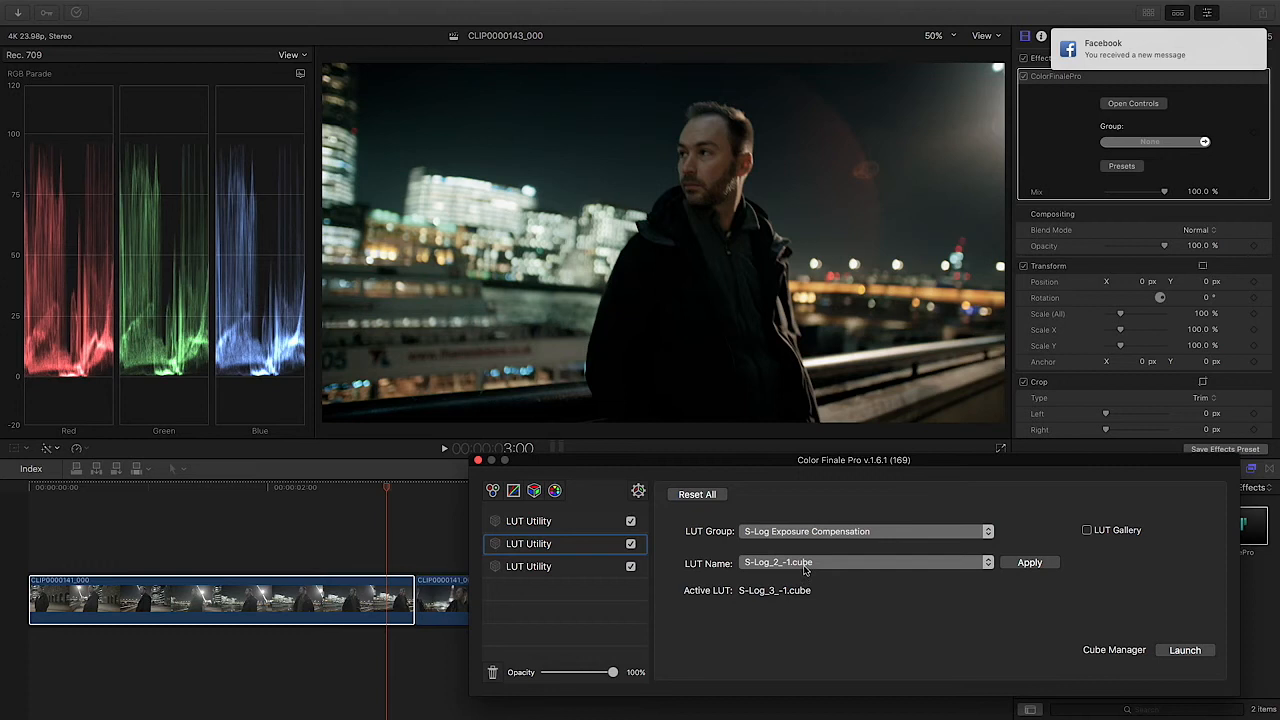
# Step: Try S-Log_2_-2.cube on the second LUT Utility layer of the first clip
pyautogui.click(805, 566)
pyautogui.click(805, 571)
pyautogui.click(1030, 563)
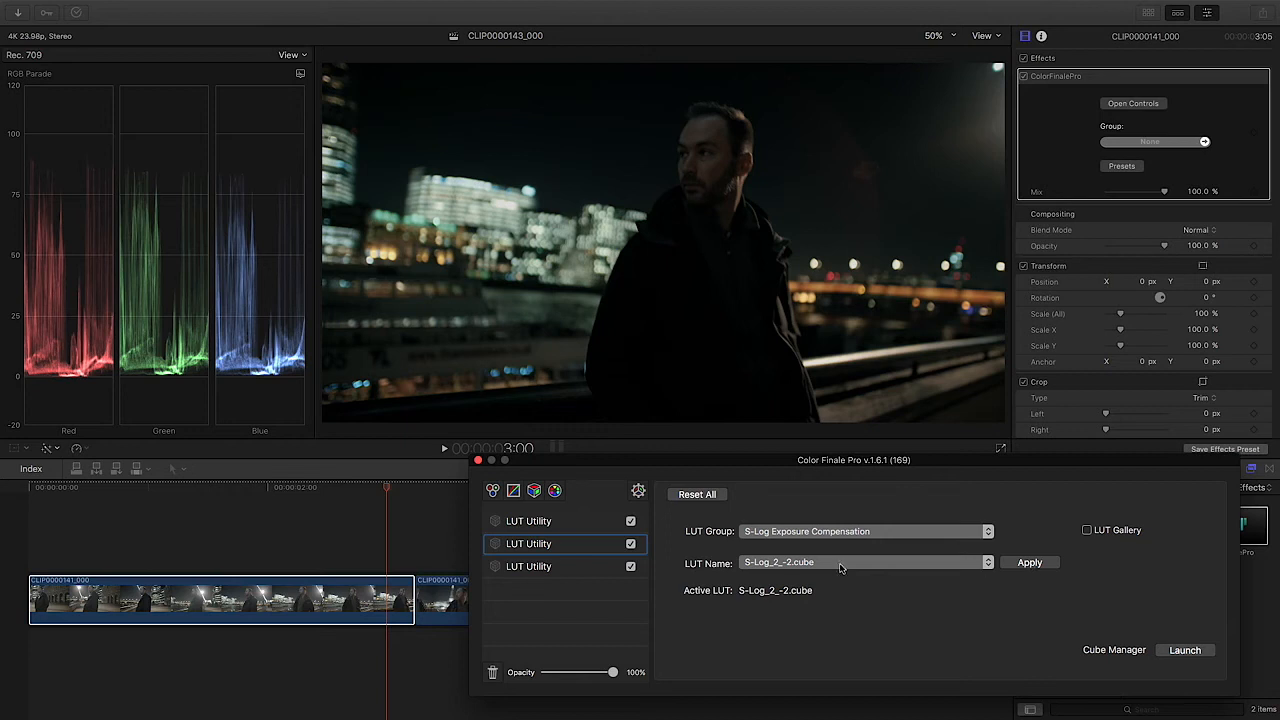
# Step: Apply S-Log_3_-2.cube to the first clip's second LUT Utility layer and close the Color Finale Pro window
pyautogui.click(793, 563)
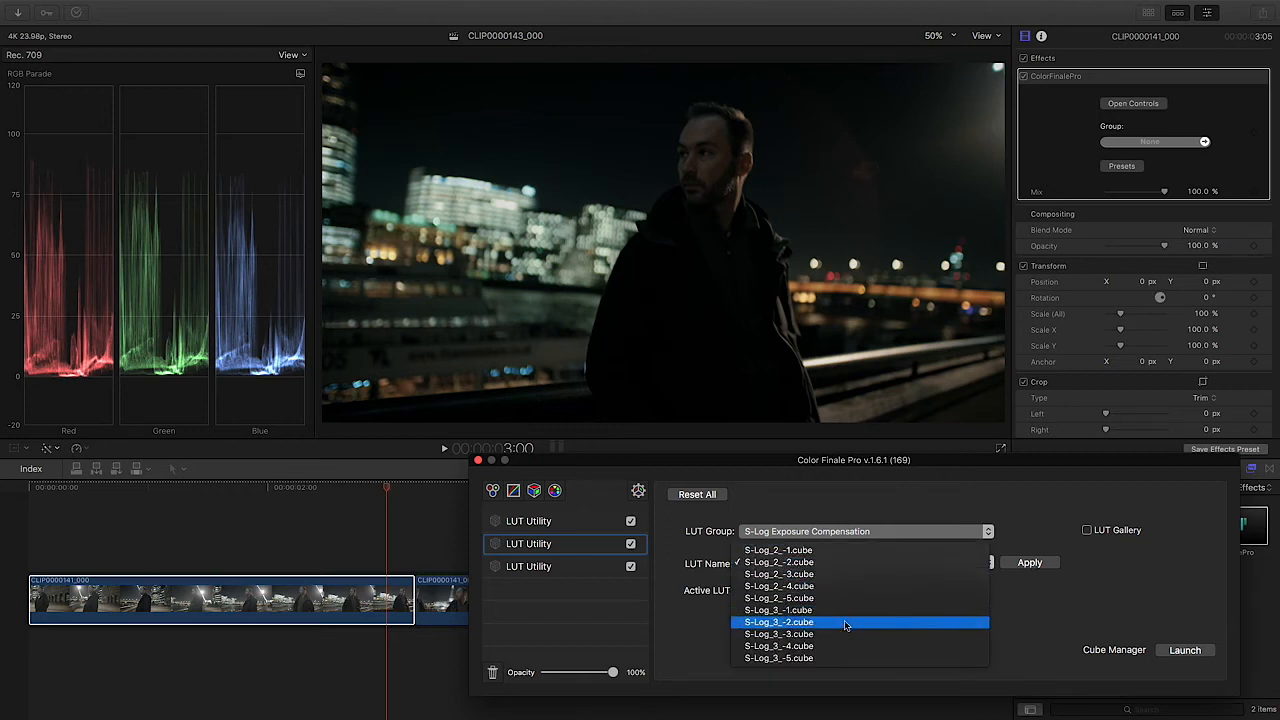
pyautogui.click(845, 623)
pyautogui.click(1024, 565)
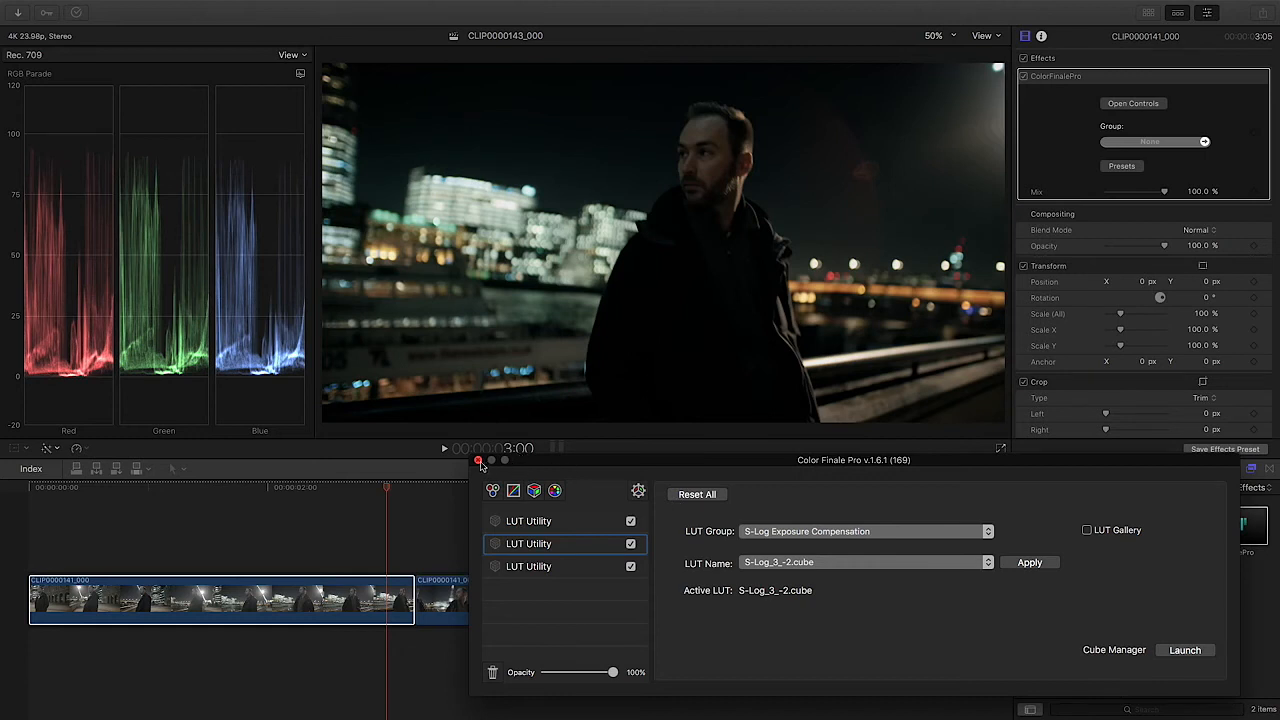
pyautogui.click(479, 461)
# Step: Add a Color Wheels layer to the first clip, with Lift at 0.05 and Gamma at -0.07 on all channels
pyautogui.moveTo(388, 486); pyautogui.dragTo(367, 489)
pyautogui.click(1133, 103)
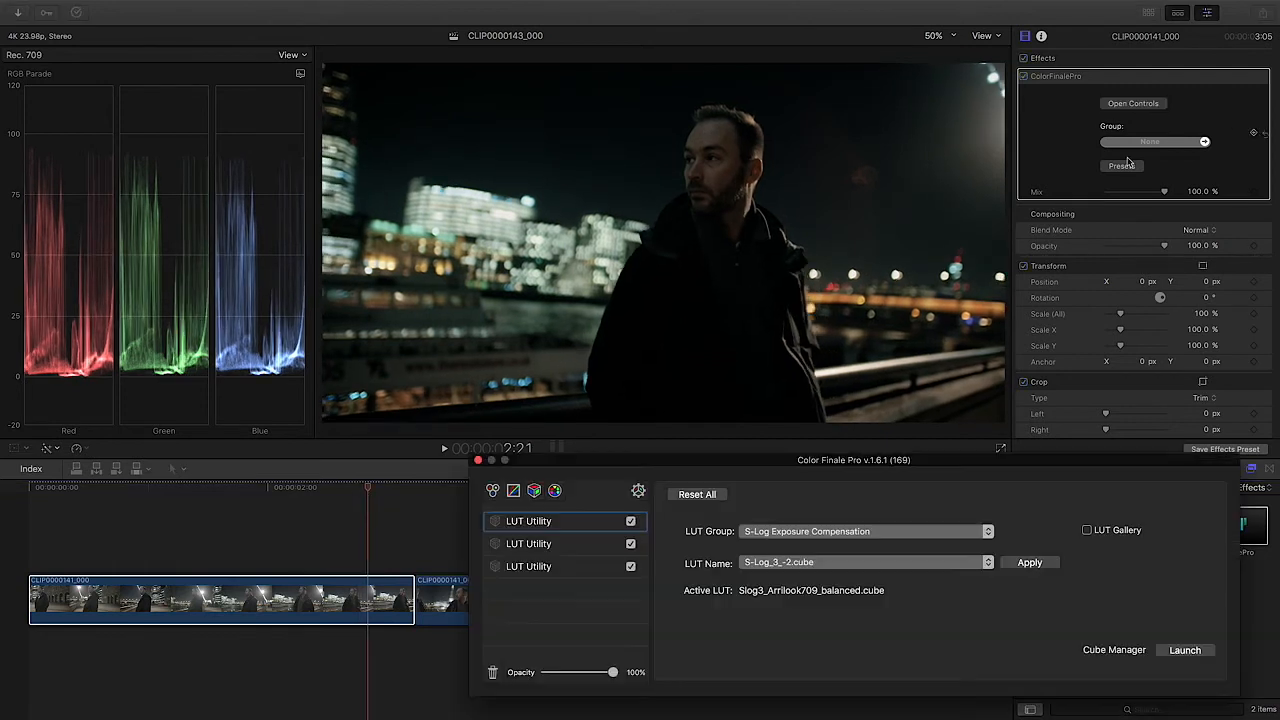
pyautogui.click(493, 491)
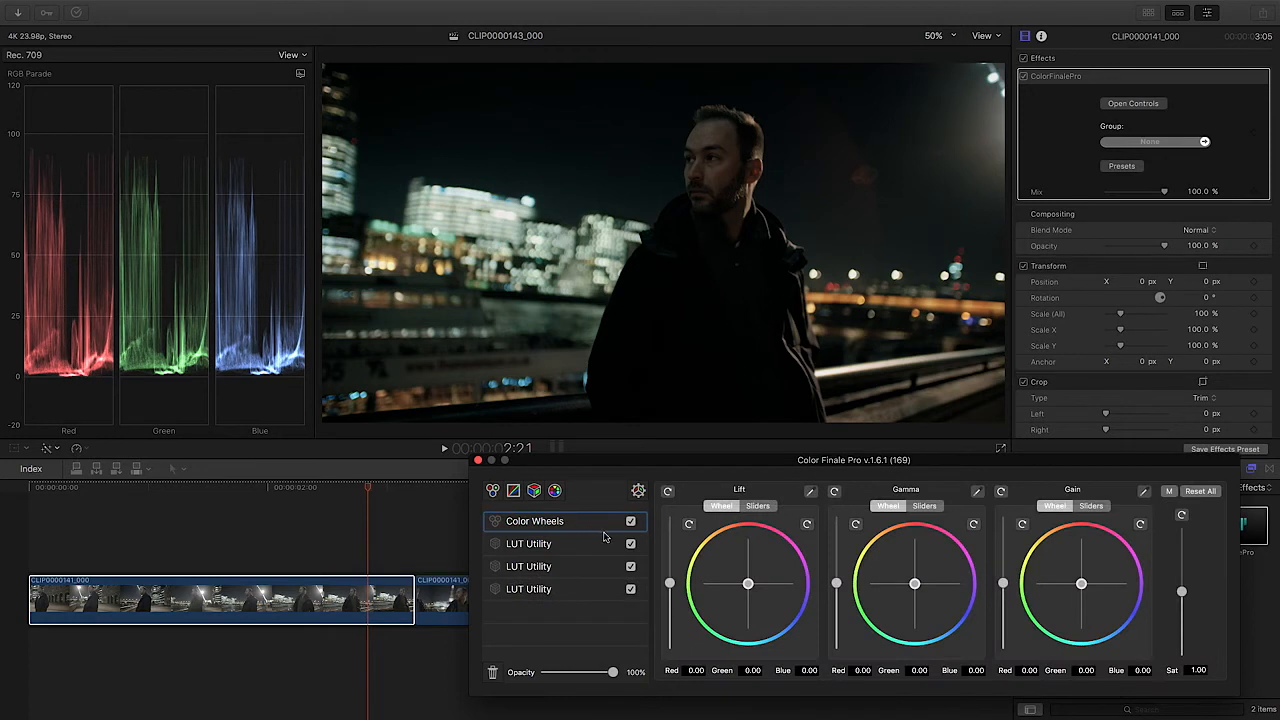
pyautogui.click(697, 272)
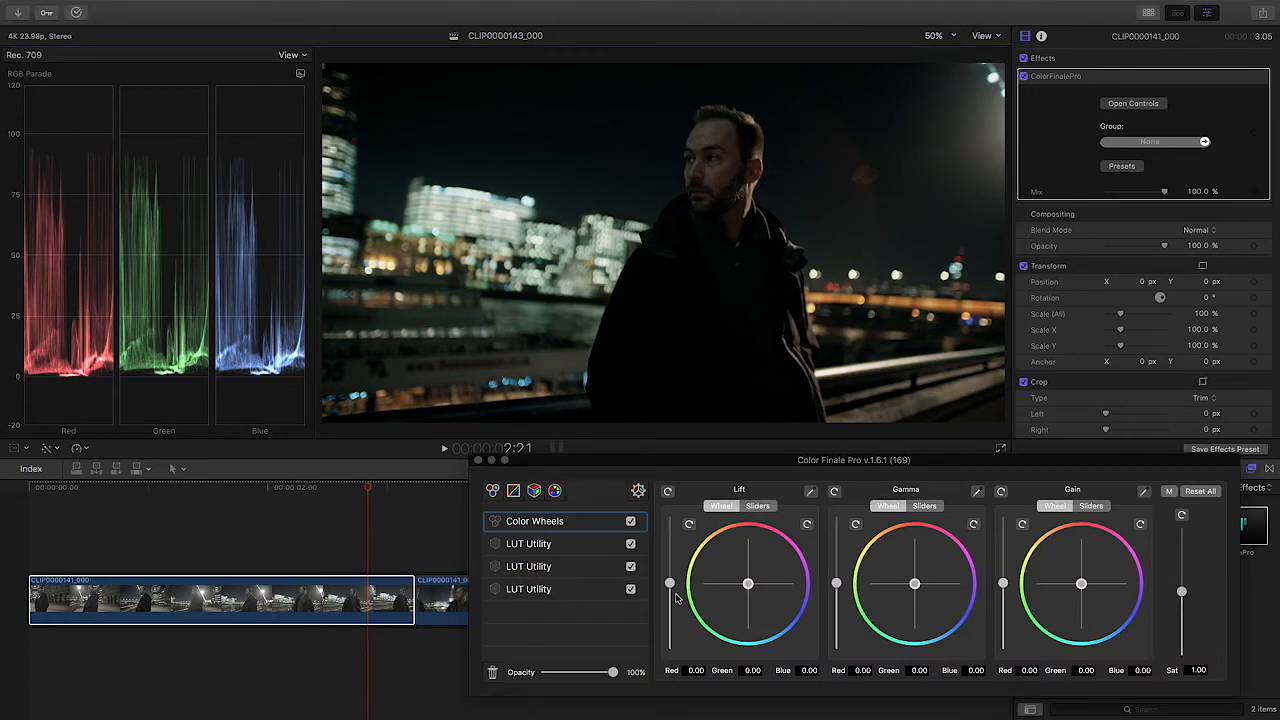
pyautogui.moveTo(671, 585); pyautogui.dragTo(670, 580)
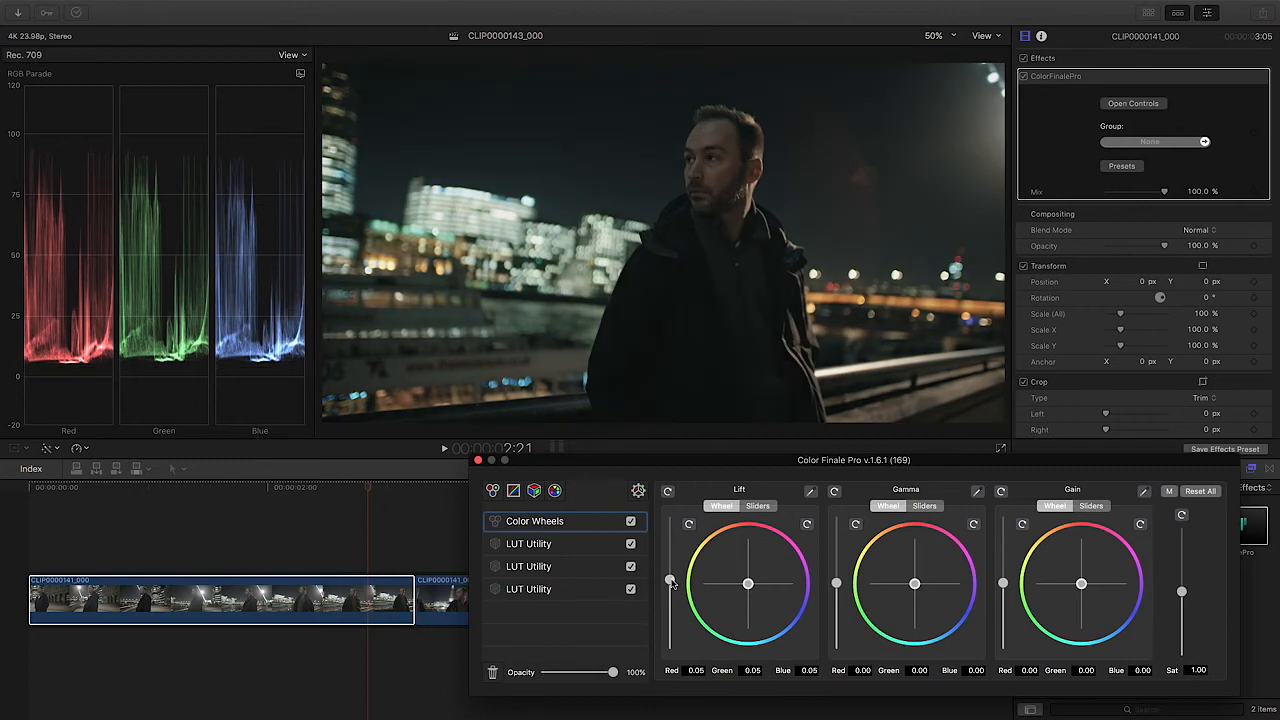
pyautogui.moveTo(838, 586); pyautogui.dragTo(840, 590)
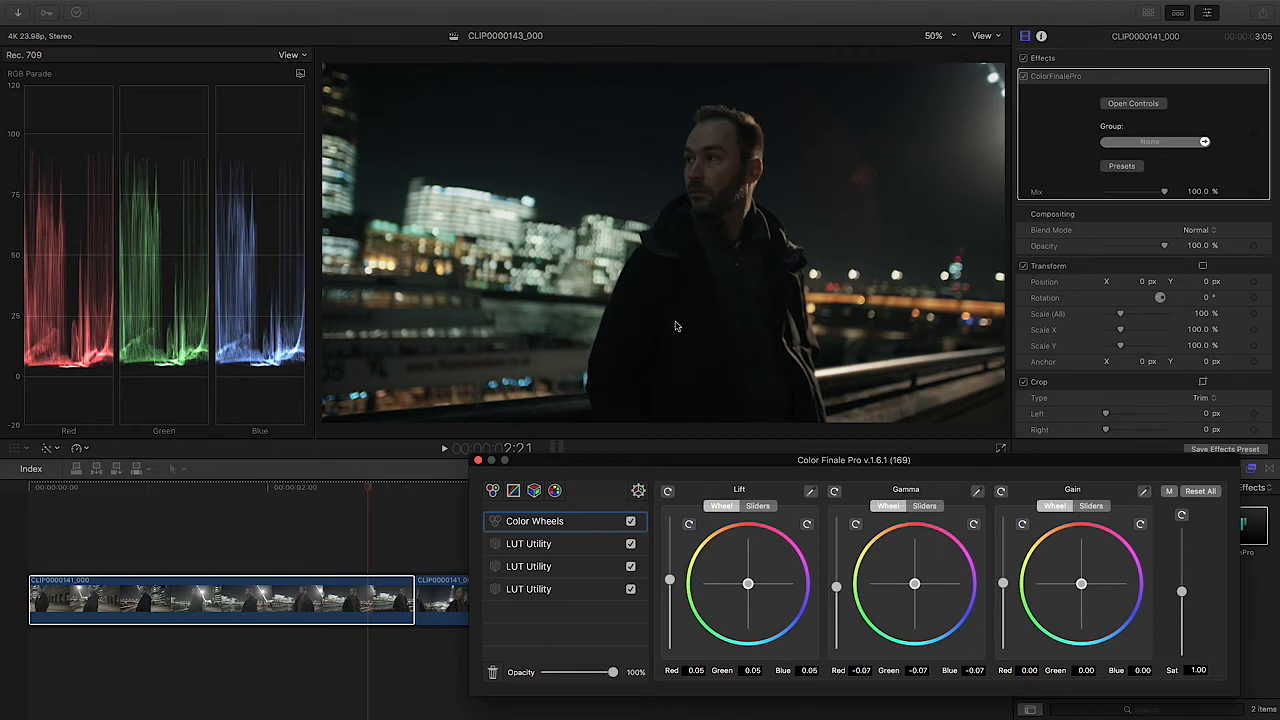
pyautogui.click(478, 461)
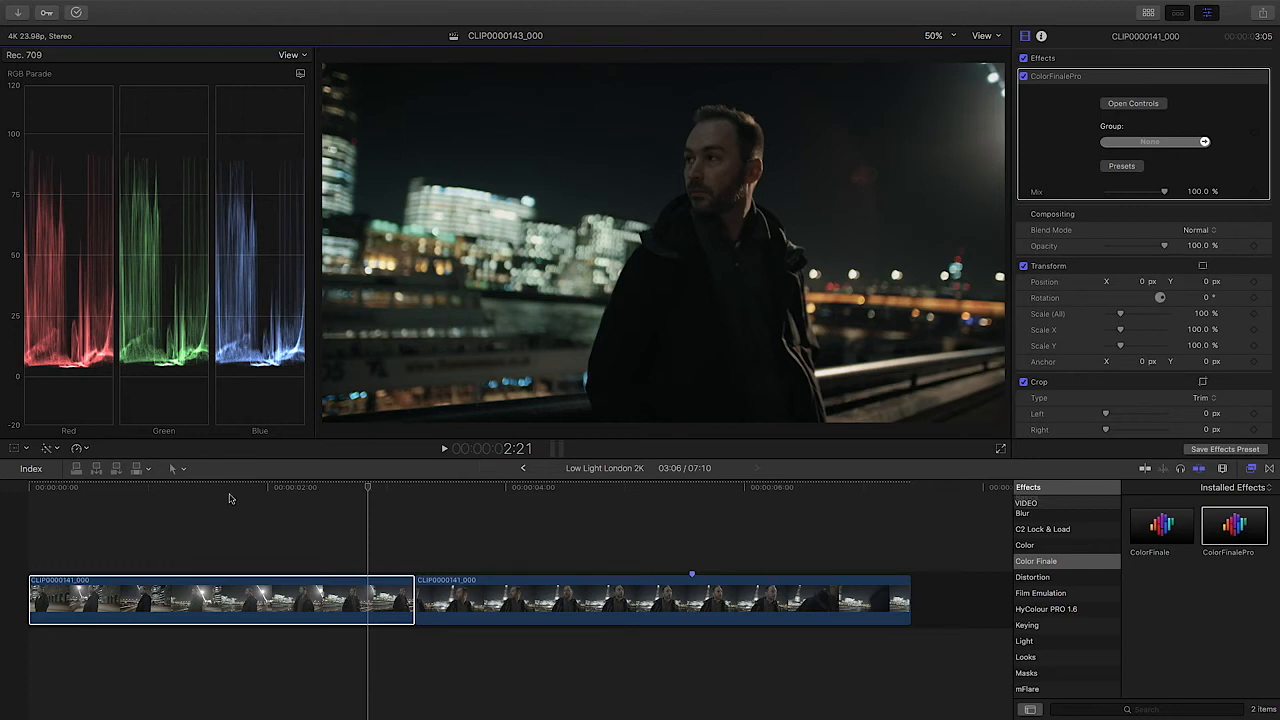
# Step: Check the adjusted grade on frames near the start of the first clip
pyautogui.click(110, 488)
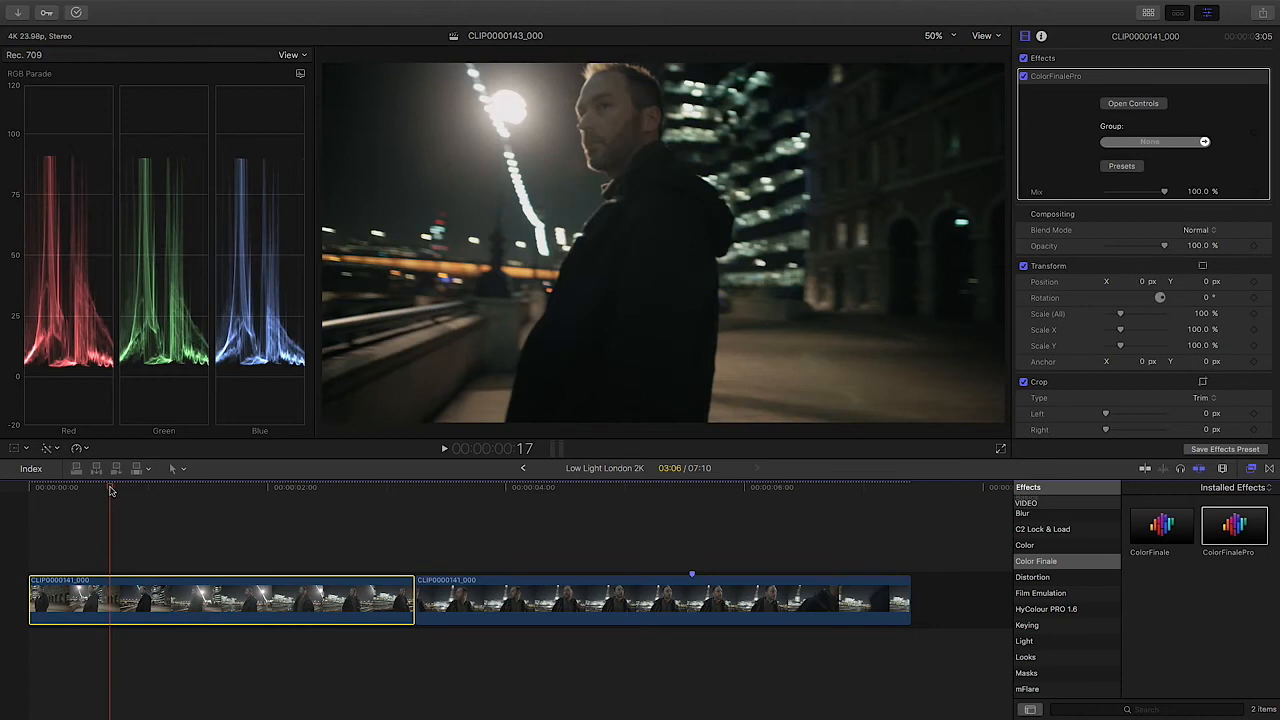
pyautogui.press('Right')
pyautogui.press('Right')
# Step: On the second clip, switch the second LUT Utility layer to S-Log_3_-2.cube and apply it
pyautogui.click(741, 488)
pyautogui.moveTo(741, 490); pyautogui.dragTo(665, 490)
pyautogui.click(672, 598)
pyautogui.click(1145, 104)
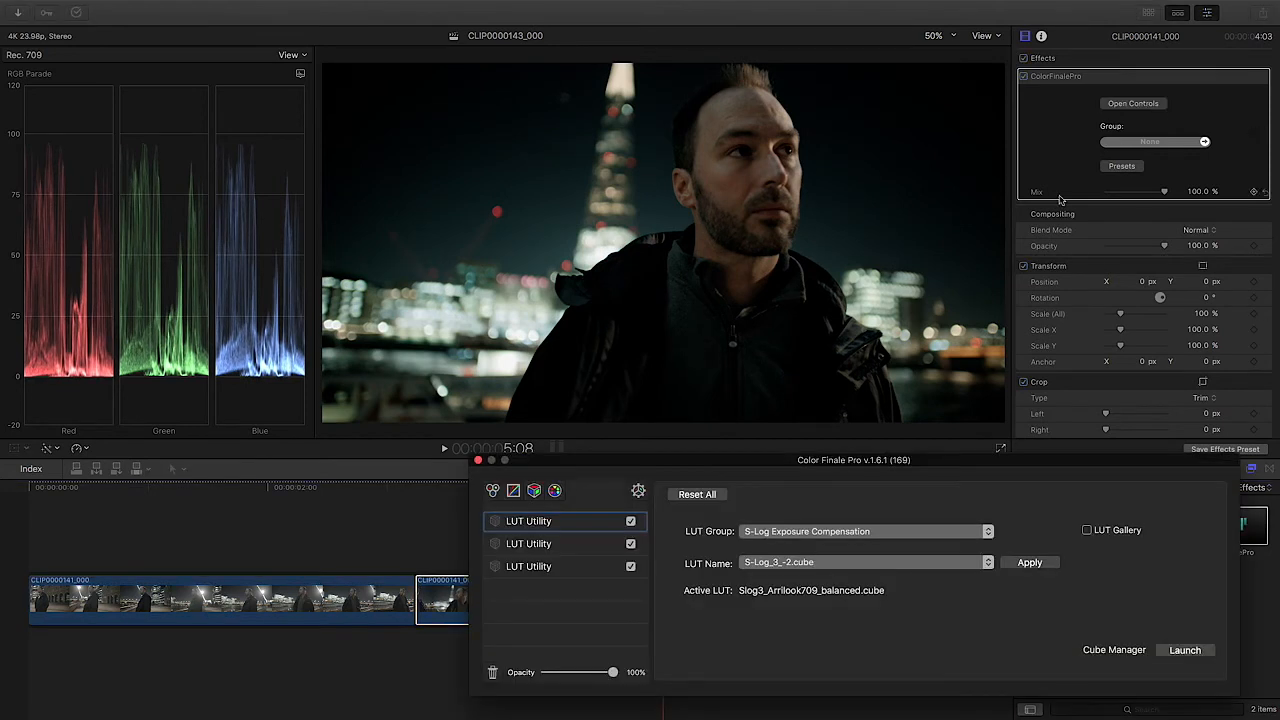
pyautogui.click(564, 544)
pyautogui.click(815, 563)
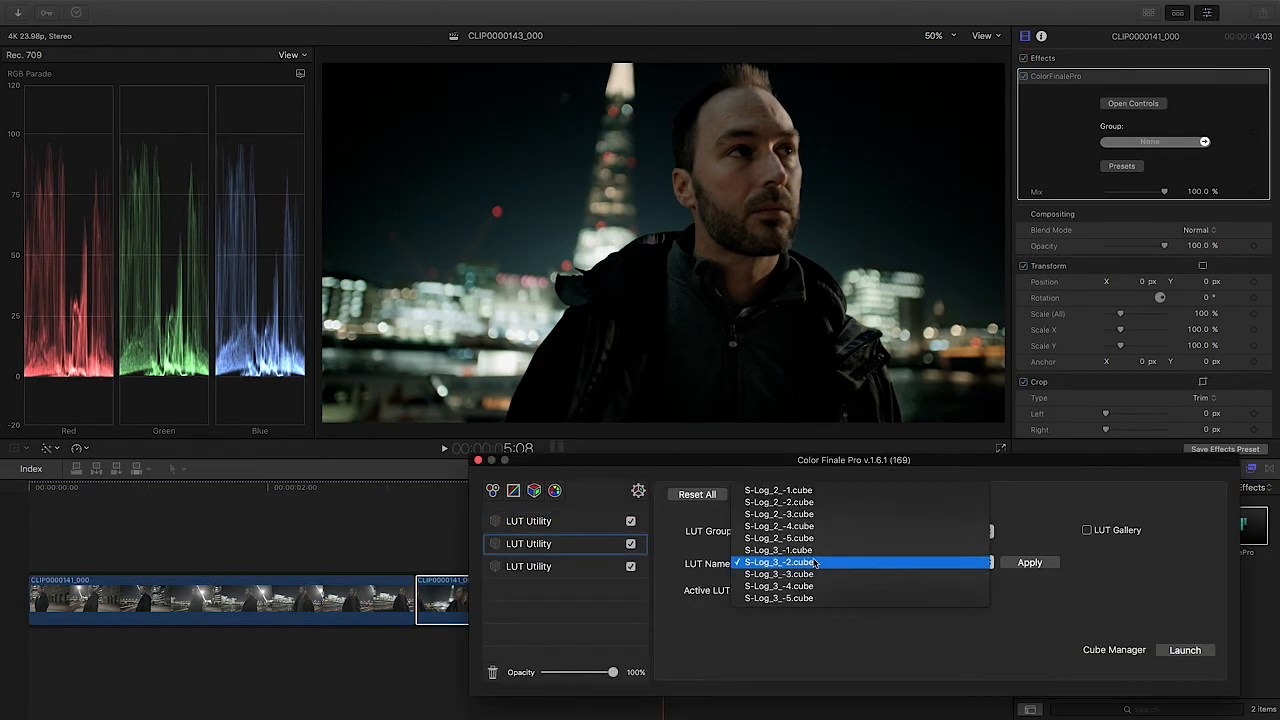
pyautogui.click(779, 563)
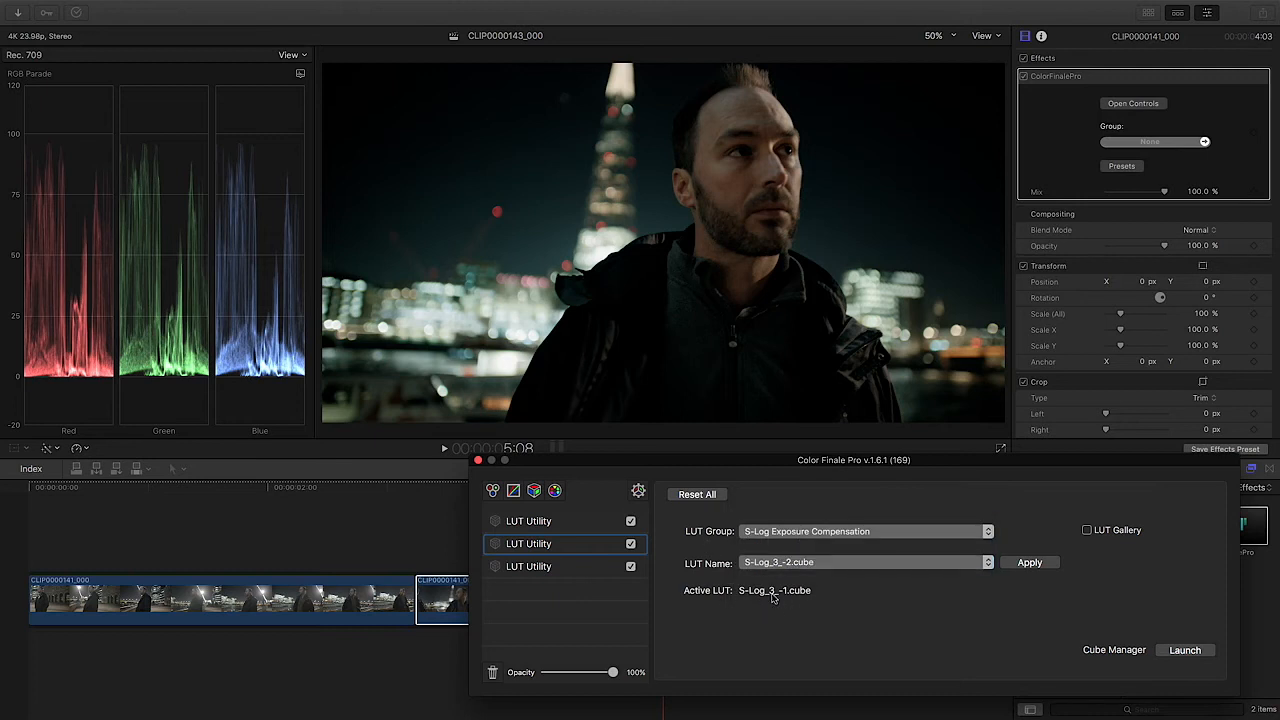
pyautogui.click(818, 565)
pyautogui.click(816, 563)
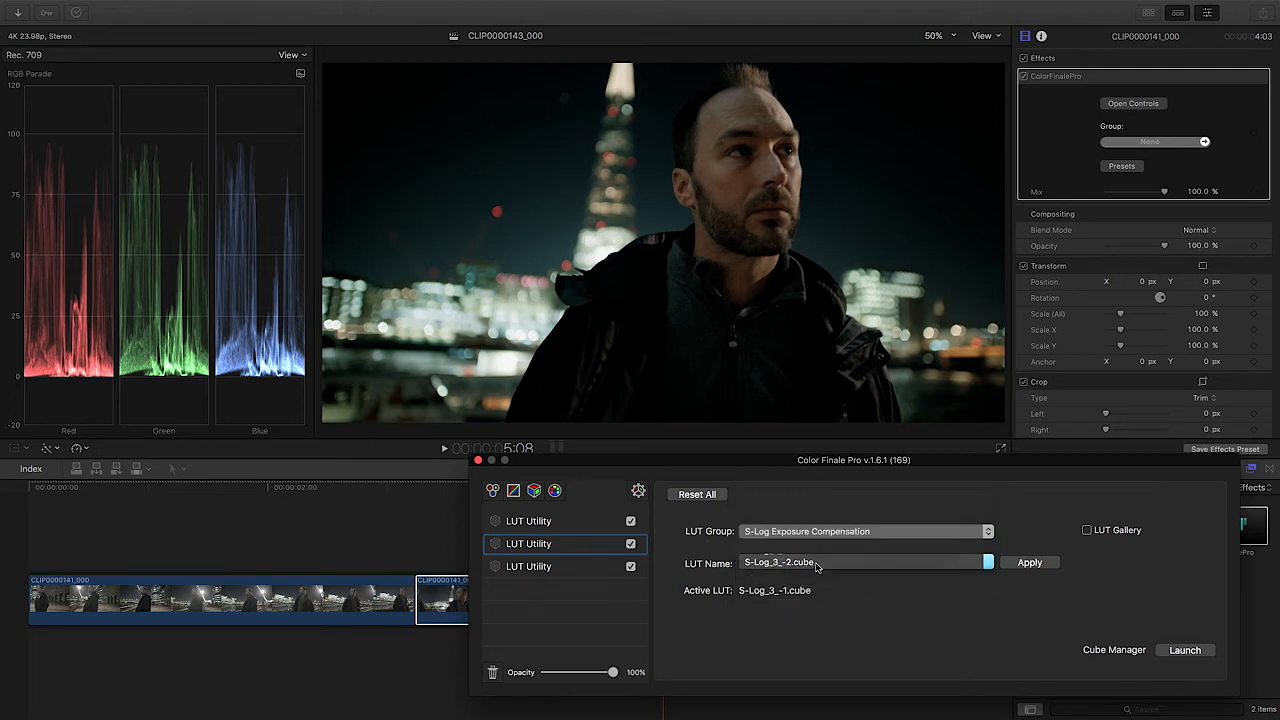
pyautogui.click(1030, 563)
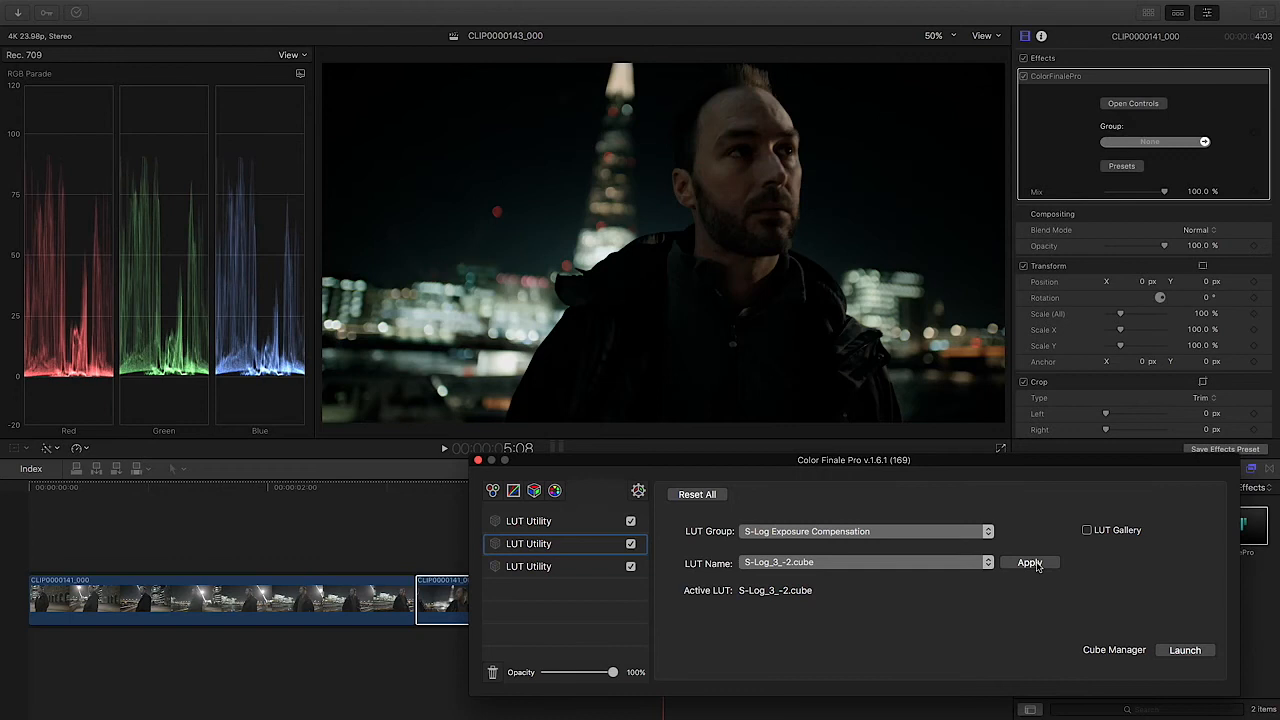
# Step: Add a Color Wheels layer to the second clip, test Lift and Gamma adjustments, reset both to 0.00 and close the grading window
pyautogui.click(492, 490)
pyautogui.moveTo(672, 586); pyautogui.dragTo(672, 582)
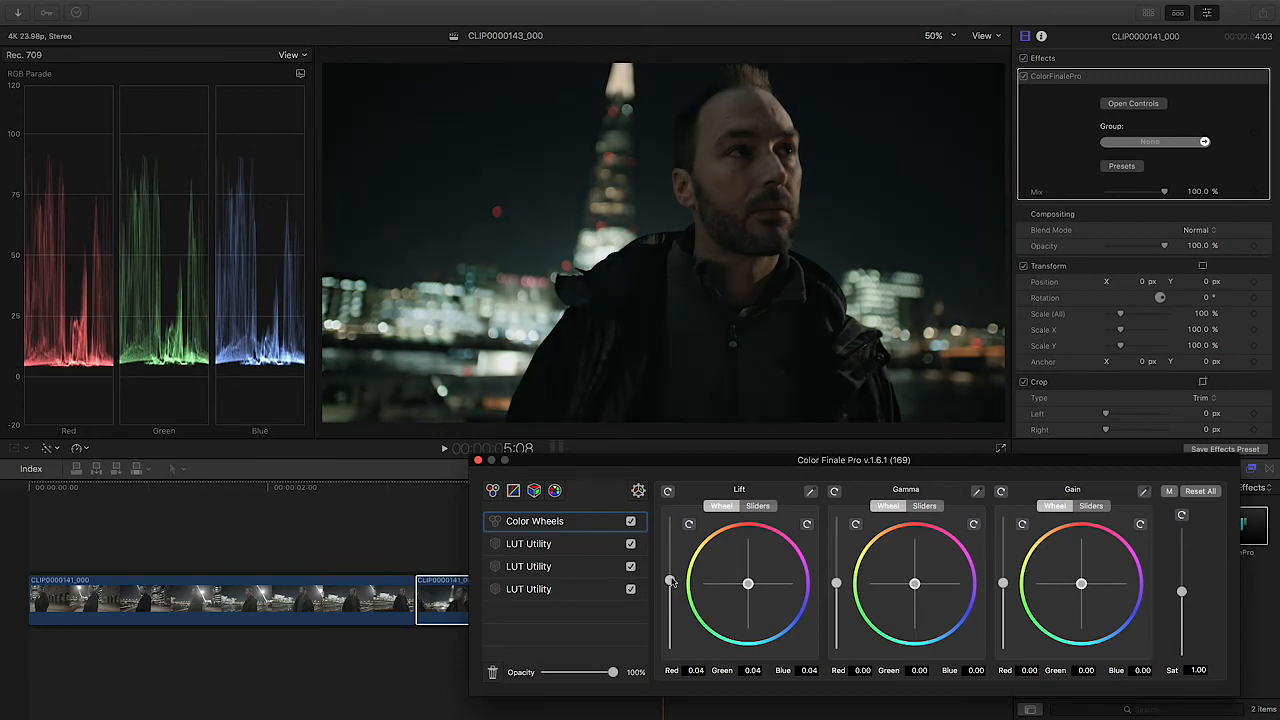
pyautogui.click(688, 525)
pyautogui.moveTo(839, 588); pyautogui.dragTo(836, 570)
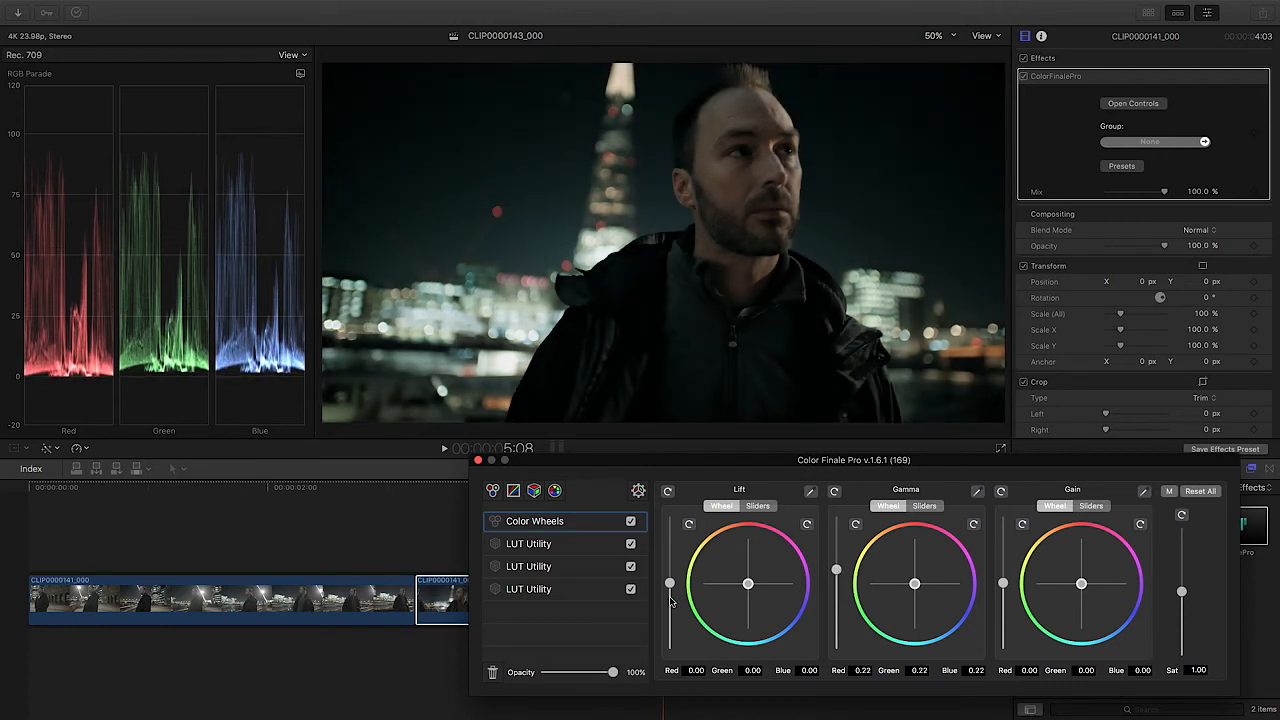
pyautogui.moveTo(670, 588); pyautogui.dragTo(671, 589)
pyautogui.click(855, 525)
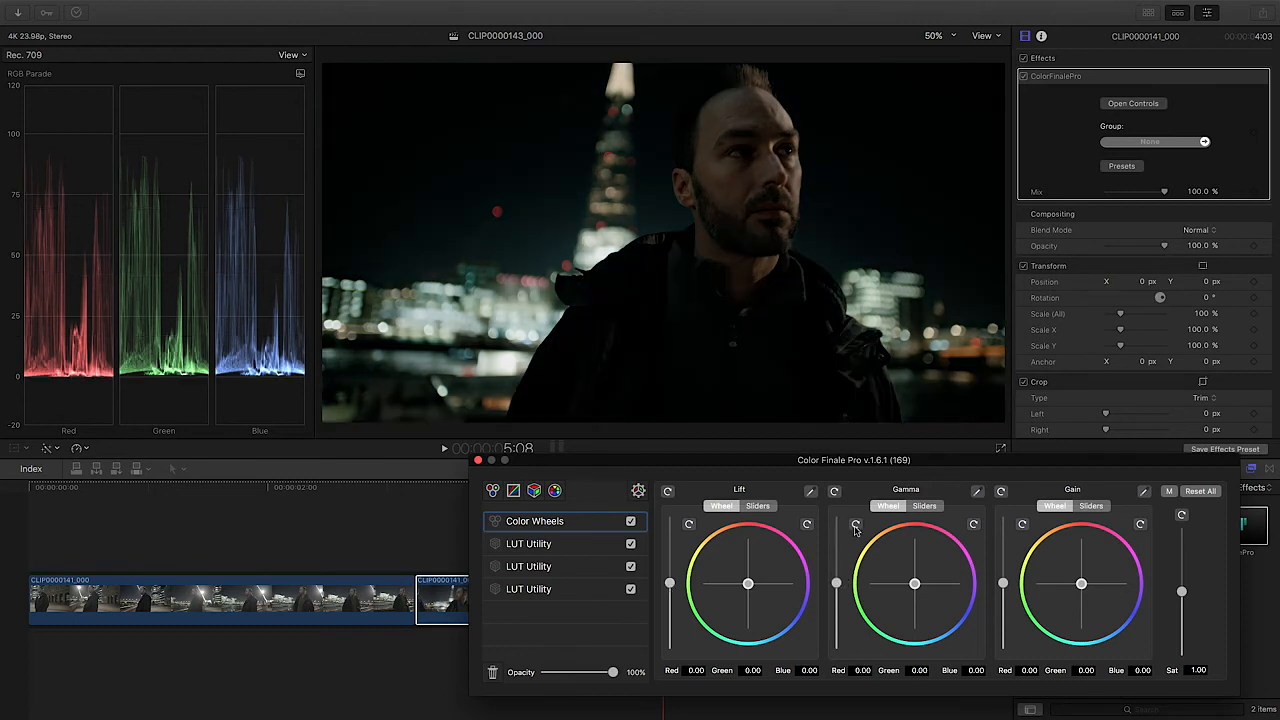
pyautogui.click(478, 461)
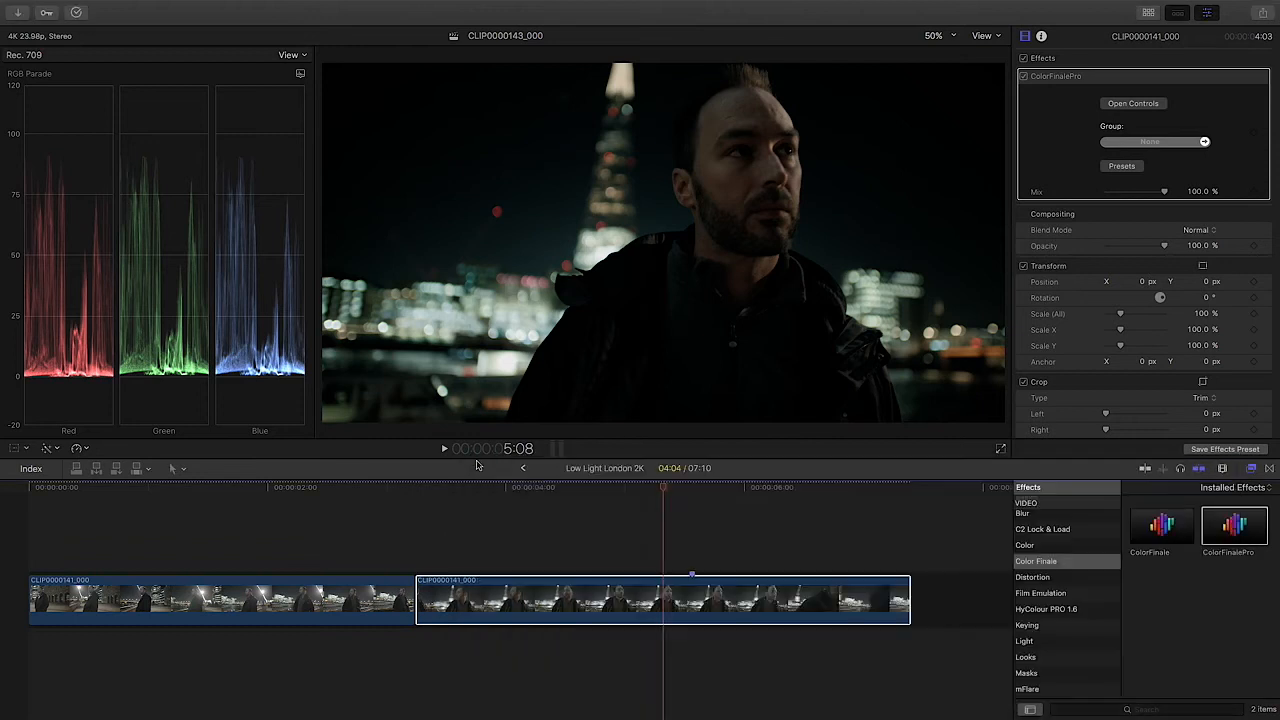
# Step: Check the second clip's grade on several frames along its length
pyautogui.moveTo(549, 490); pyautogui.dragTo(518, 497)
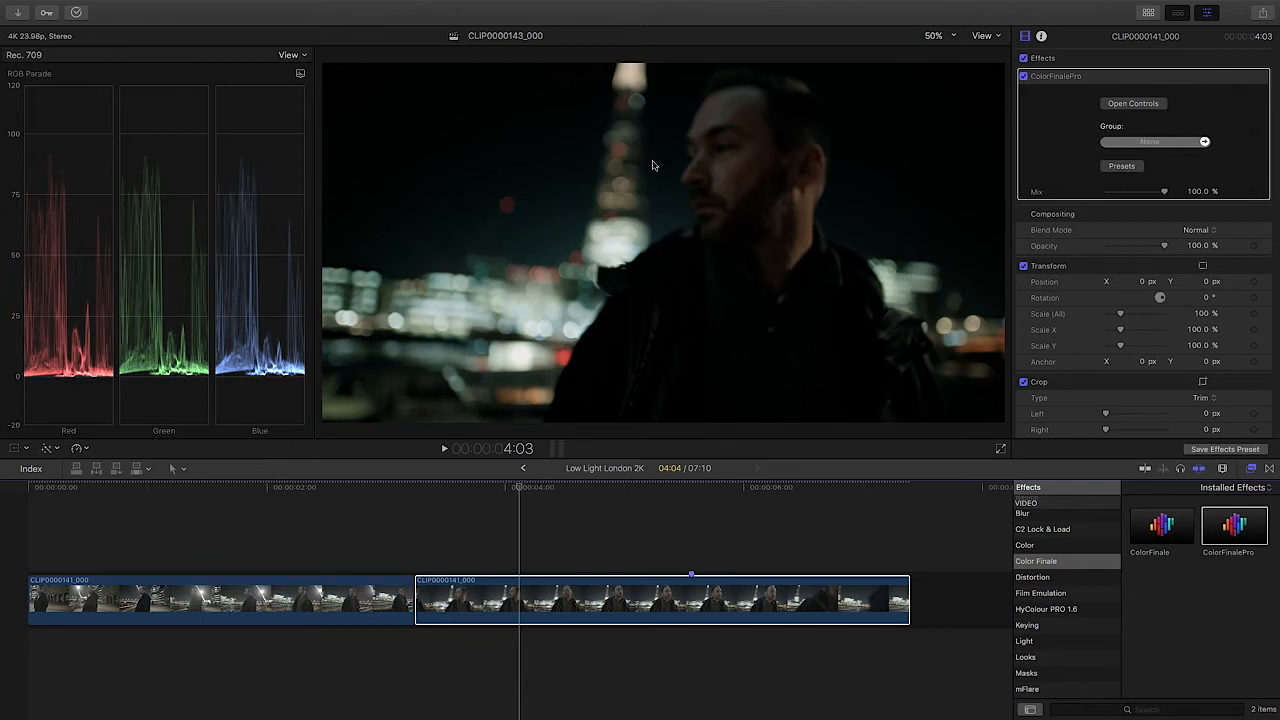
pyautogui.click(697, 492)
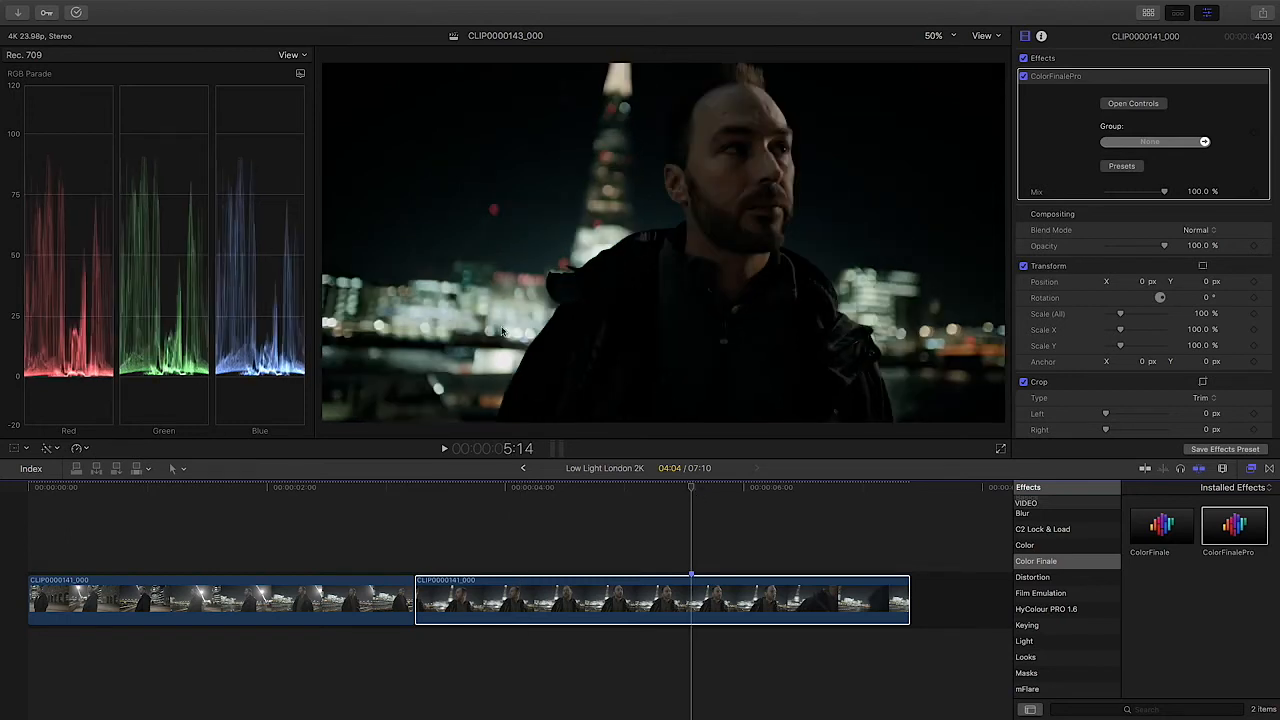
pyautogui.moveTo(815, 492); pyautogui.dragTo(622, 494)
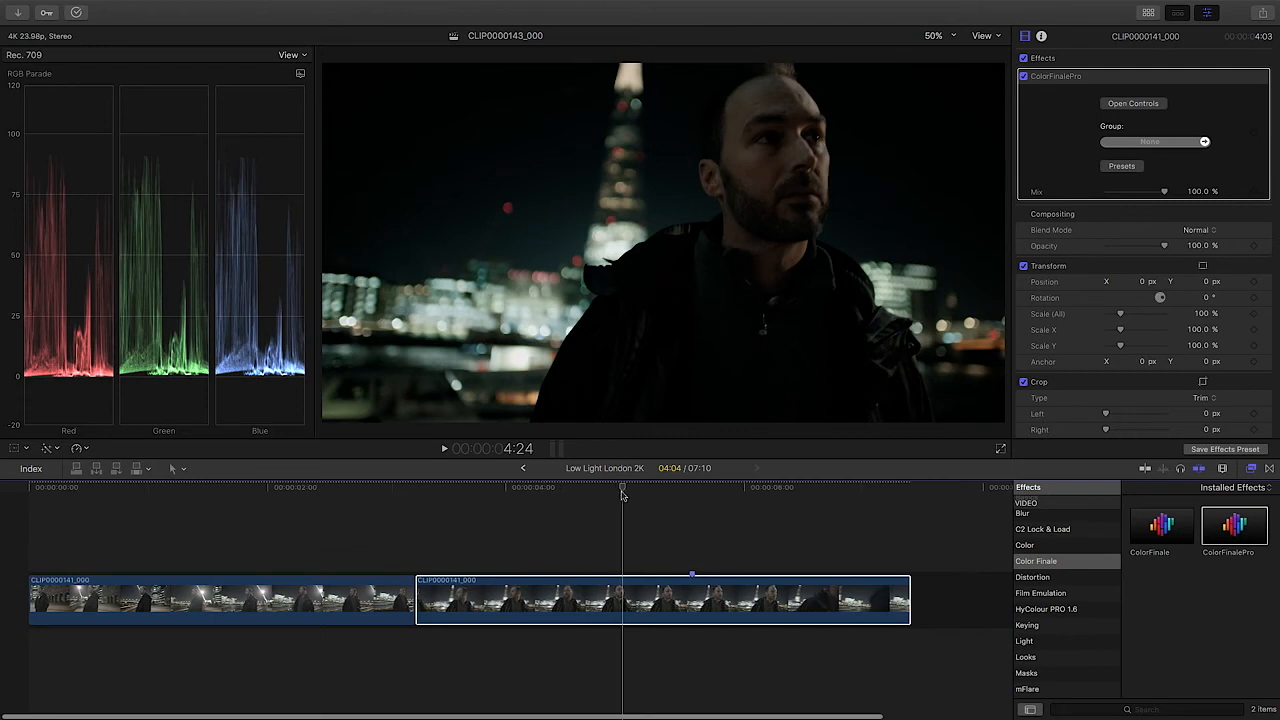
# Step: On the first clip, turn off the Color Wheels layer, check the upper two LUT Utility layers and close the grading window
pyautogui.click(319, 493)
pyautogui.click(318, 597)
pyautogui.click(1133, 103)
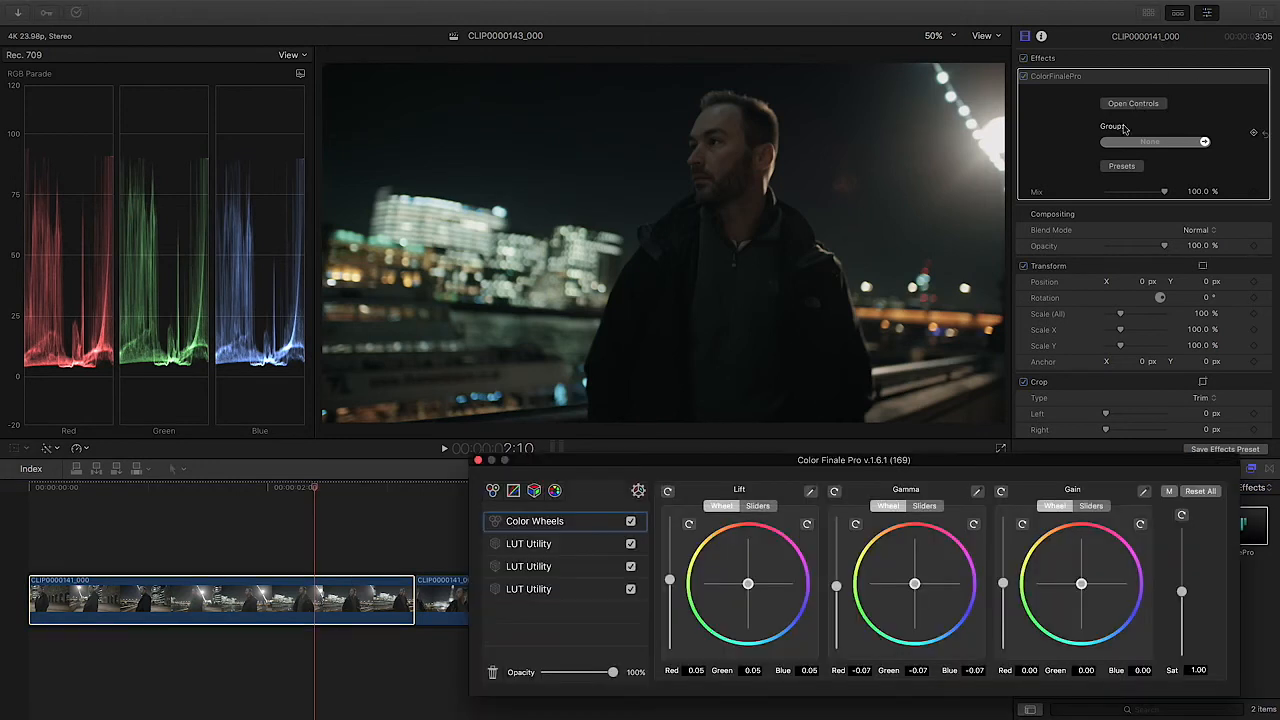
pyautogui.click(629, 522)
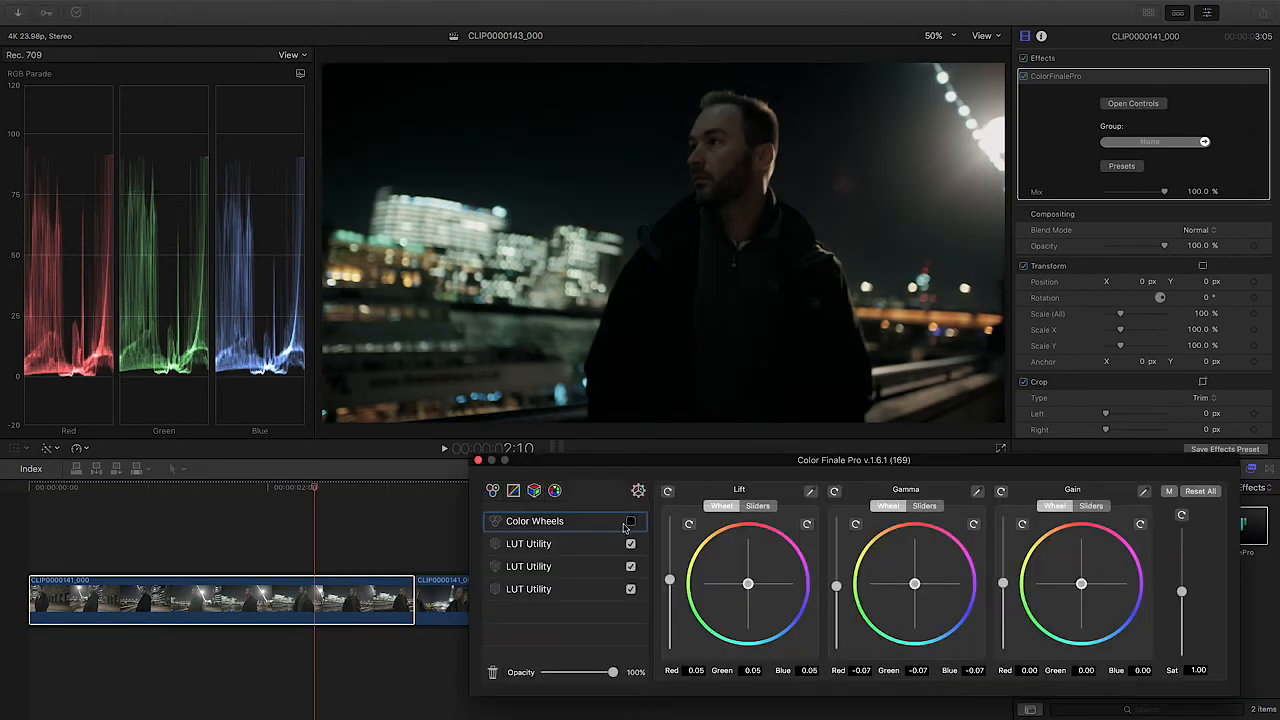
pyautogui.click(588, 548)
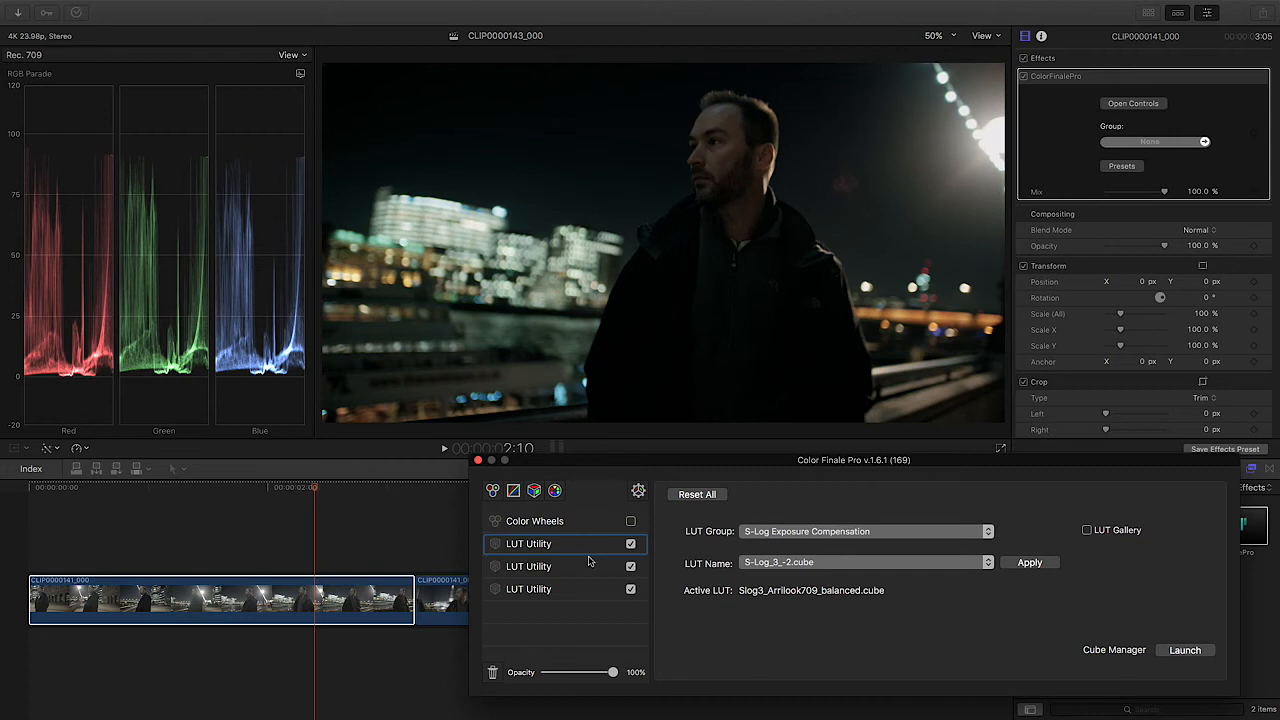
pyautogui.click(586, 567)
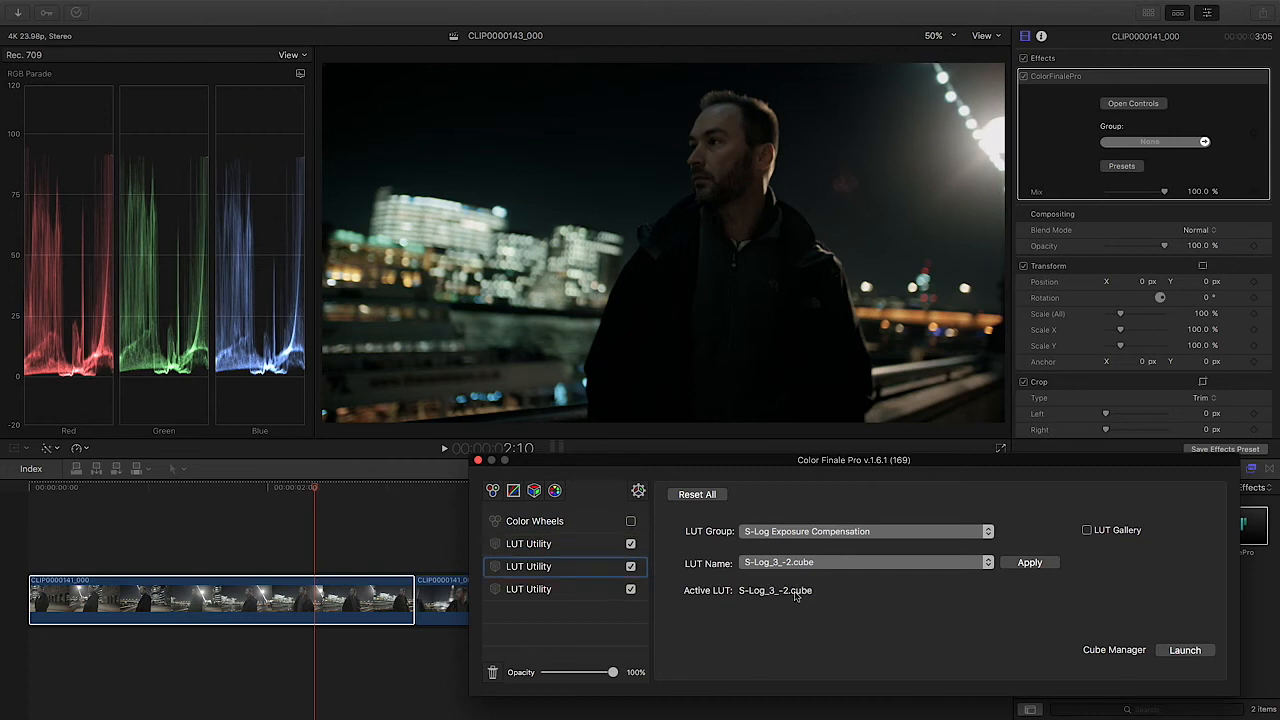
pyautogui.click(477, 461)
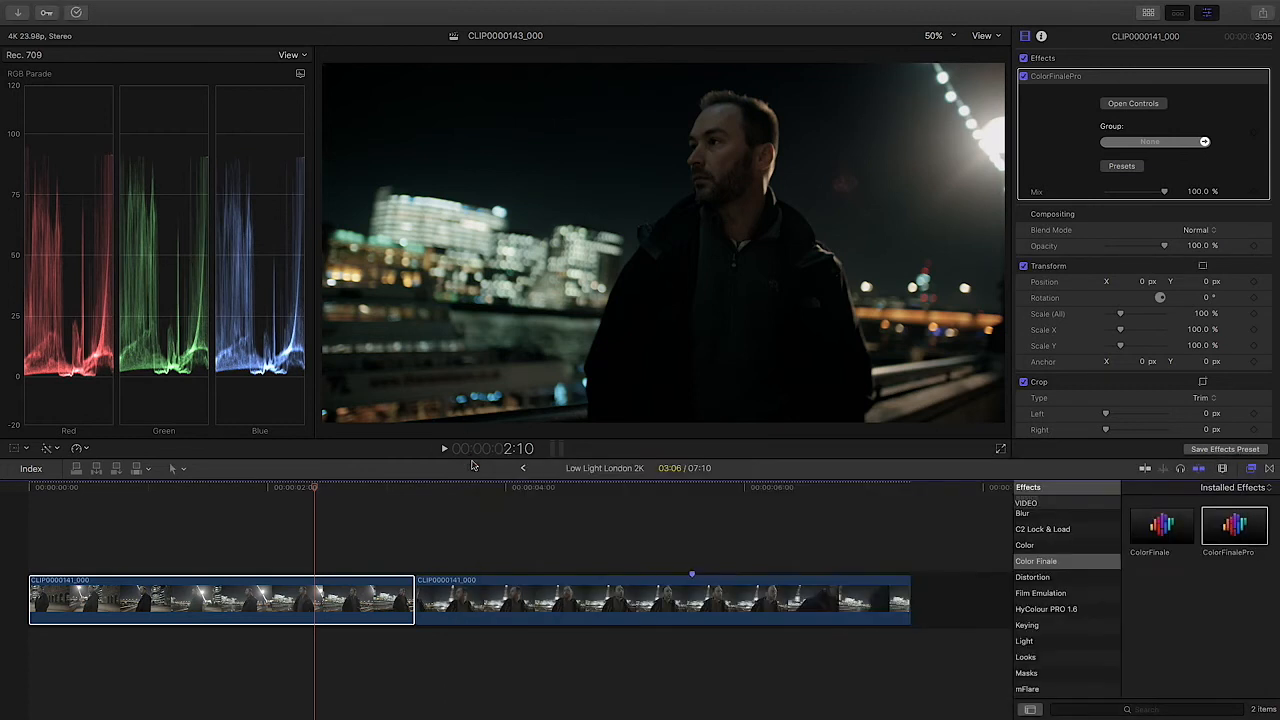
# Step: Play the timeline from the start and compare the two clips' grades around the cut
pyautogui.moveTo(244, 488); pyautogui.dragTo(18, 493)
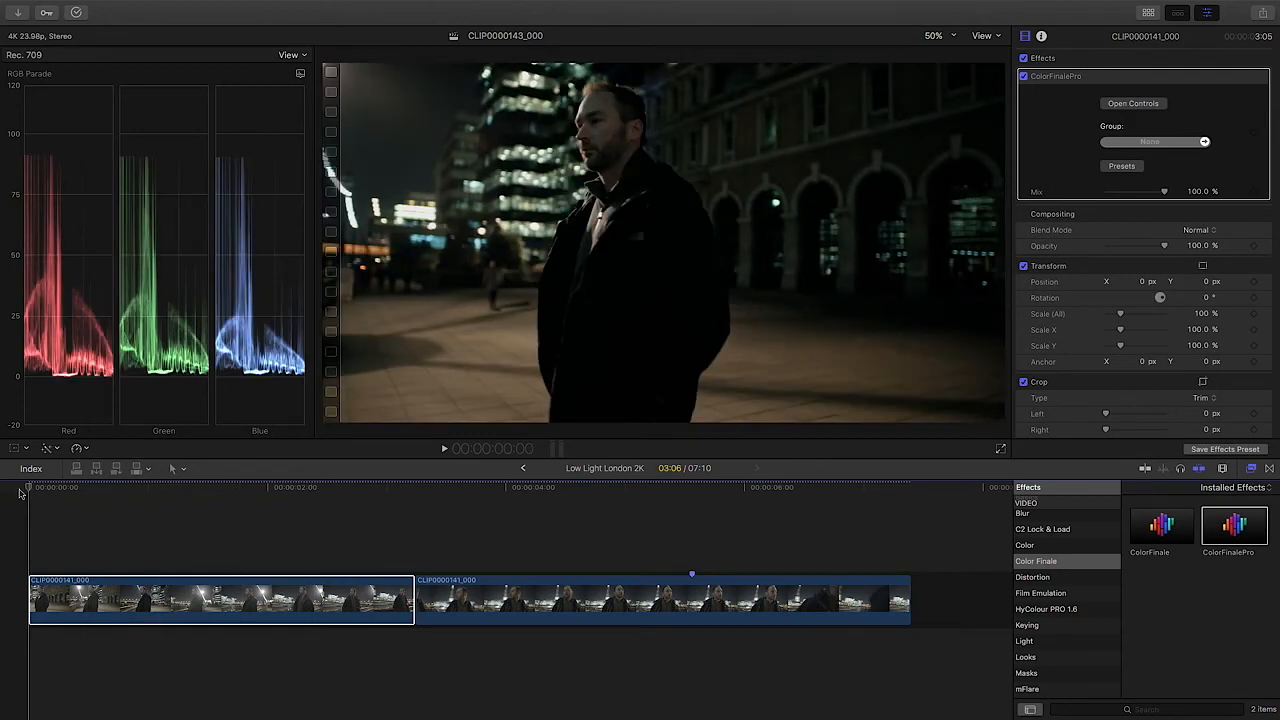
pyautogui.press('space')
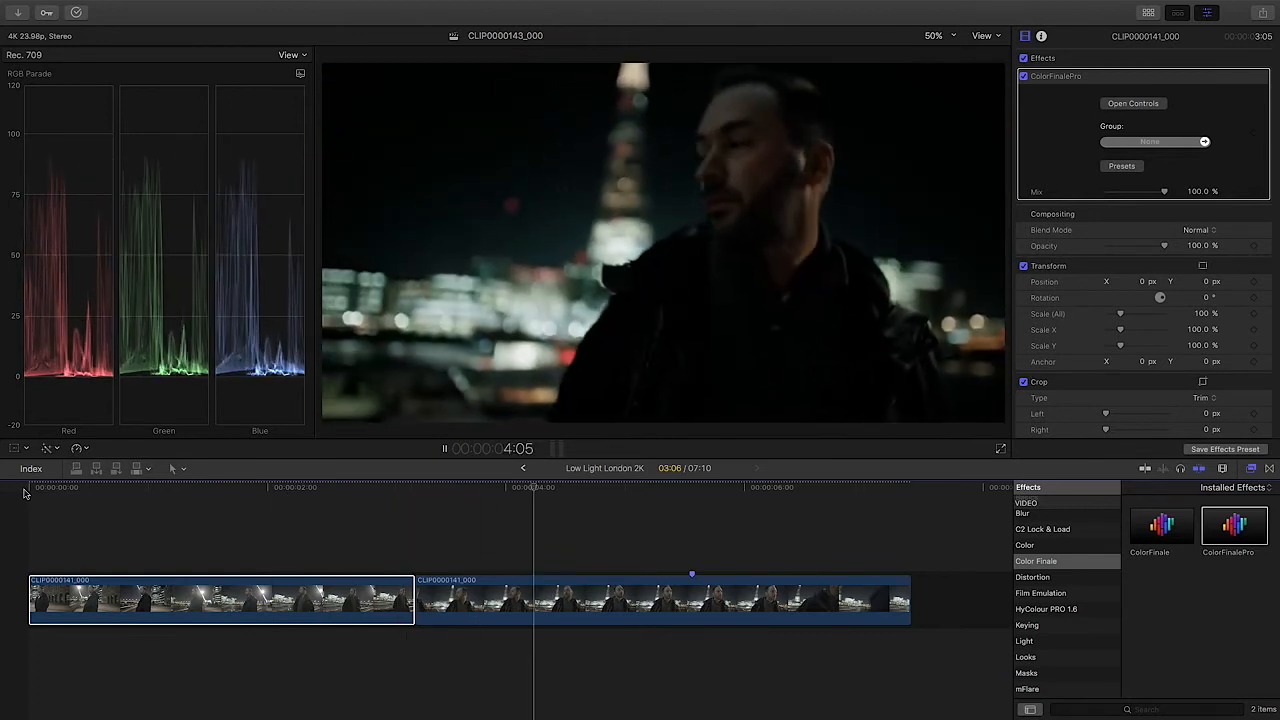
pyautogui.press('space')
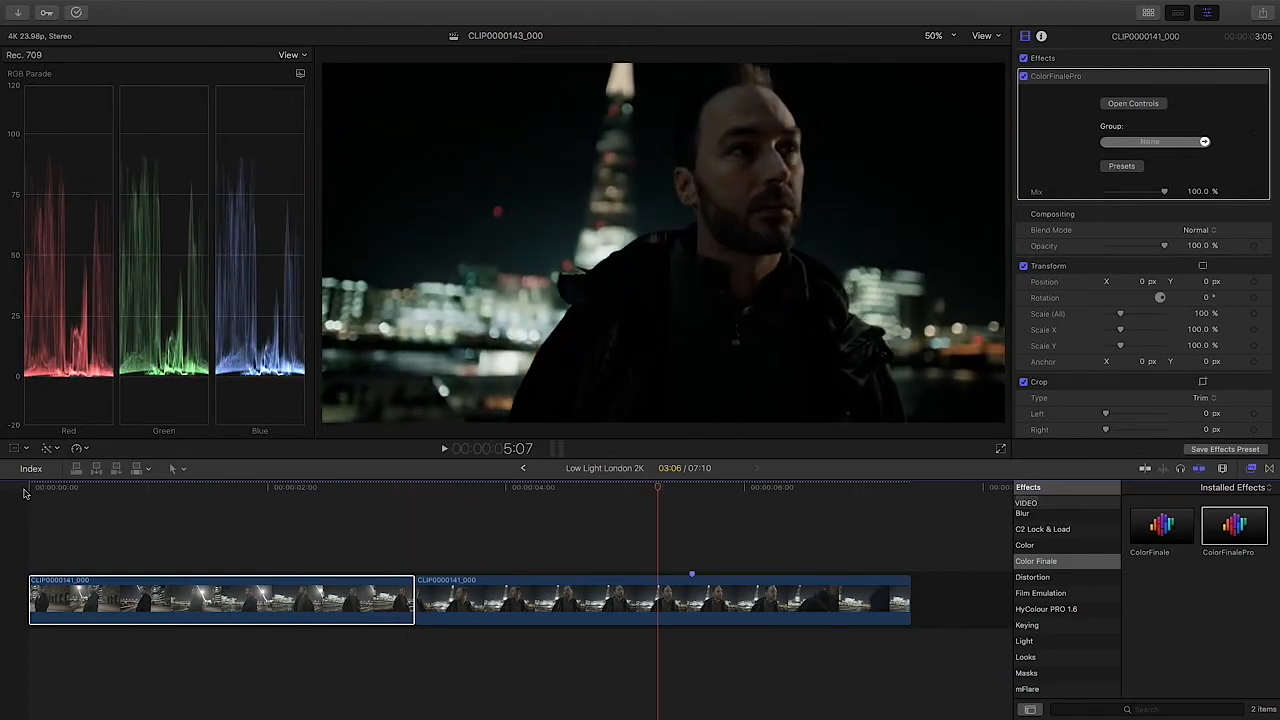
pyautogui.moveTo(395, 488); pyautogui.dragTo(351, 491)
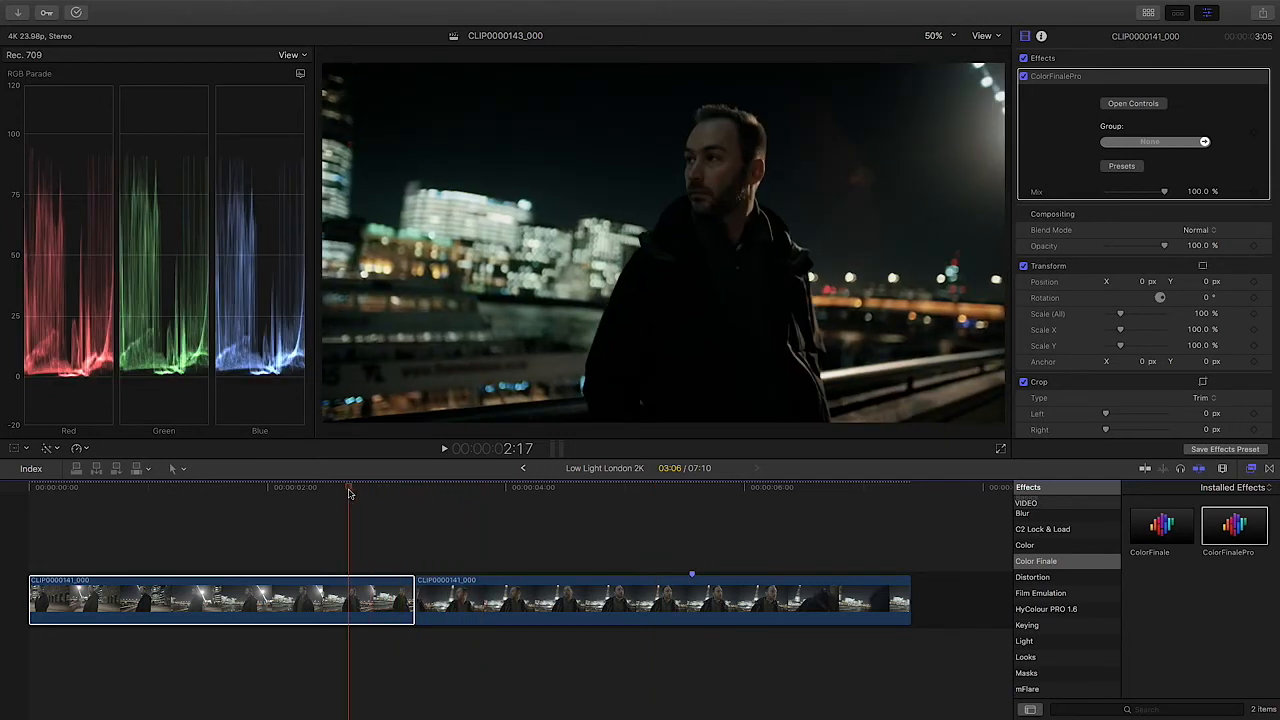
pyautogui.click(449, 494)
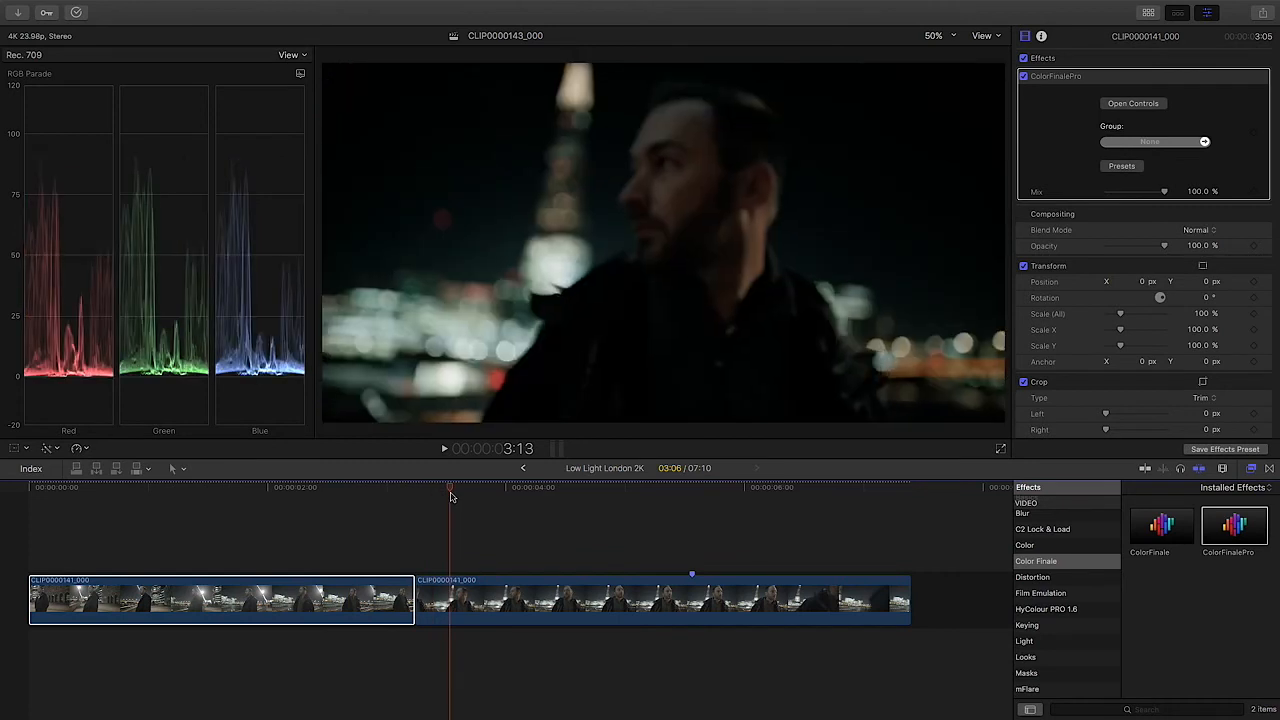
pyautogui.moveTo(450, 496); pyautogui.dragTo(385, 492)
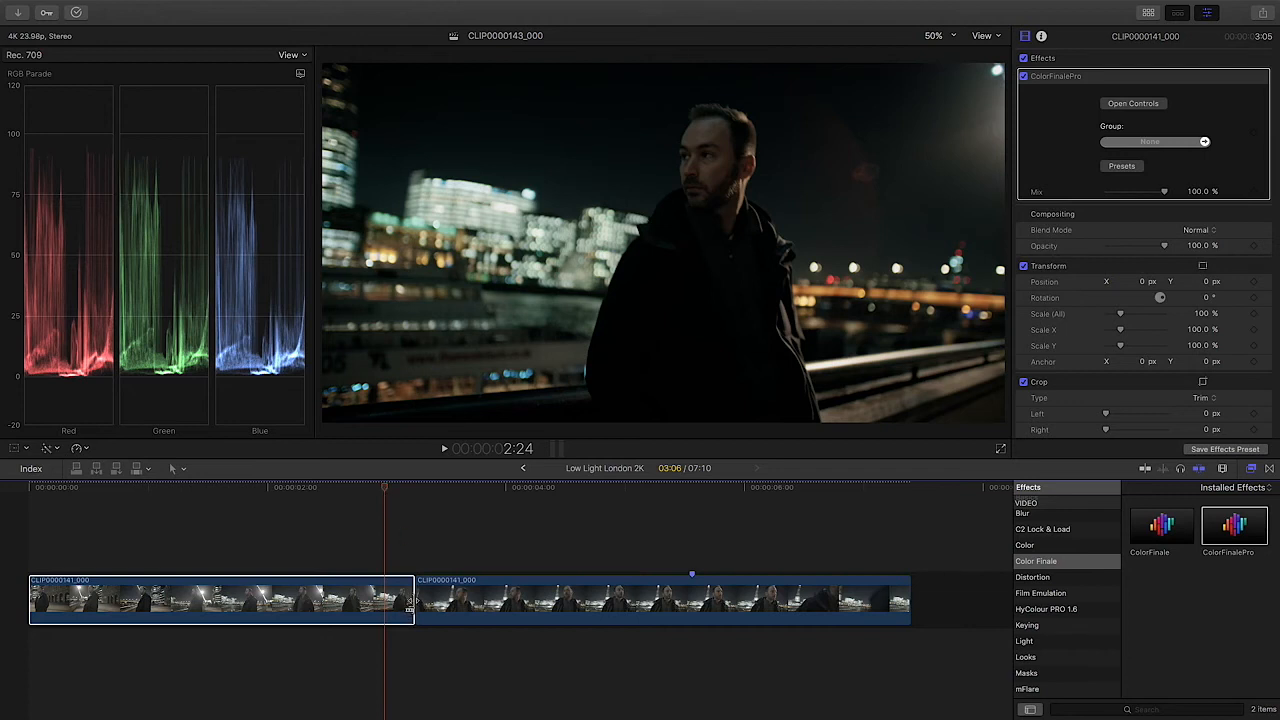
# Step: Extend the end of the first clip to a duration of 11:06, fit the timeline and review the lengthened edit from the start
pyautogui.moveTo(410, 600); pyautogui.dragTo(1148, 616)
pyautogui.hotkey('shift', 'z')
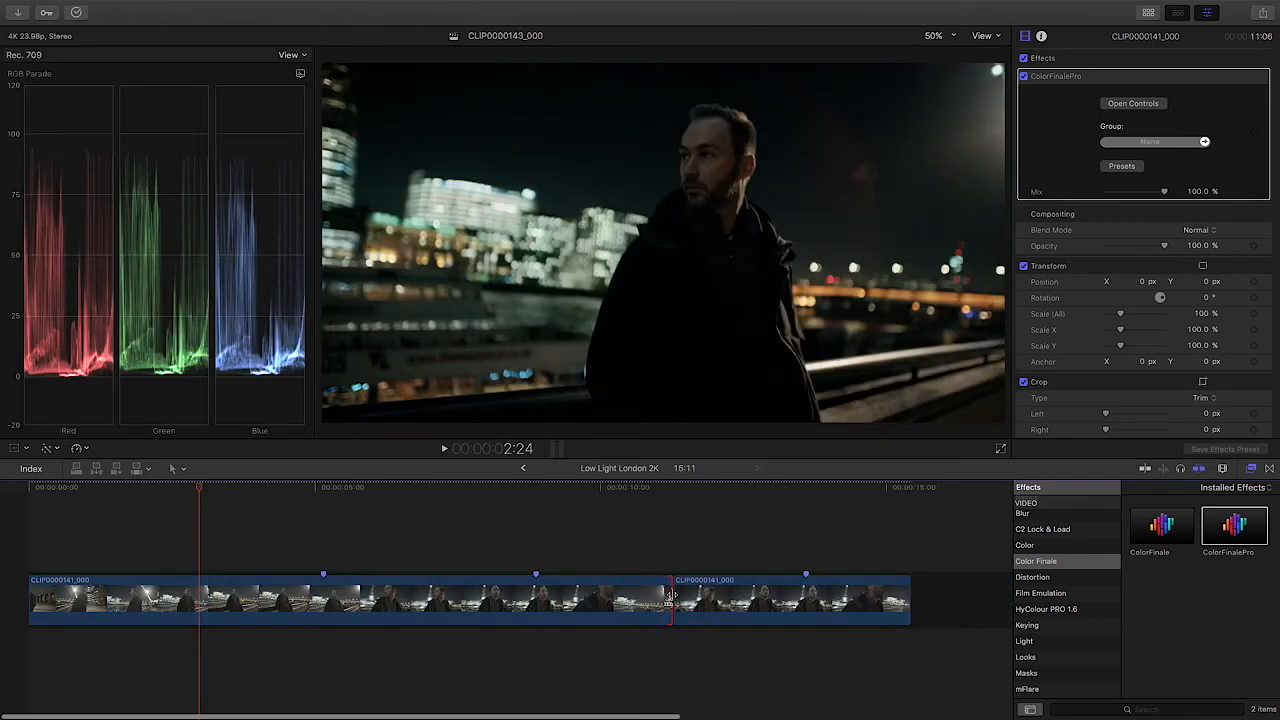
pyautogui.moveTo(133, 492); pyautogui.dragTo(10, 489)
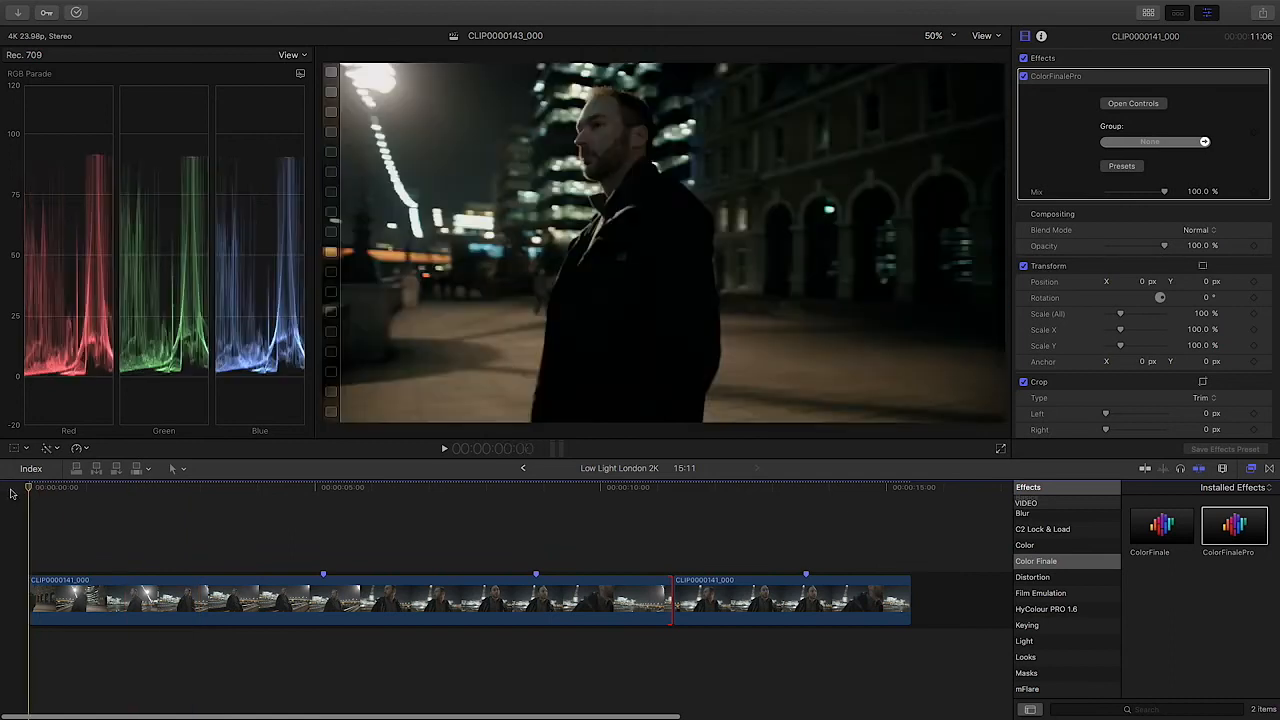
pyautogui.press('space')
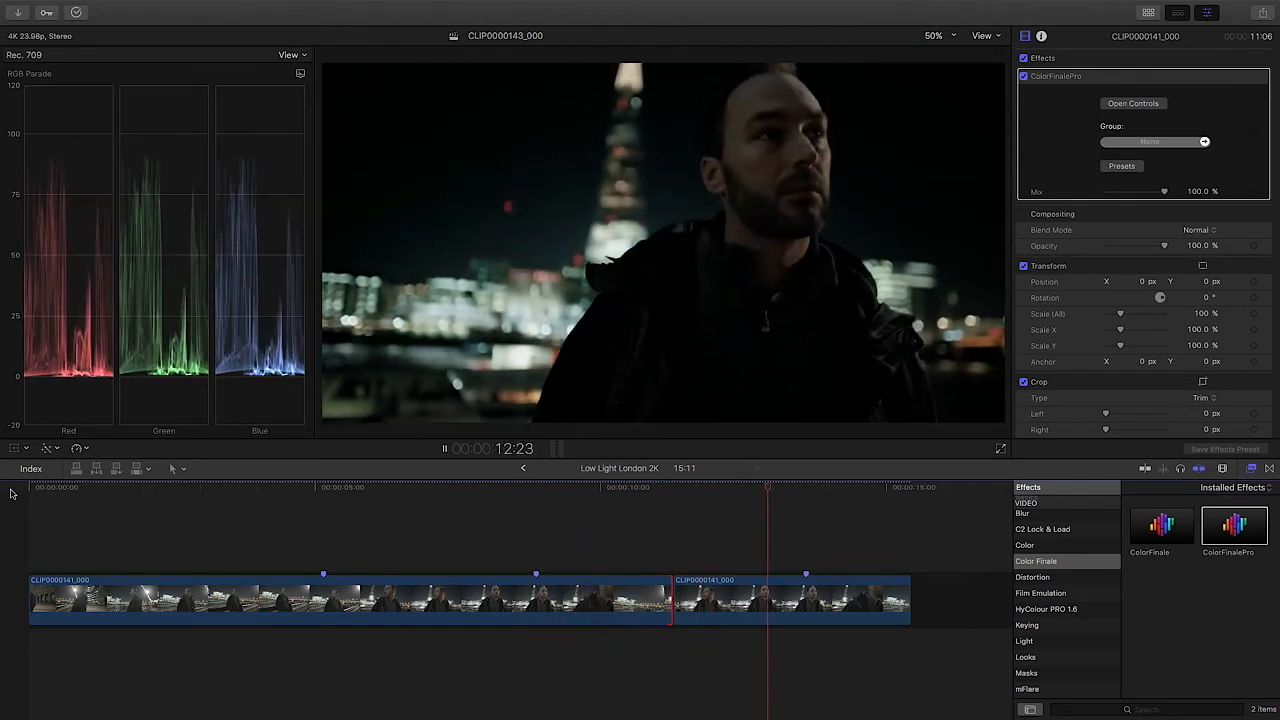
pyautogui.press('space')
pyautogui.moveTo(516, 490); pyautogui.dragTo(311, 493)
pyautogui.moveTo(304, 492); pyautogui.dragTo(519, 498)
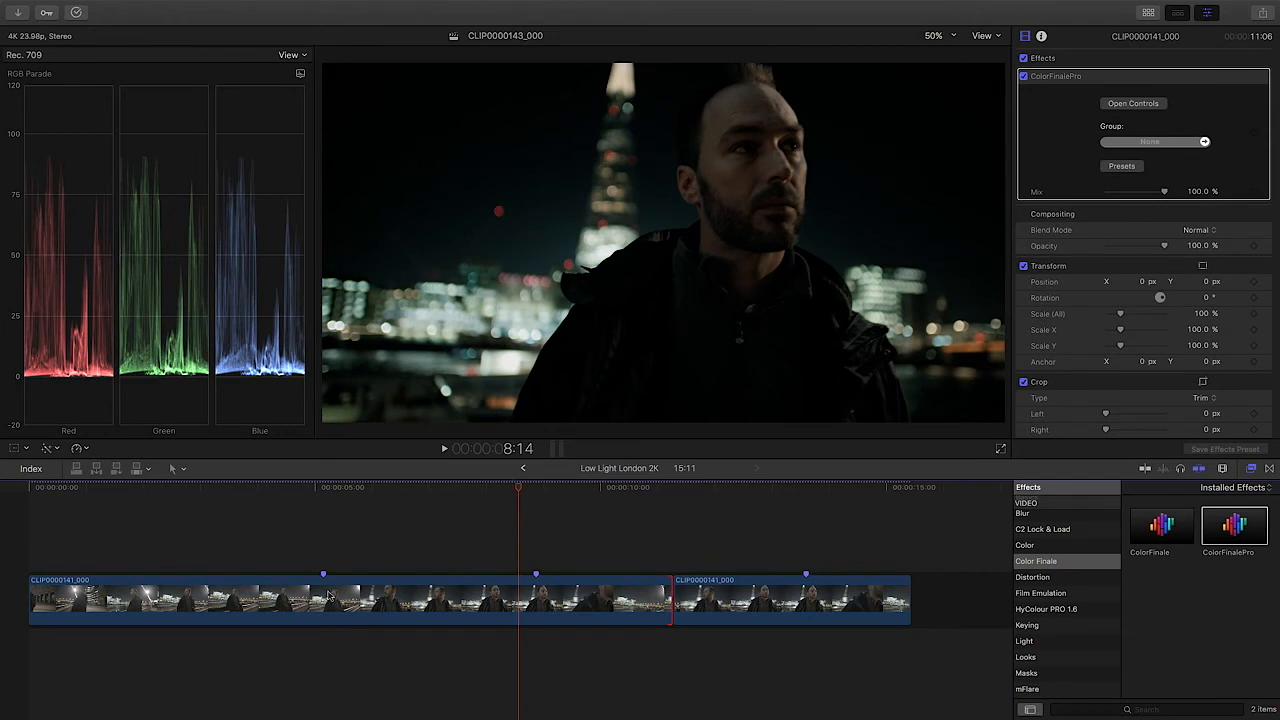
# Step: On the second clip, switch the middle LUT Utility layer to S-Log_3_-1.cube and apply it
pyautogui.click(770, 493)
pyautogui.click(772, 604)
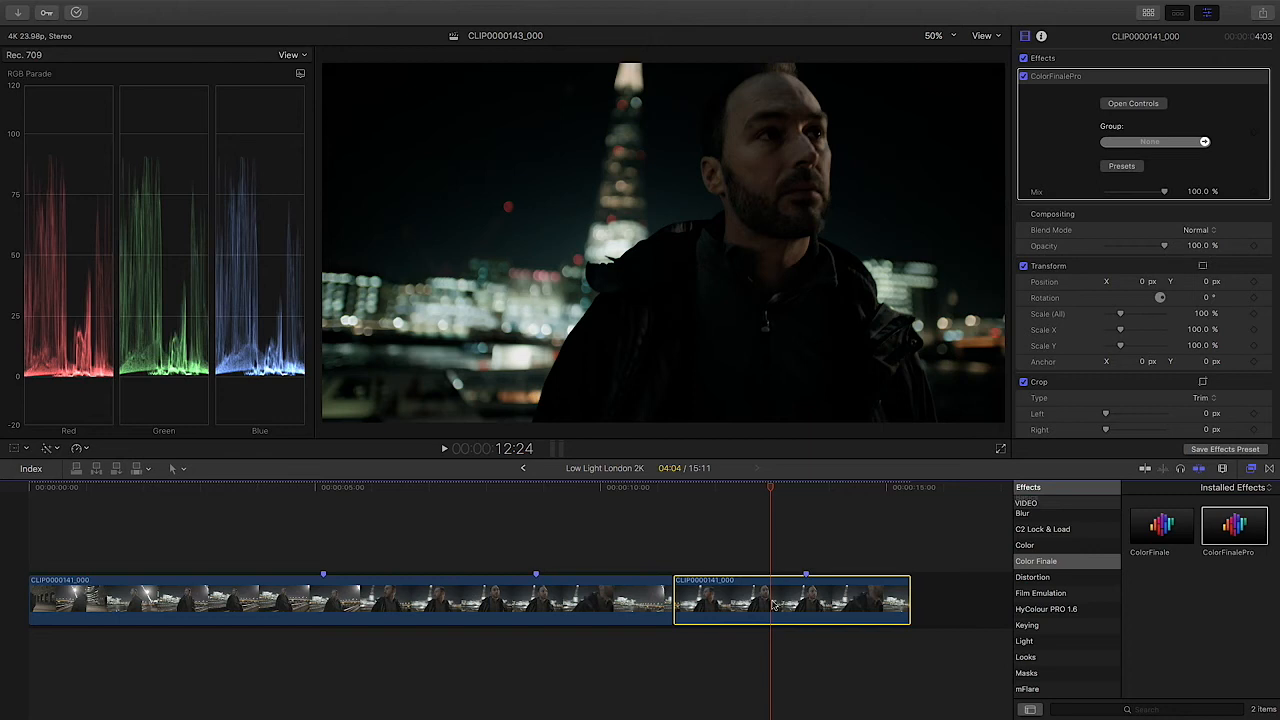
pyautogui.click(1133, 103)
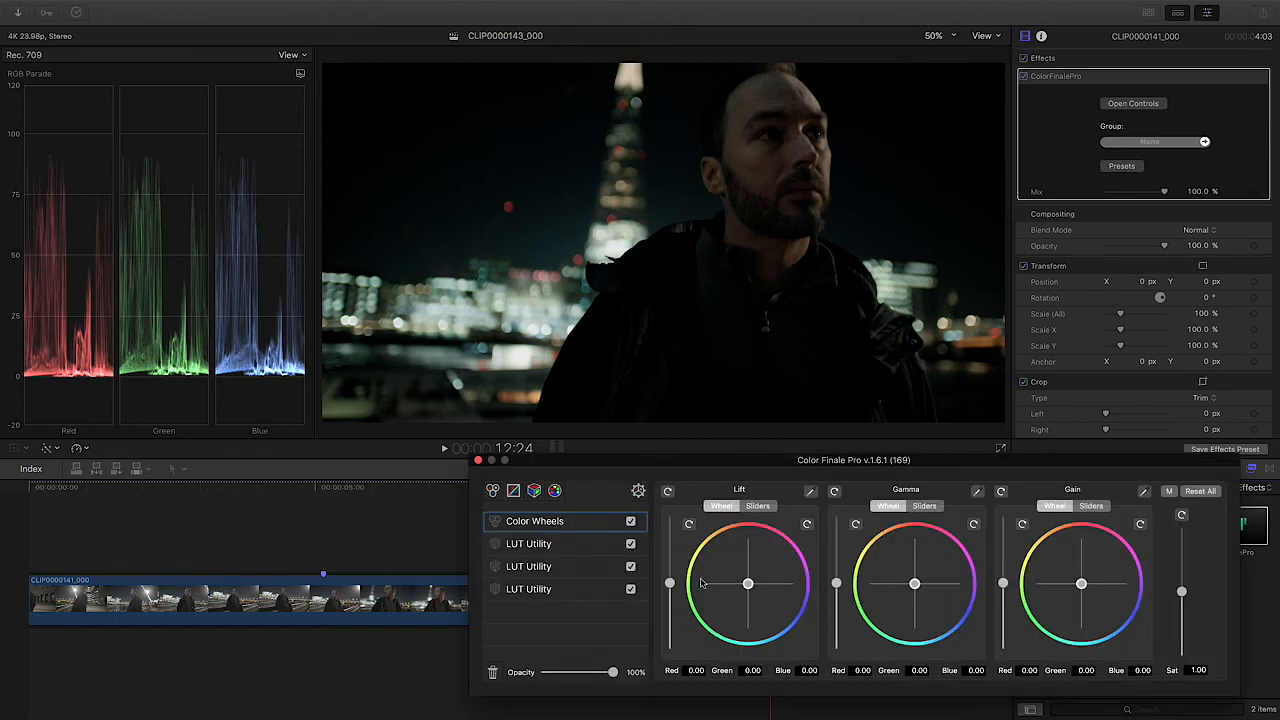
pyautogui.click(573, 567)
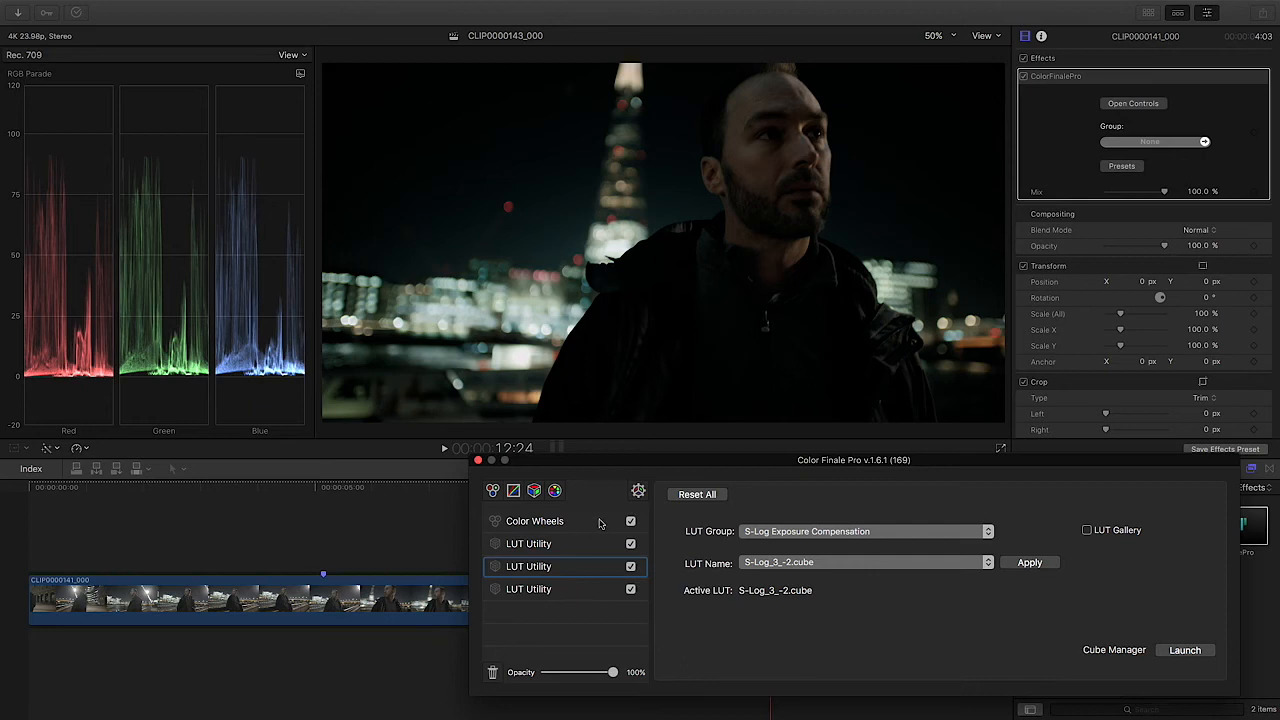
pyautogui.click(867, 562)
pyautogui.click(866, 569)
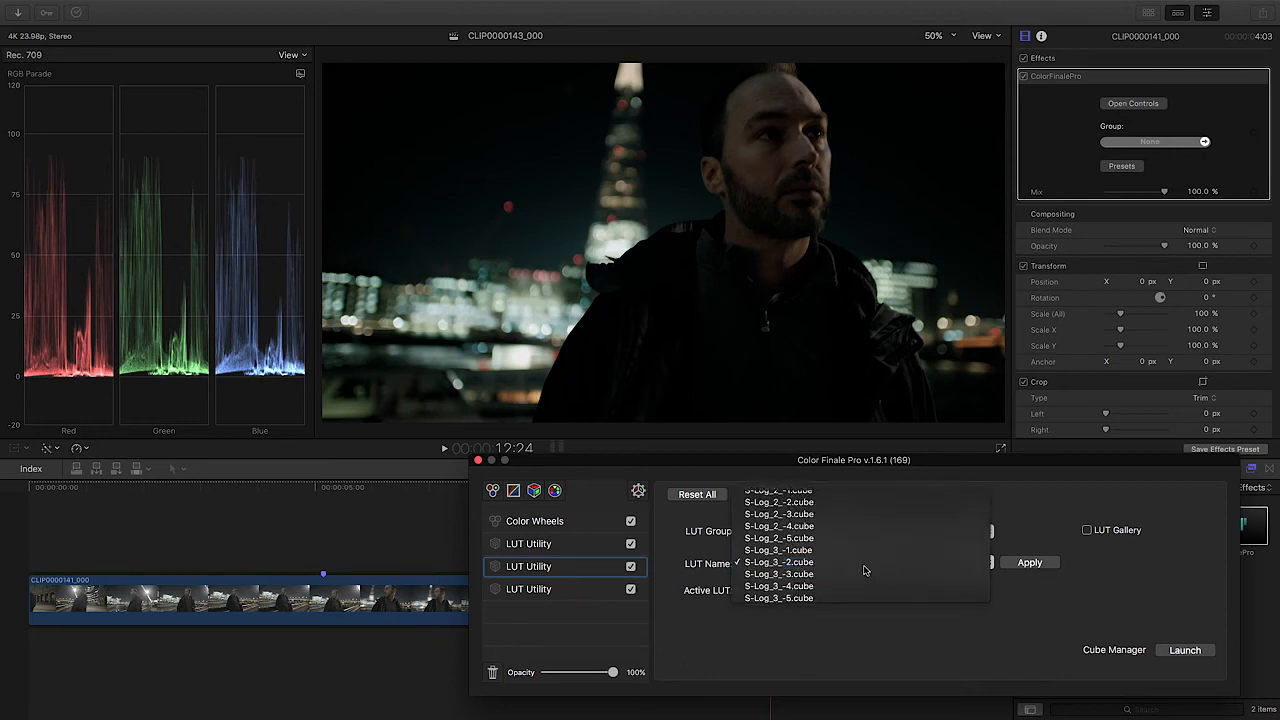
pyautogui.click(567, 595)
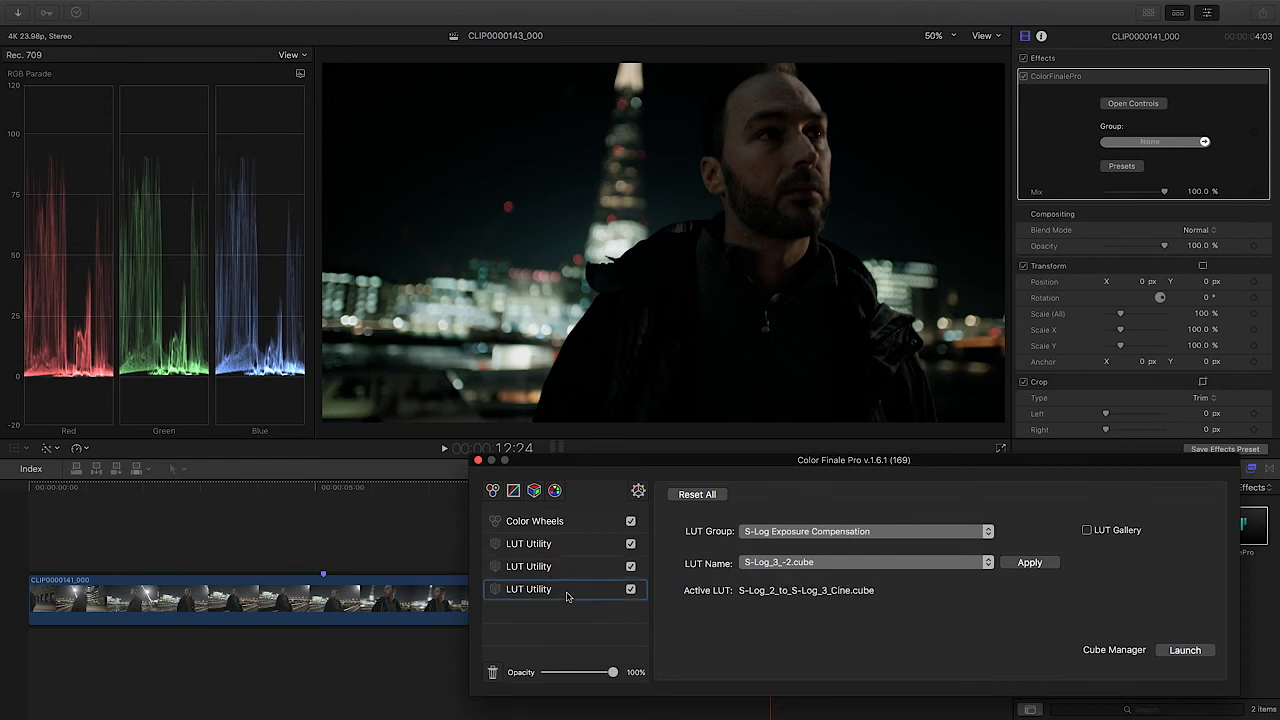
pyautogui.click(580, 570)
pyautogui.click(826, 566)
pyautogui.click(826, 551)
pyautogui.click(1024, 564)
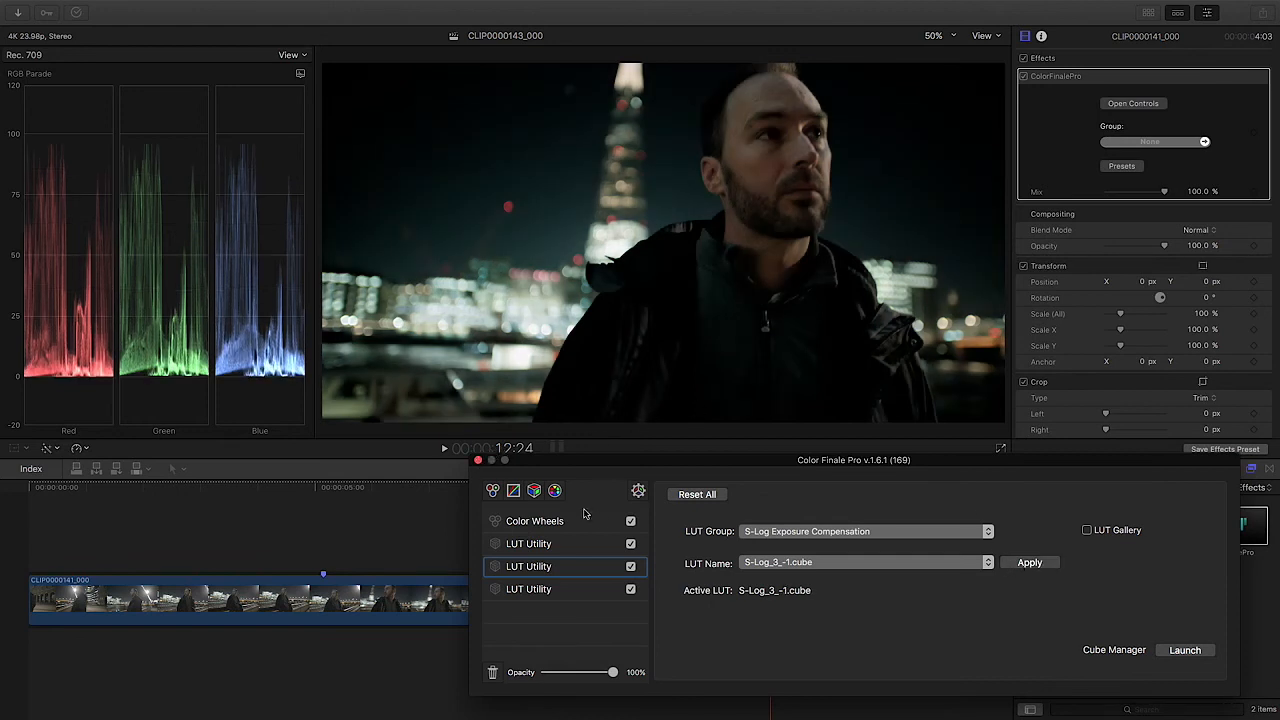
# Step: Turn off the second clip's Color Wheels layer, close the grading window and check the grade on nearby frames
pyautogui.click(629, 522)
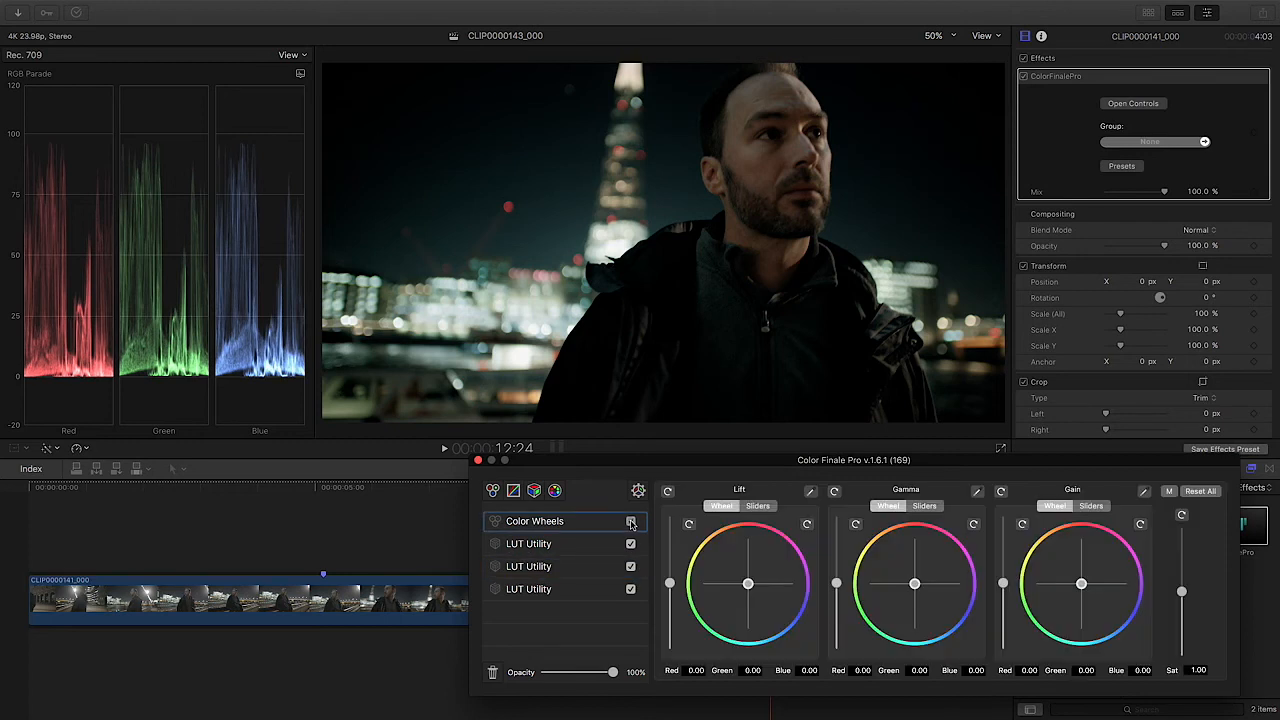
pyautogui.click(478, 460)
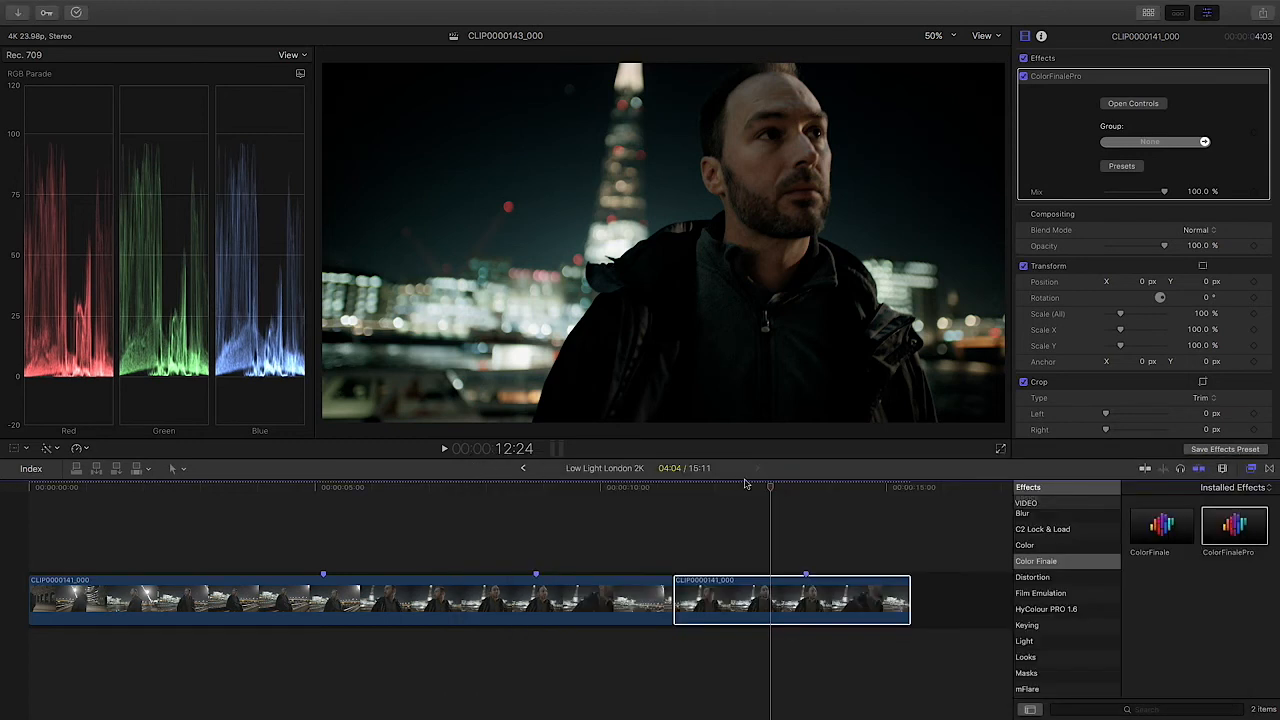
pyautogui.moveTo(770, 489); pyautogui.dragTo(778, 490)
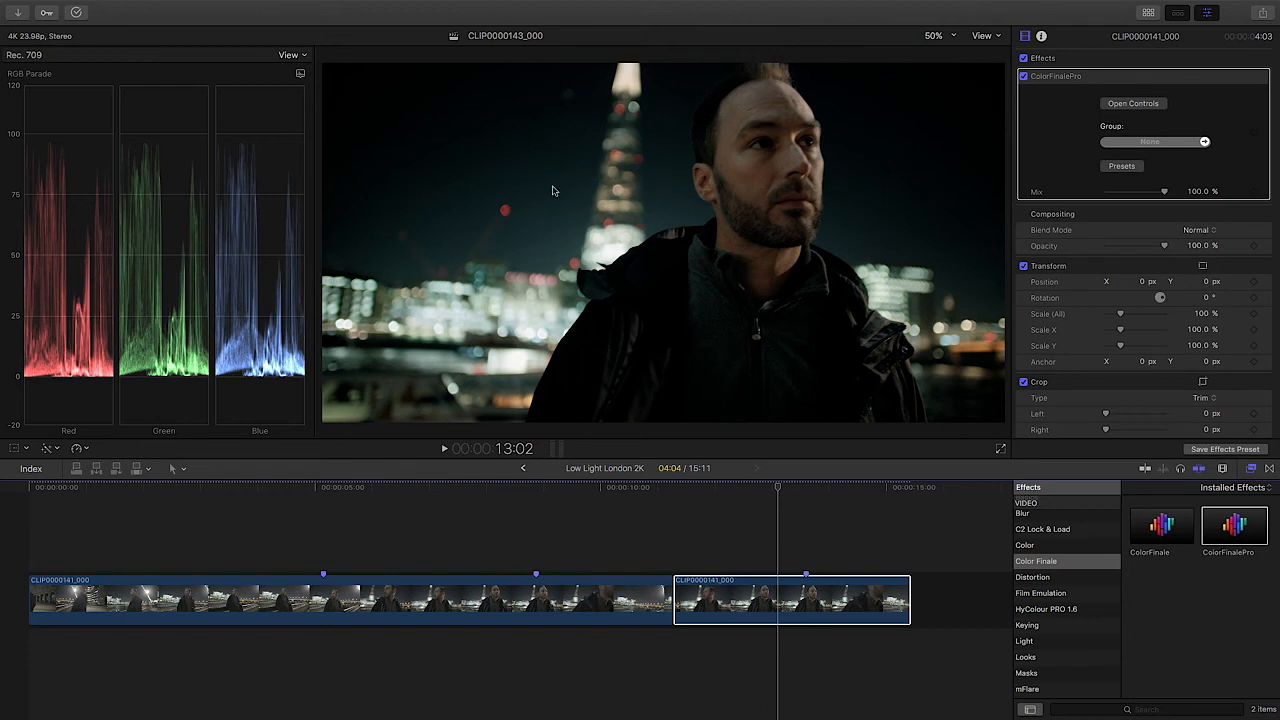
pyautogui.moveTo(750, 488); pyautogui.dragTo(804, 492)
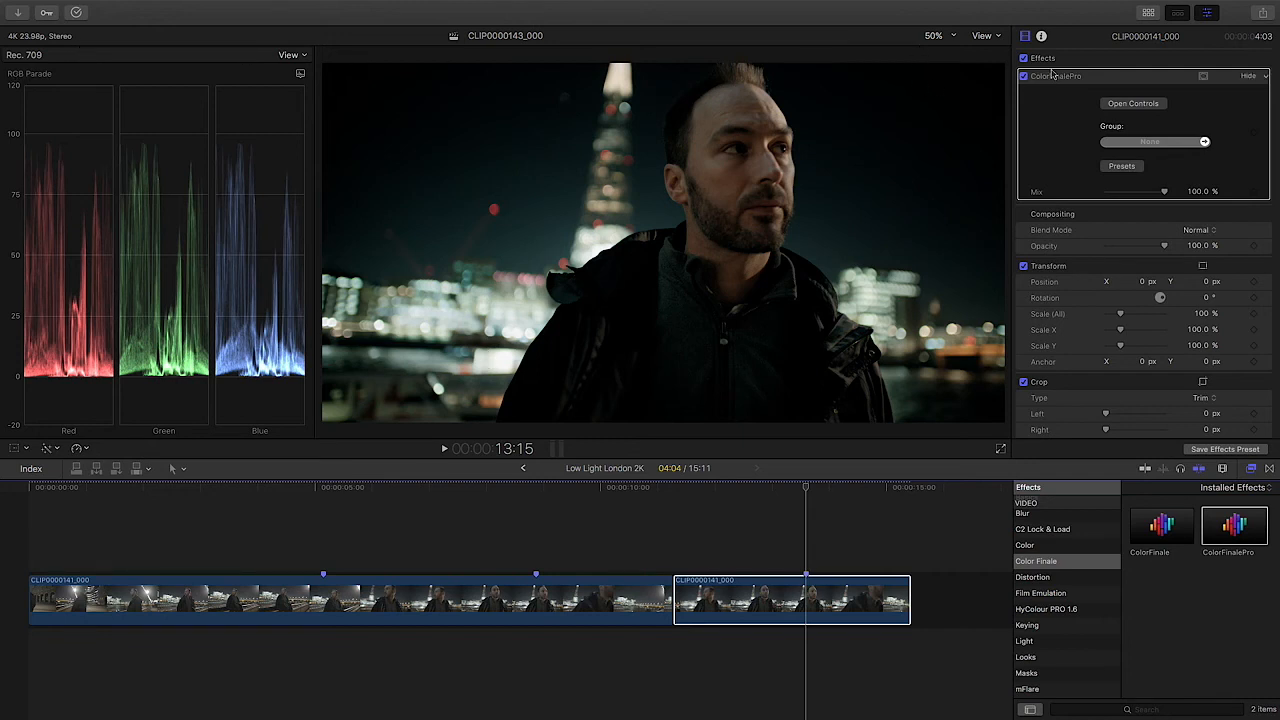
# Step: Show the media browser and select CLIP0000159_000 in the FS-Raw - Prores Low Light event
pyautogui.click(1148, 12)
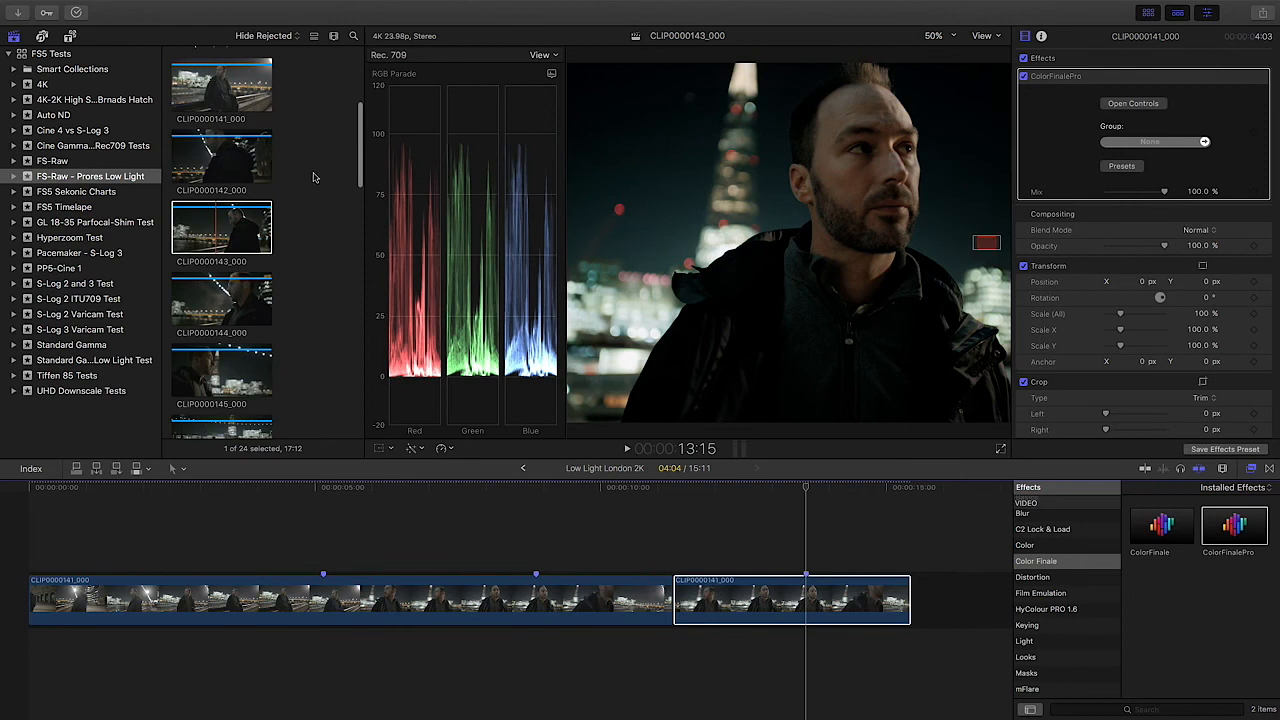
pyautogui.scroll(-2, 313, 177)
pyautogui.scroll(-10, 313, 177)
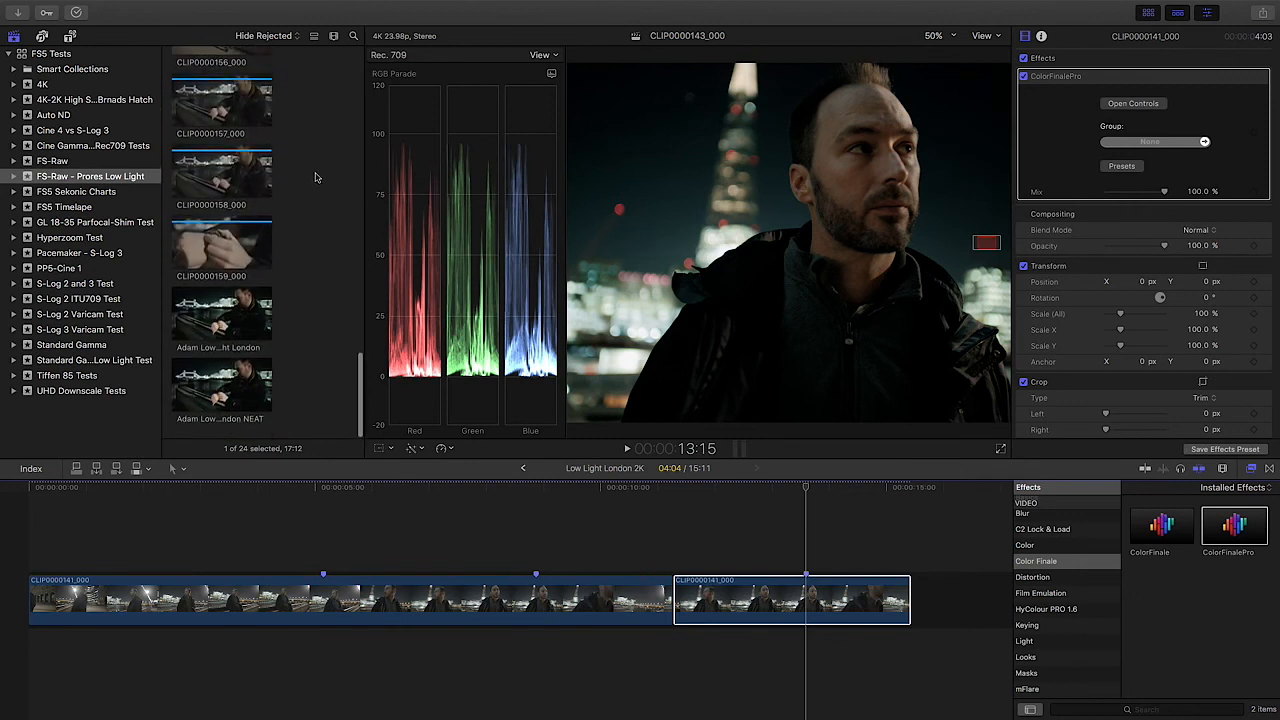
pyautogui.scroll(2, 320, 355)
pyautogui.click(230, 276)
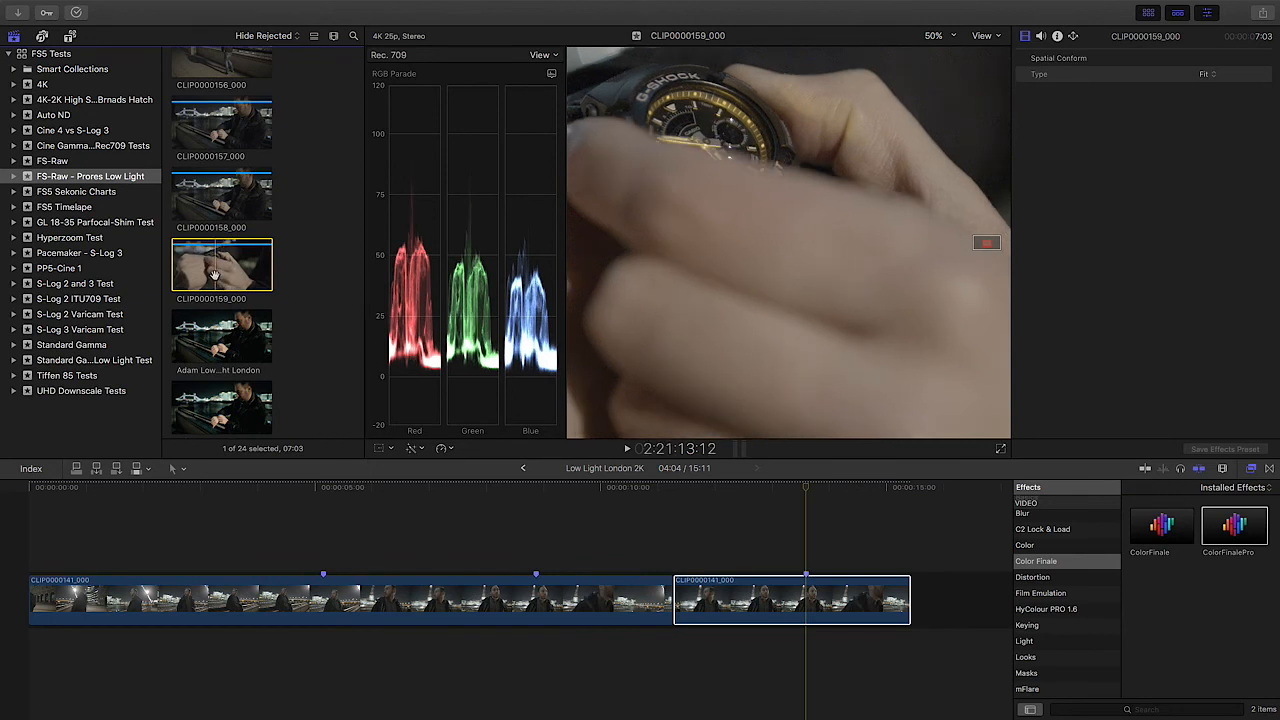
# Step: Append CLIP0000159_000 to the end of the timeline, hide the media browser and preview the new clip
pyautogui.press('e')
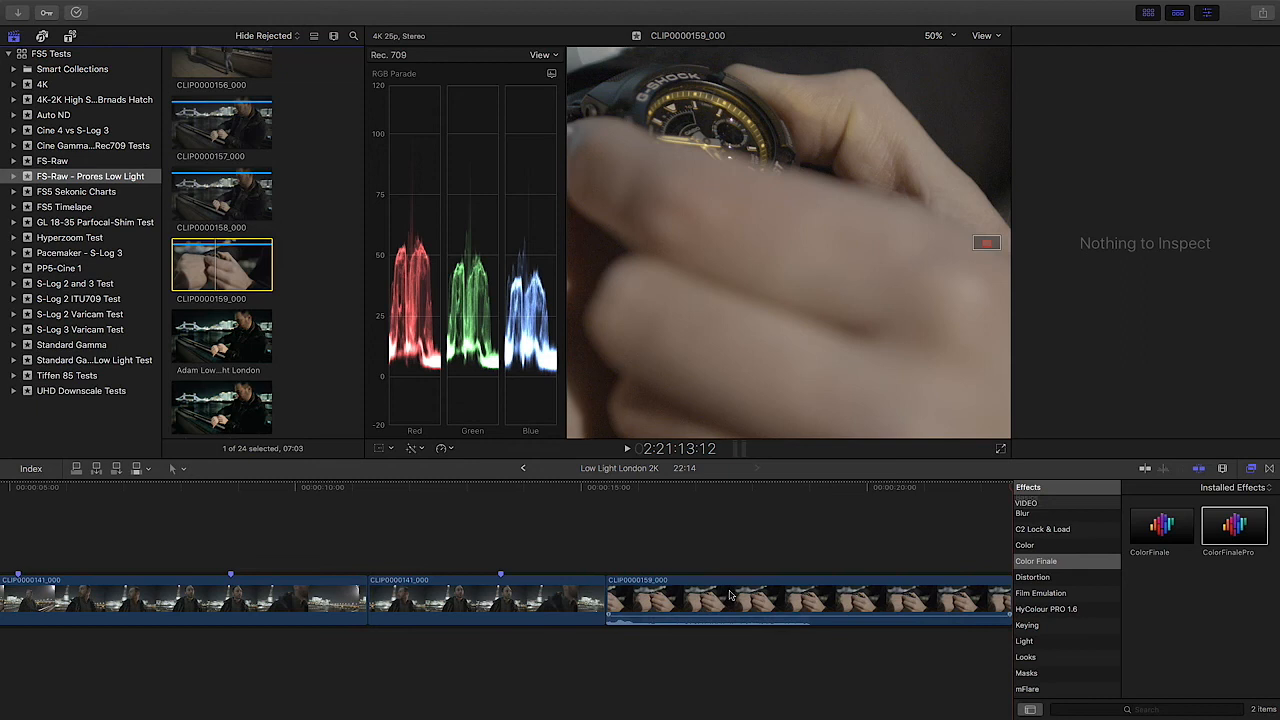
pyautogui.click(718, 490)
pyautogui.click(714, 592)
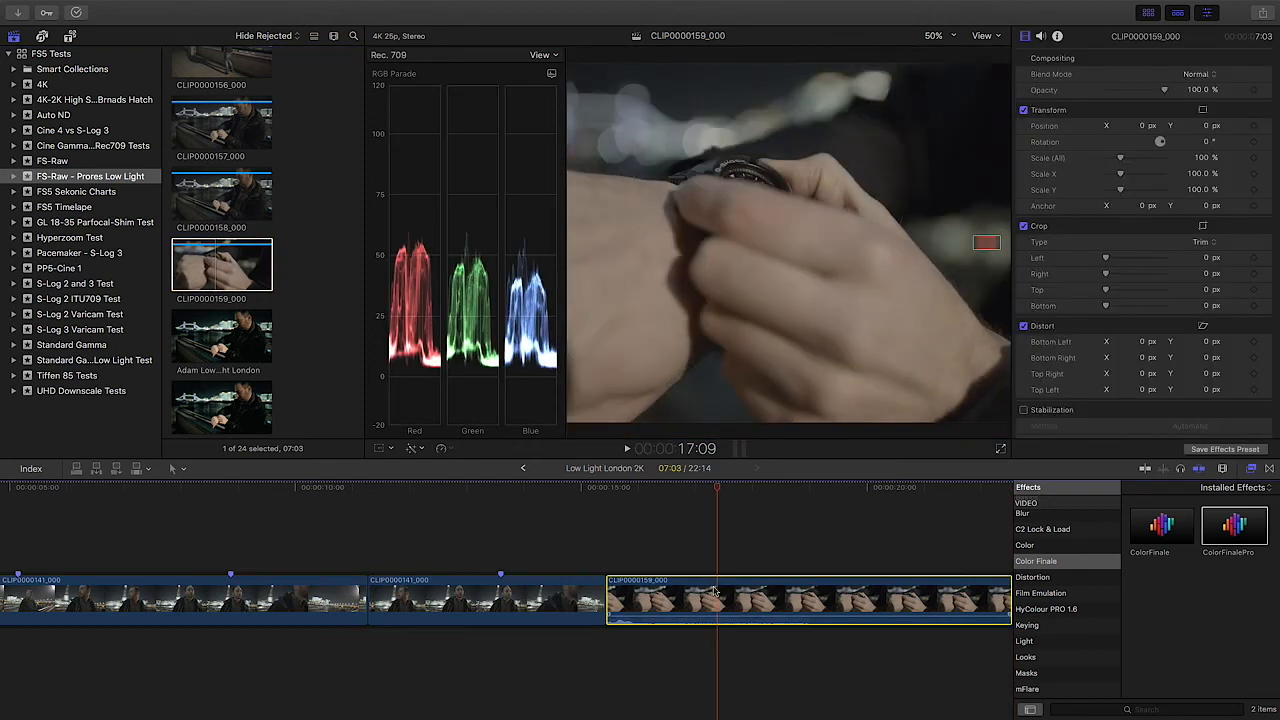
pyautogui.click(1148, 13)
pyautogui.press('super+minus')
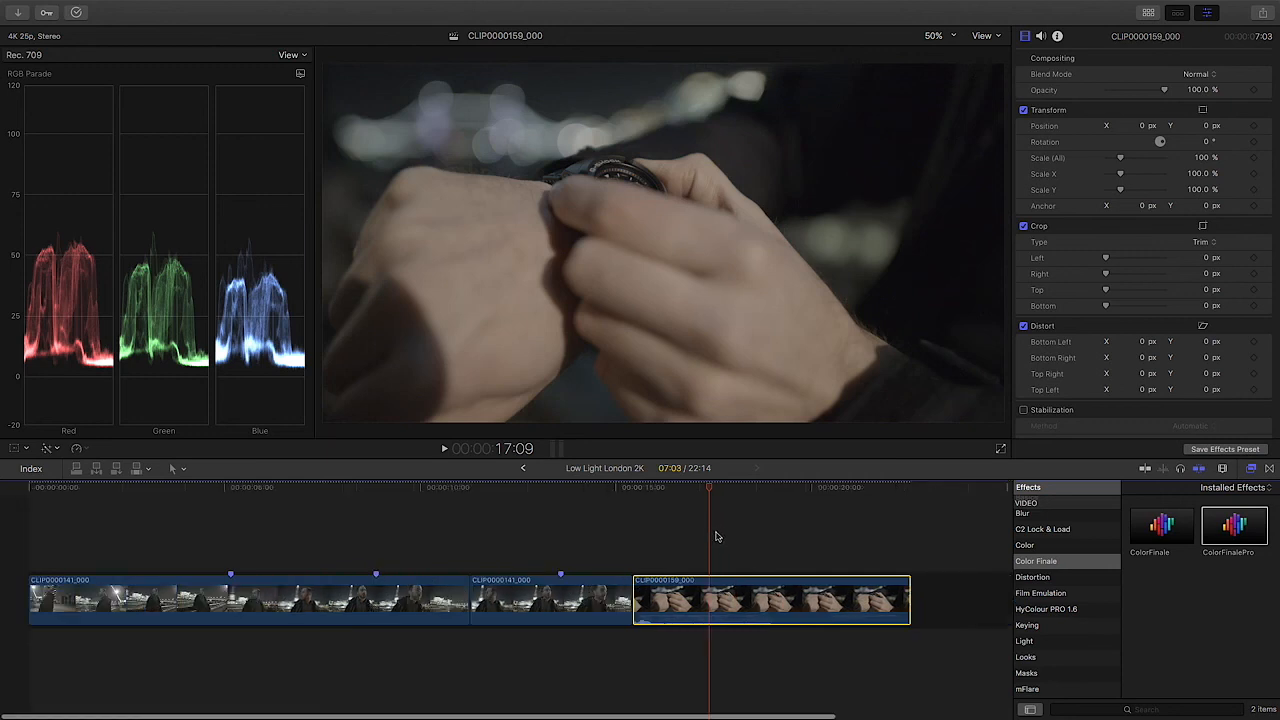
pyautogui.moveTo(703, 504); pyautogui.dragTo(817, 495)
# Step: Paste the second clip's ColorFinalePro effect onto the watch clip at the end of the timeline
pyautogui.click(363, 603)
pyautogui.click(586, 604)
pyautogui.click(776, 603)
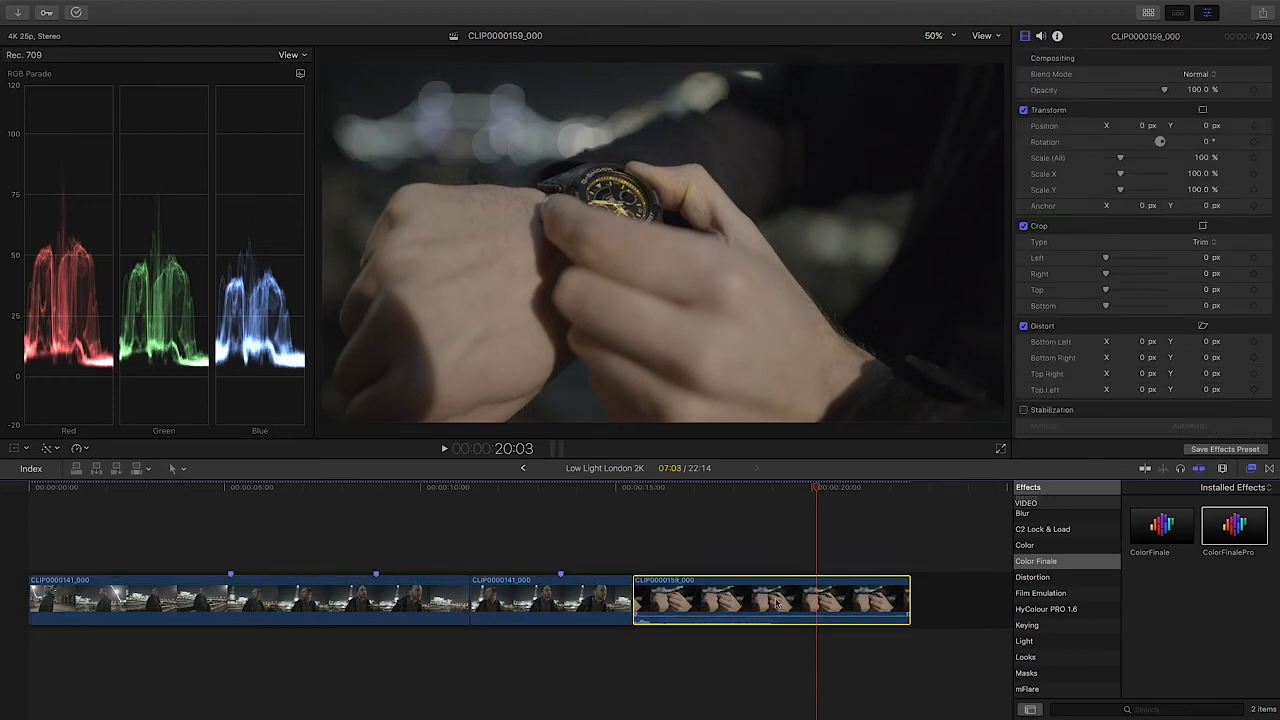
pyautogui.press('super+shift+v')
pyautogui.click(748, 421)
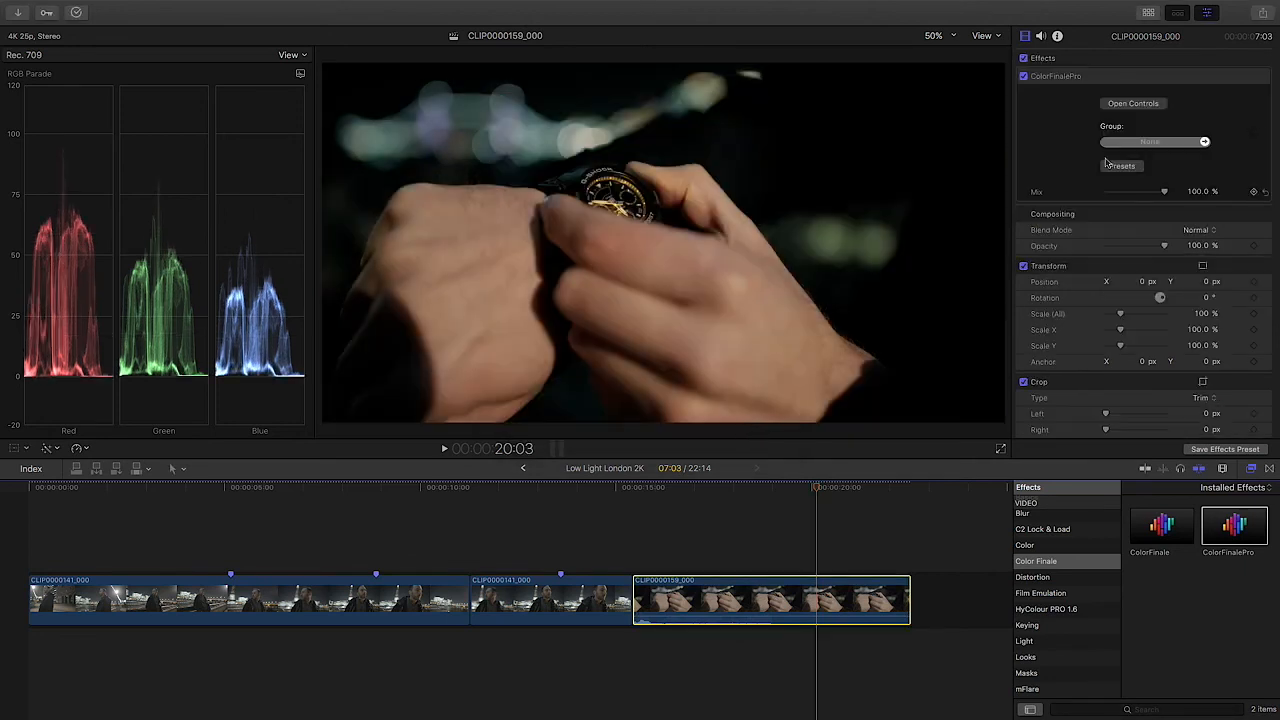
# Step: Open the watch clip's Color Finale Pro controls and keep S-Log_3_-1.cube selected on the middle LUT Utility layer
pyautogui.click(1138, 104)
pyautogui.click(567, 568)
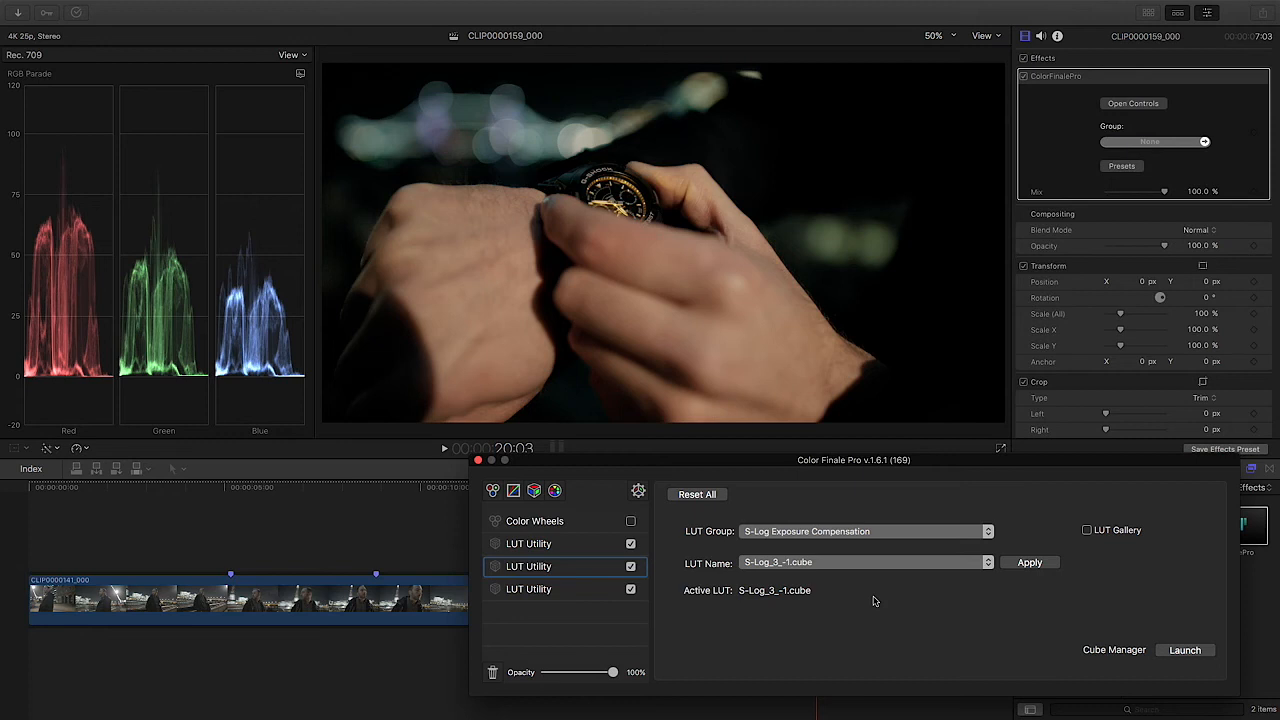
pyautogui.click(847, 565)
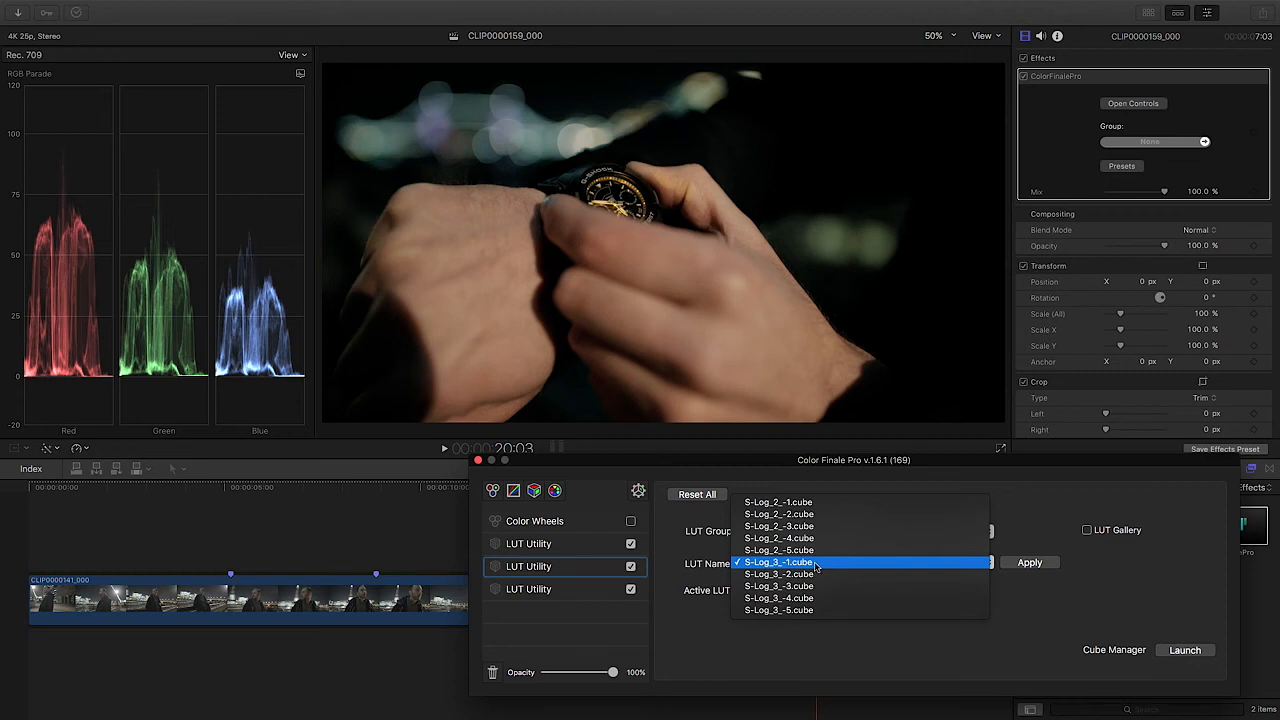
pyautogui.click(847, 565)
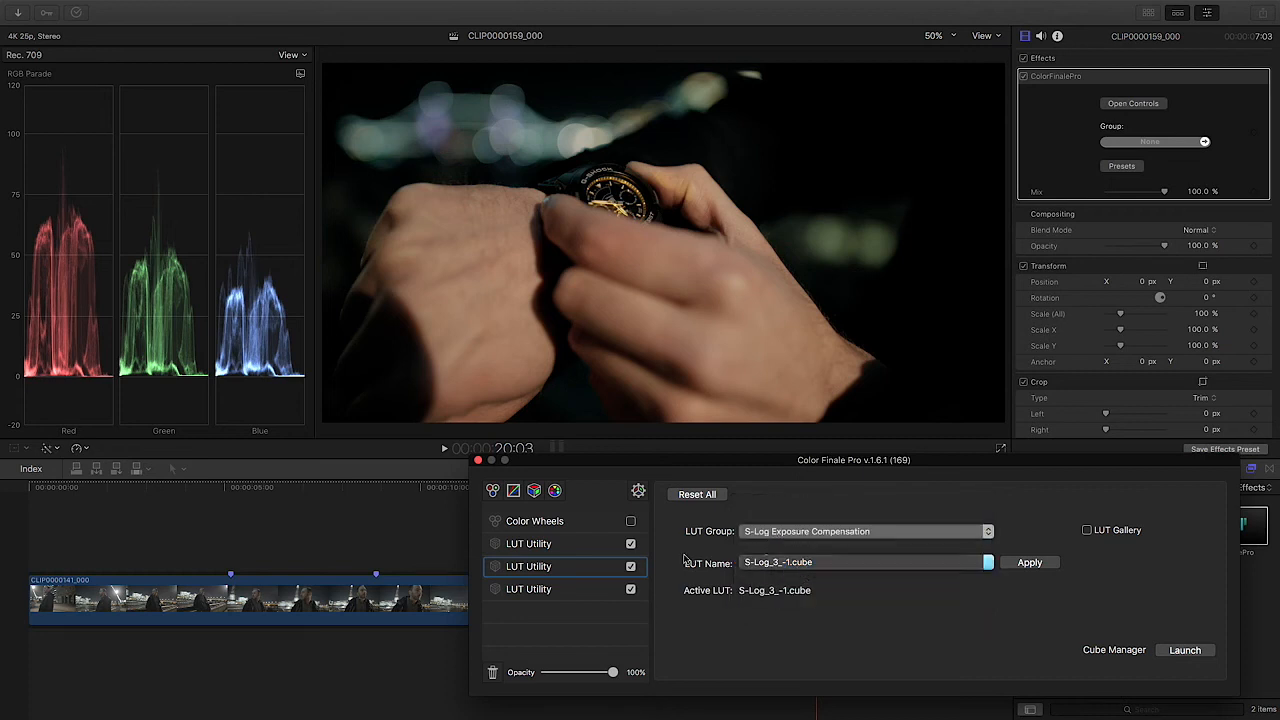
pyautogui.click(771, 564)
pyautogui.click(815, 564)
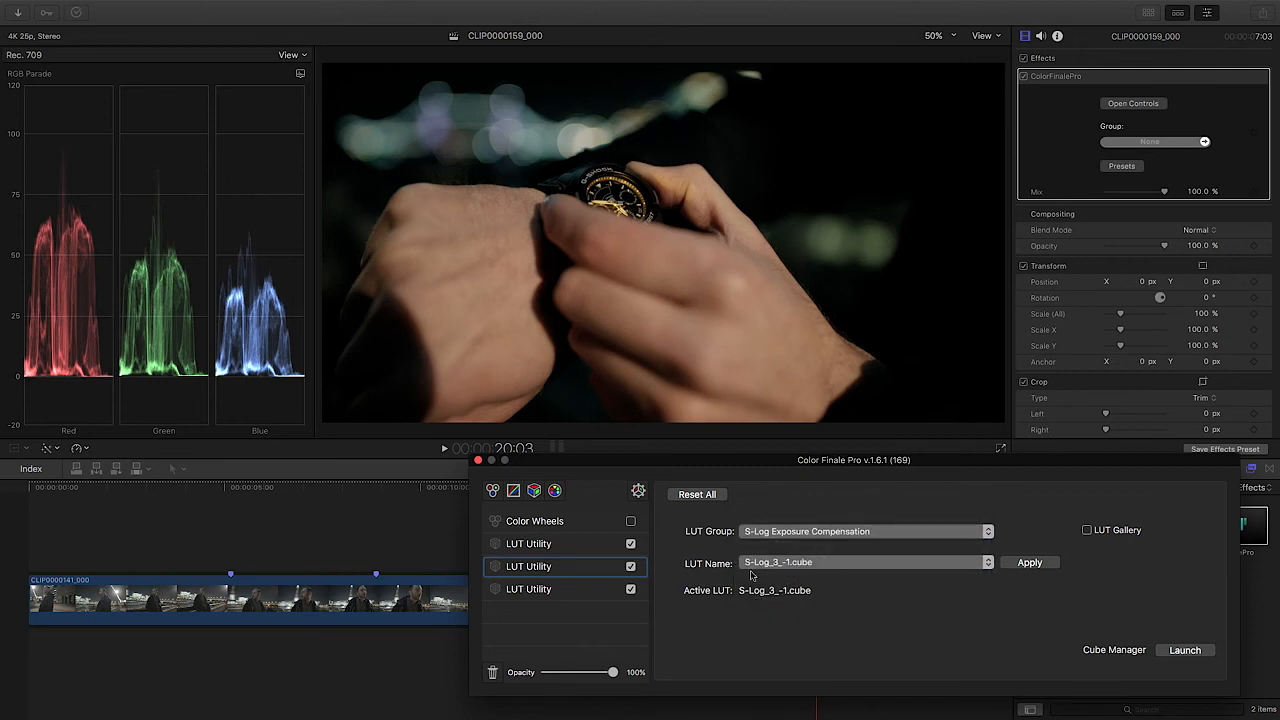
# Step: Toggle the watch clip's middle LUT Utility layer off and on to compare the exposure with and without the compensation LUT
pyautogui.click(631, 567)
pyautogui.click(631, 567)
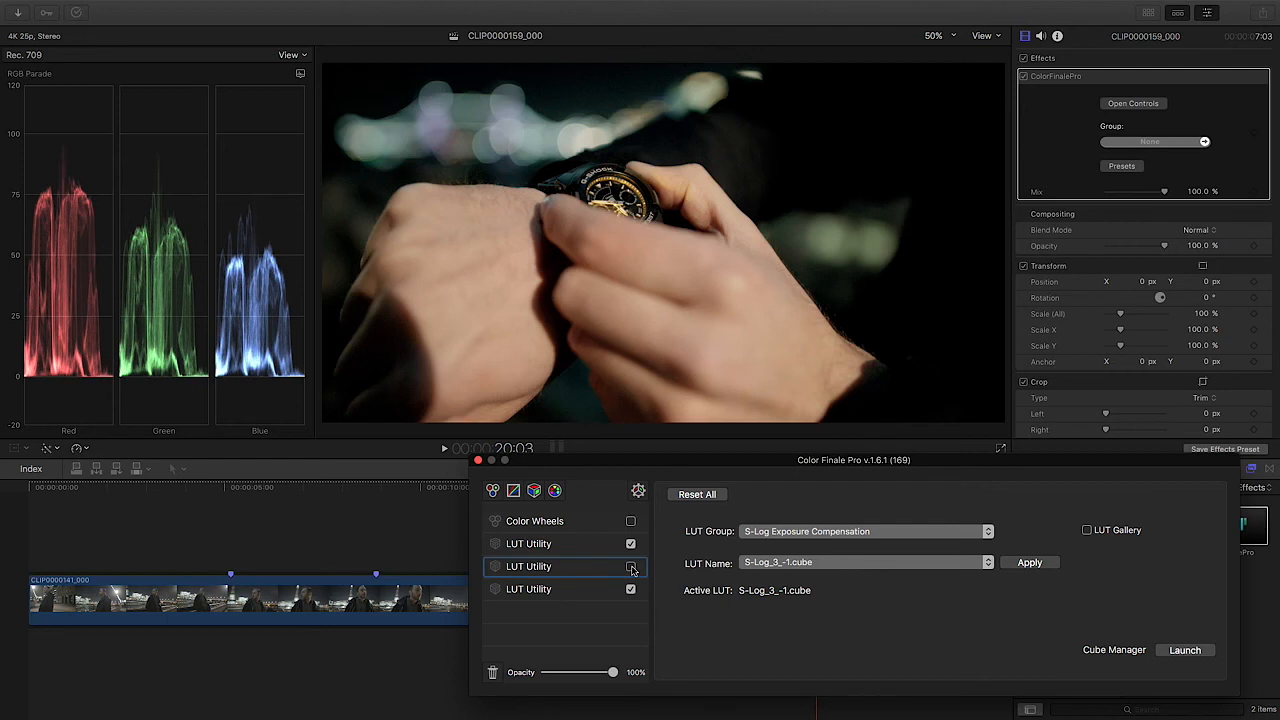
pyautogui.click(631, 567)
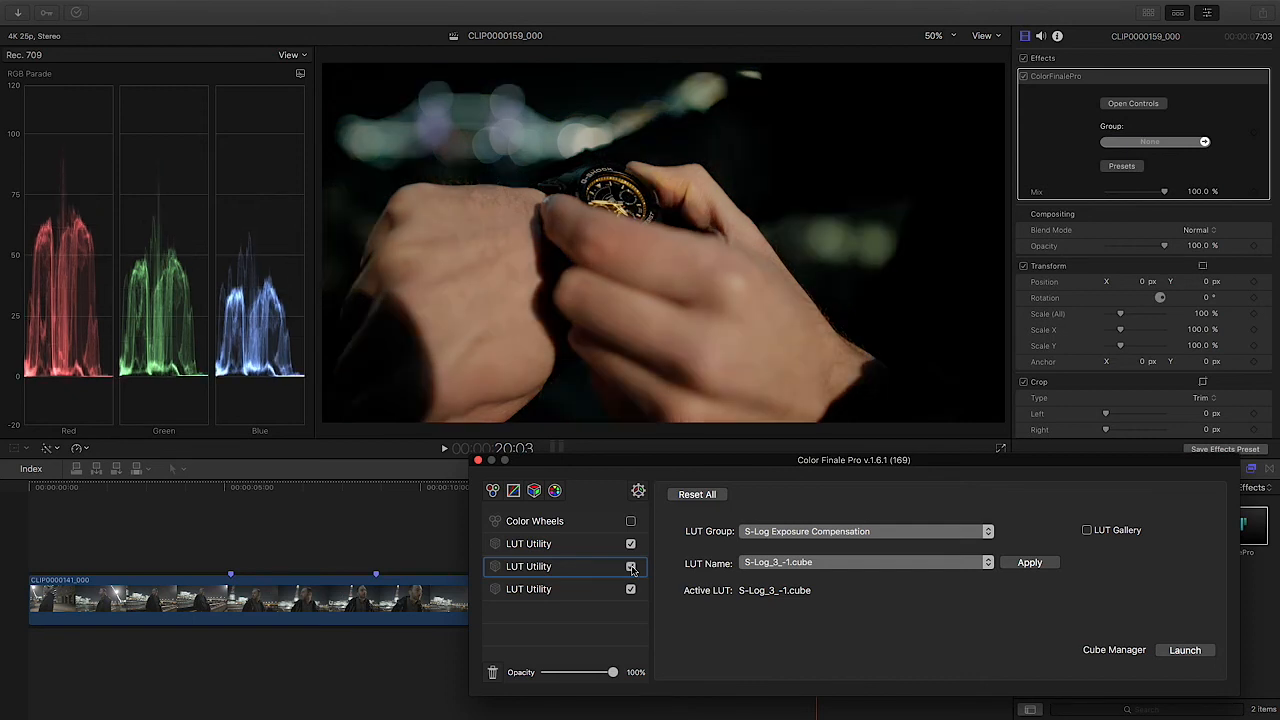
pyautogui.click(631, 567)
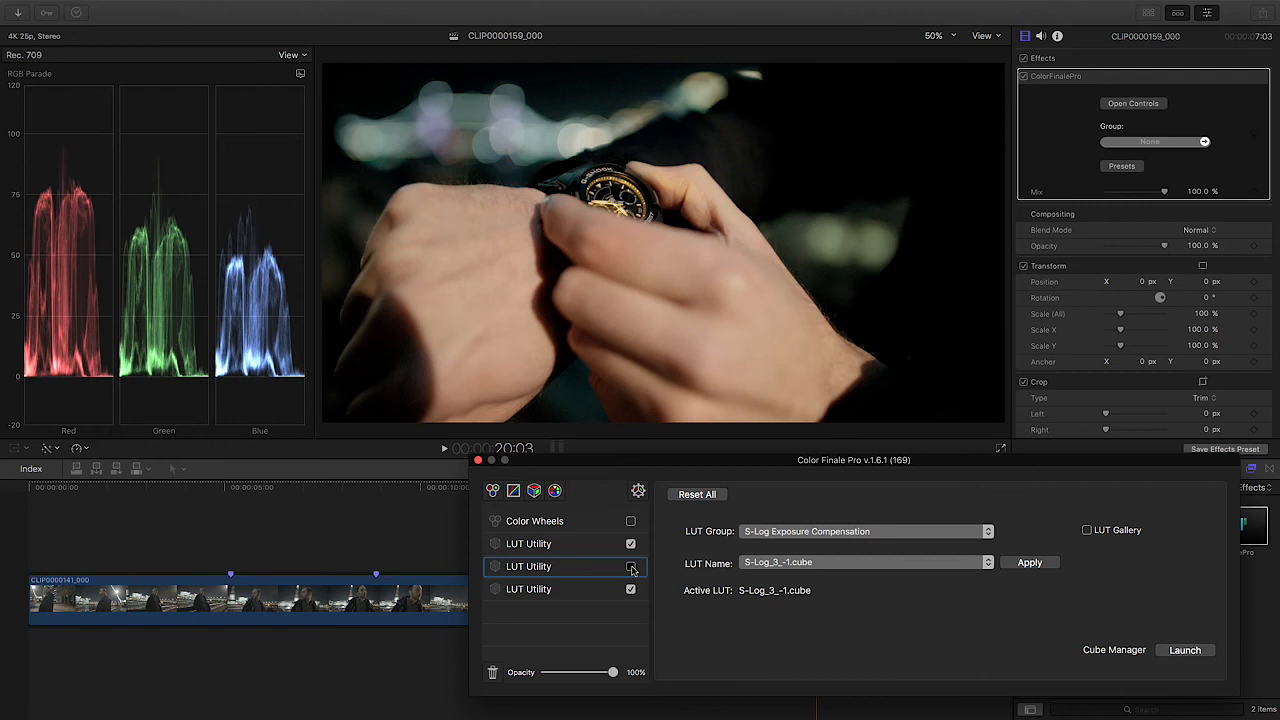
pyautogui.click(631, 567)
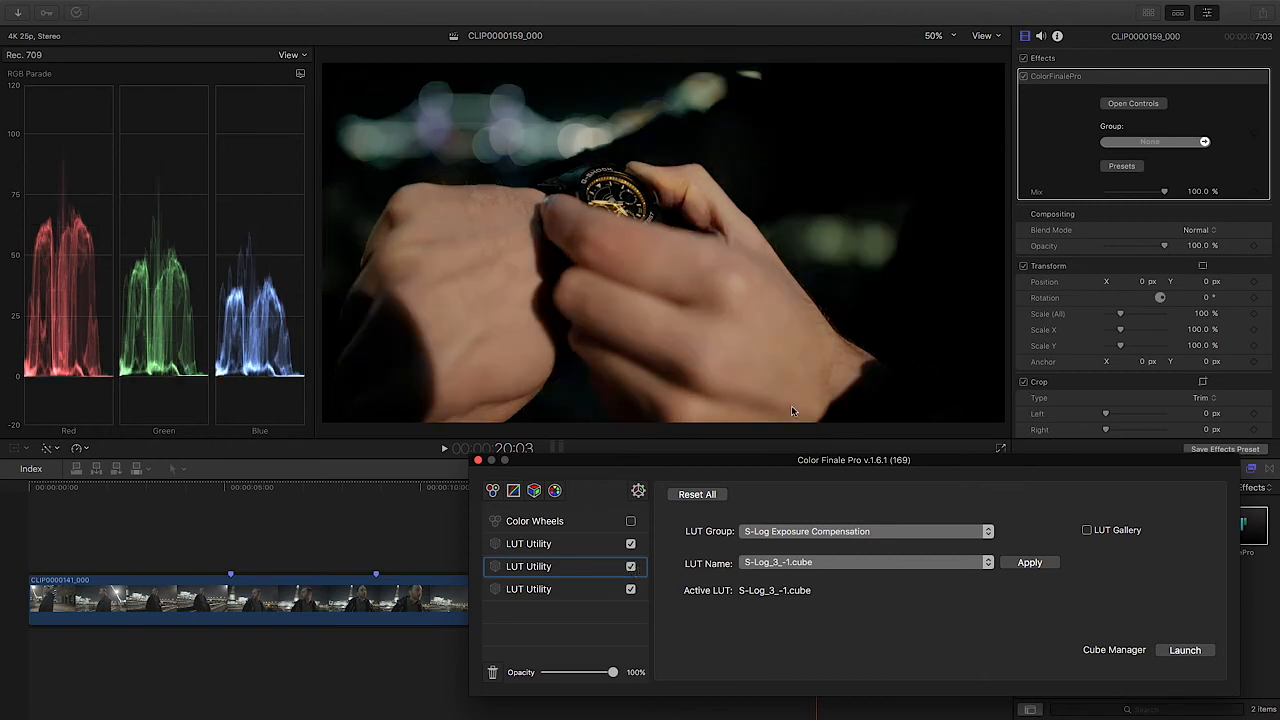
pyautogui.click(631, 567)
pyautogui.click(631, 567)
pyautogui.click(631, 567)
pyautogui.click(631, 567)
pyautogui.click(631, 567)
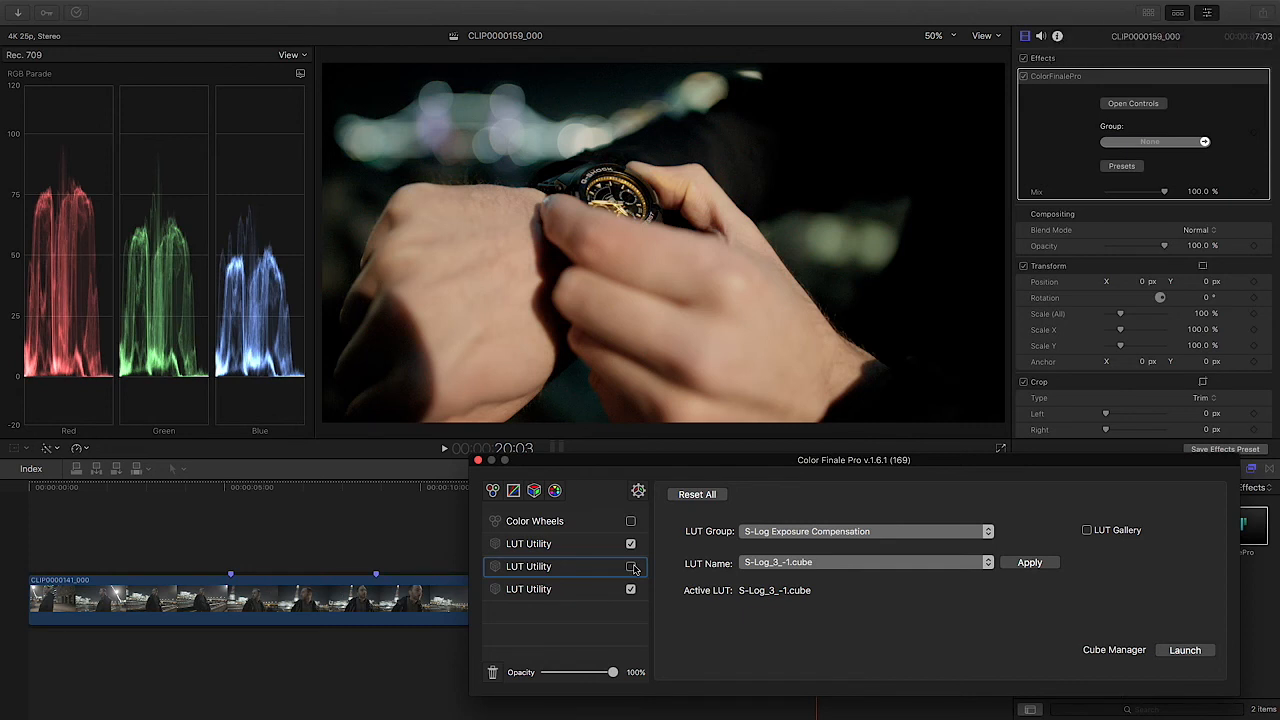
pyautogui.click(631, 567)
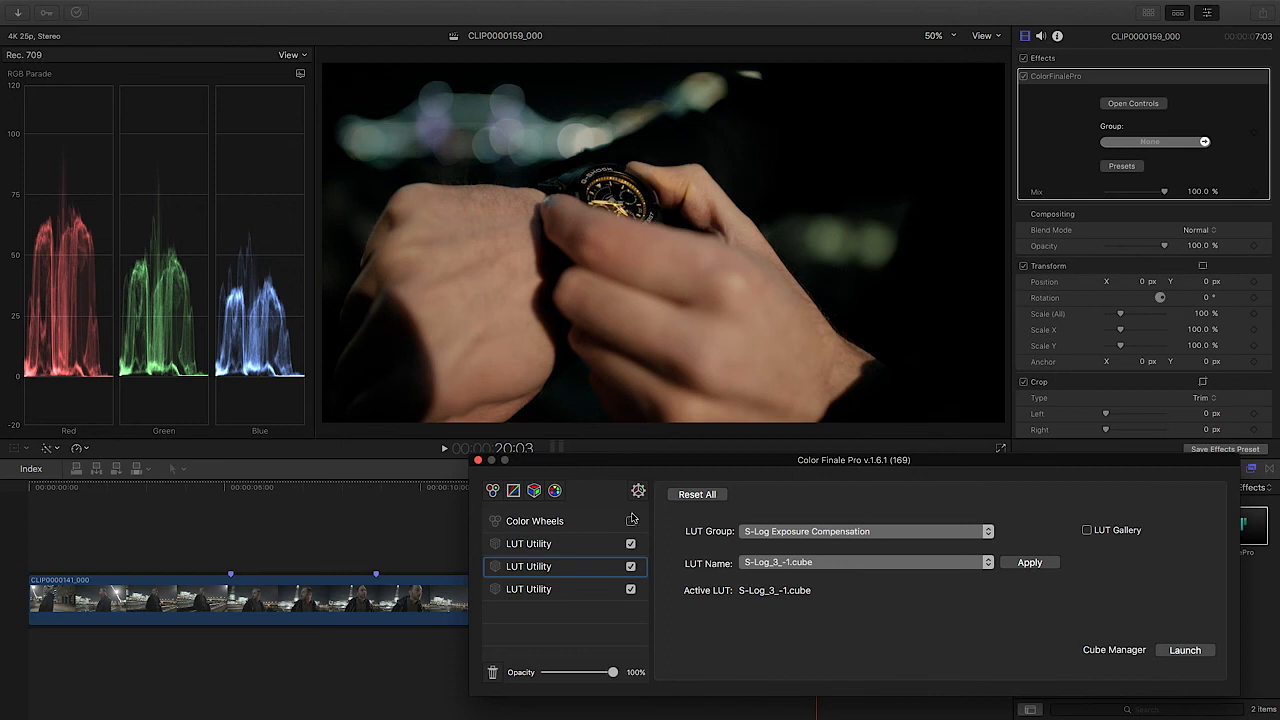
# Step: Close the grading window, delete the watch clip and fit the two remaining clips in the timeline
pyautogui.click(478, 462)
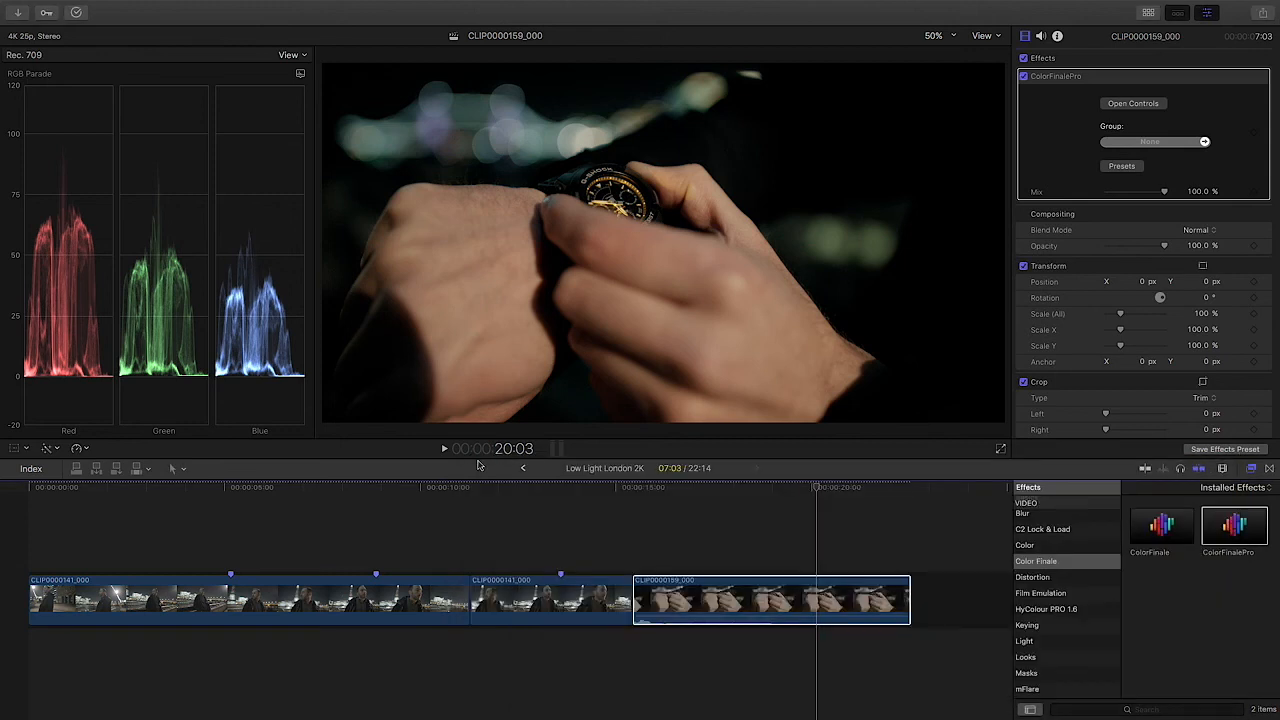
pyautogui.press('Delete')
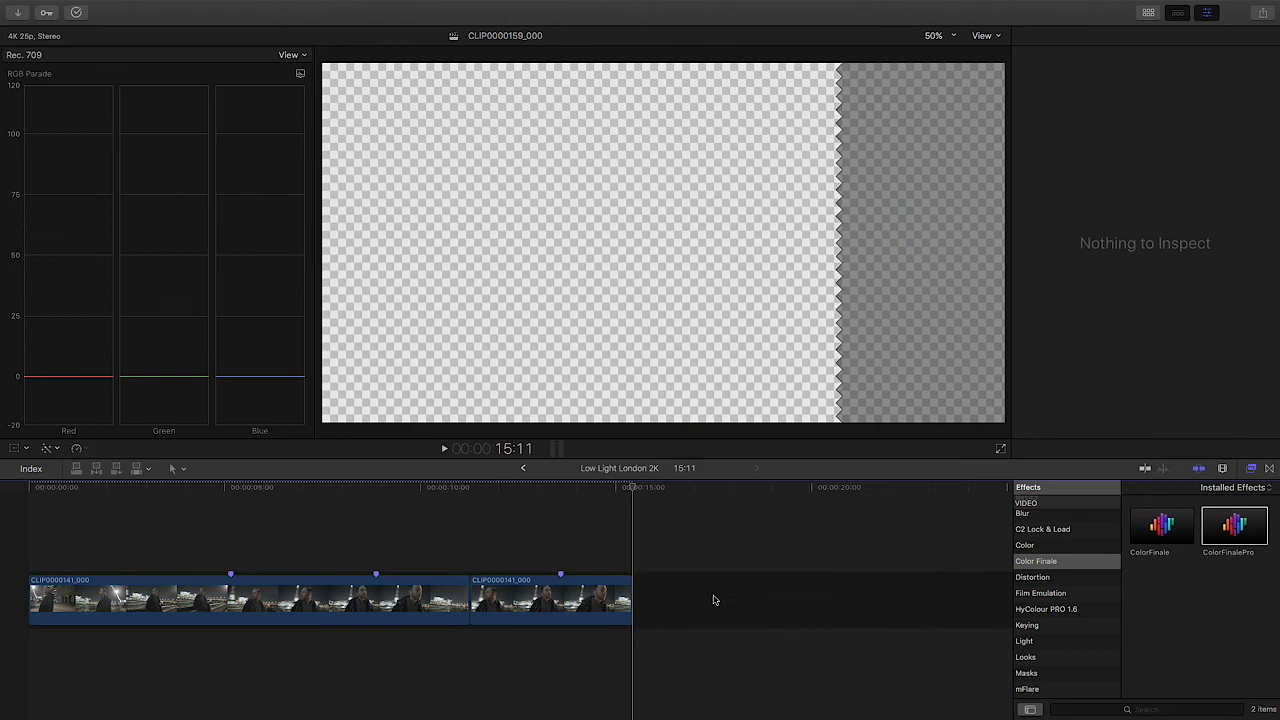
pyautogui.click(550, 598)
pyautogui.hotkey('shift', 'z')
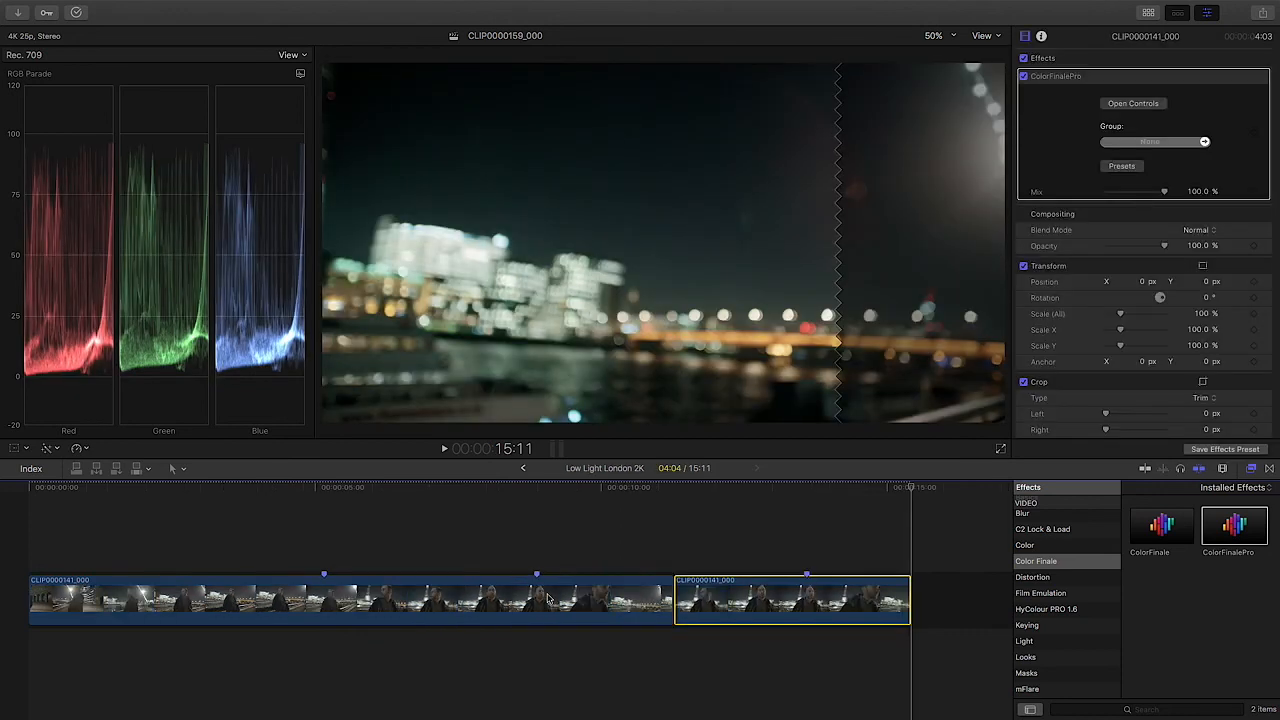
# Step: On the first clip, apply S-Log_3_-1.cube to the middle LUT Utility layer and close the grading window
pyautogui.moveTo(488, 490); pyautogui.dragTo(426, 490)
pyautogui.click(432, 610)
pyautogui.click(1134, 105)
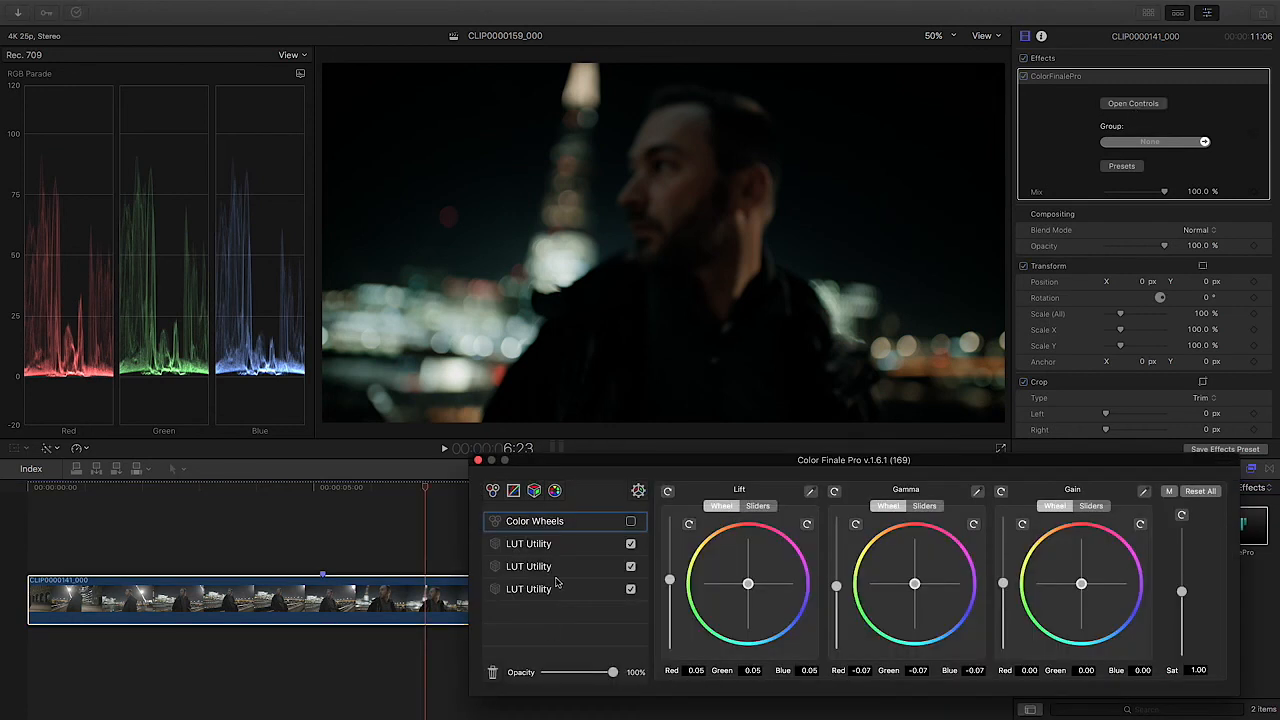
pyautogui.click(598, 570)
pyautogui.click(855, 563)
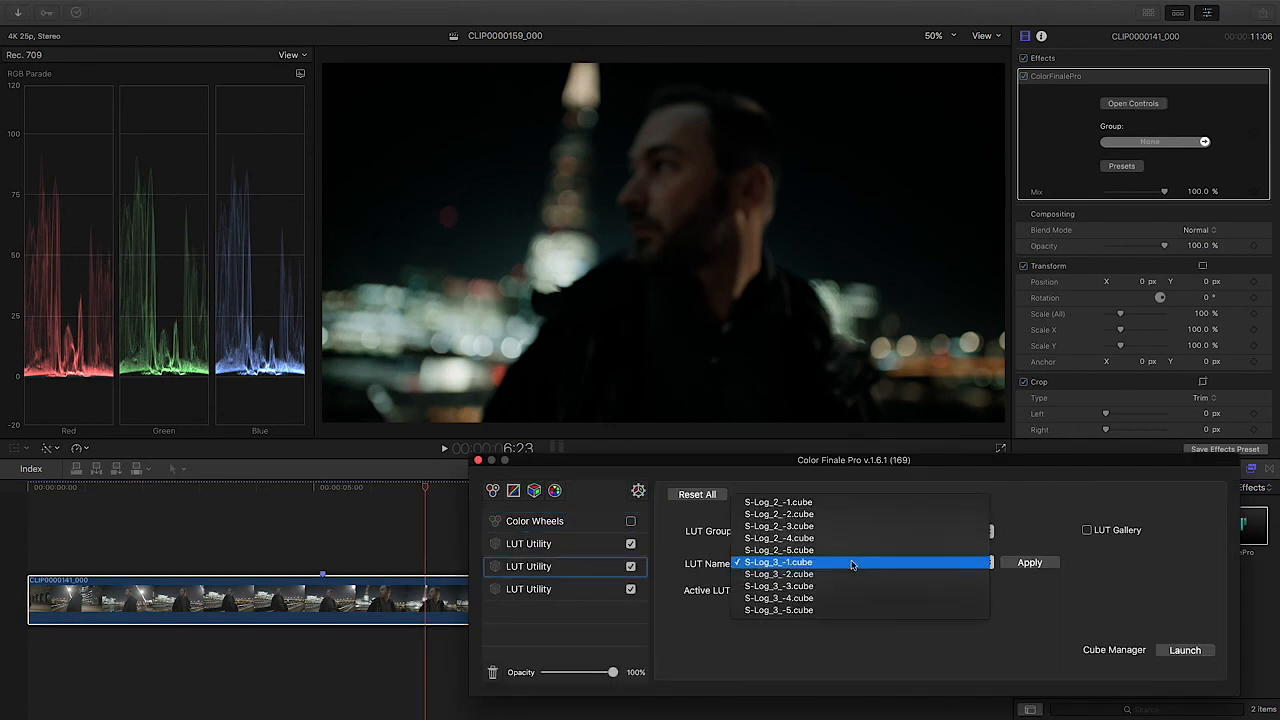
pyautogui.click(850, 563)
pyautogui.click(1030, 563)
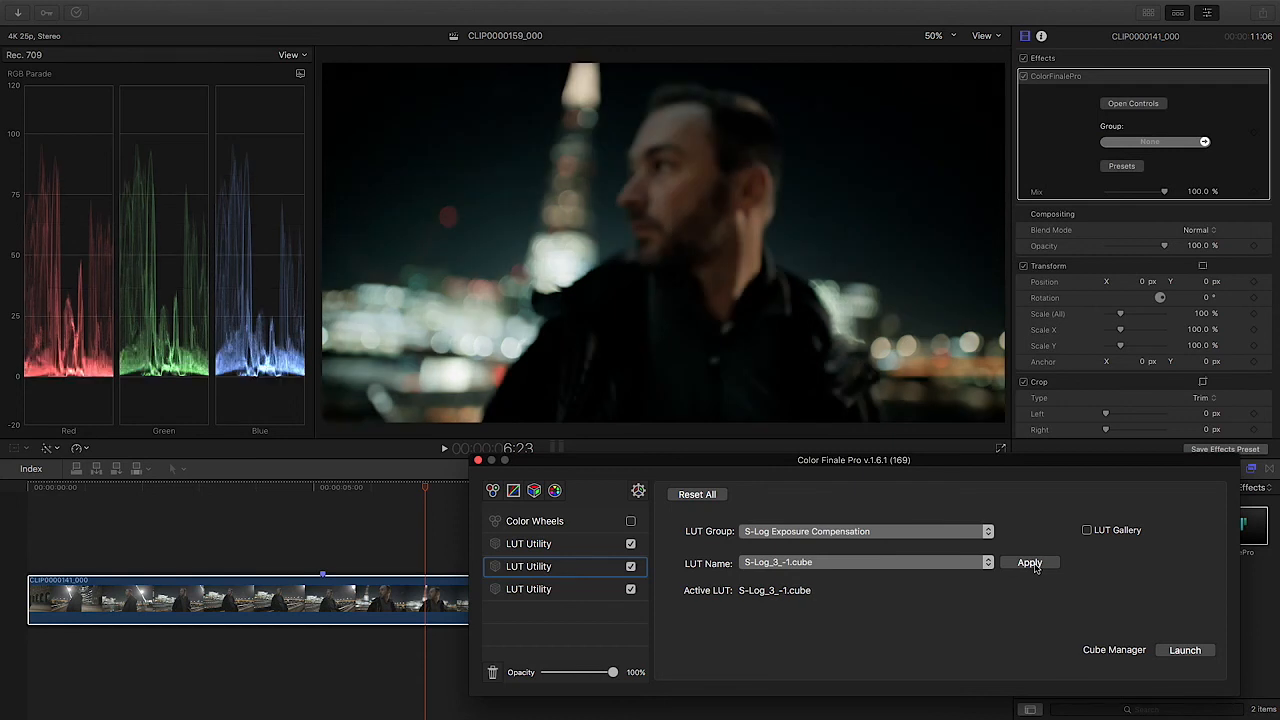
pyautogui.click(480, 462)
# Step: Review the first clip's grade on frames throughout the timeline and compare it with the second clip
pyautogui.moveTo(470, 487); pyautogui.dragTo(535, 494)
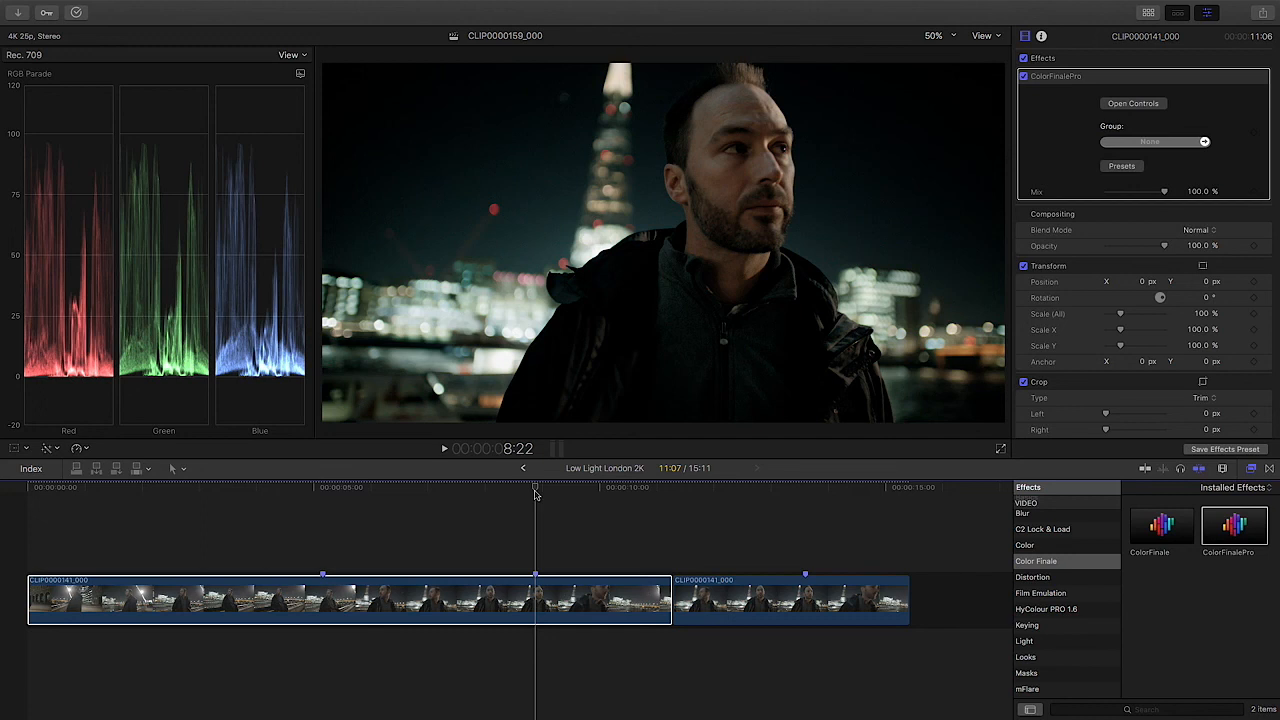
pyautogui.moveTo(794, 490); pyautogui.dragTo(492, 497)
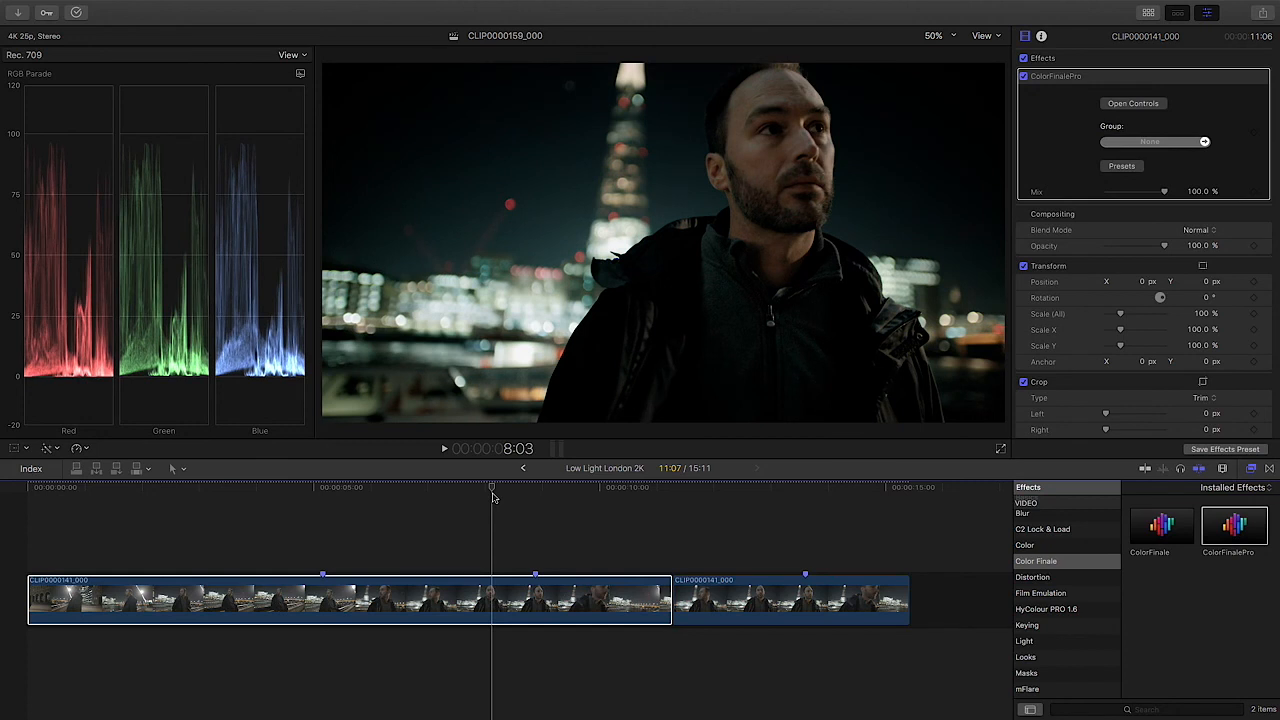
pyautogui.moveTo(255, 490); pyautogui.dragTo(315, 492)
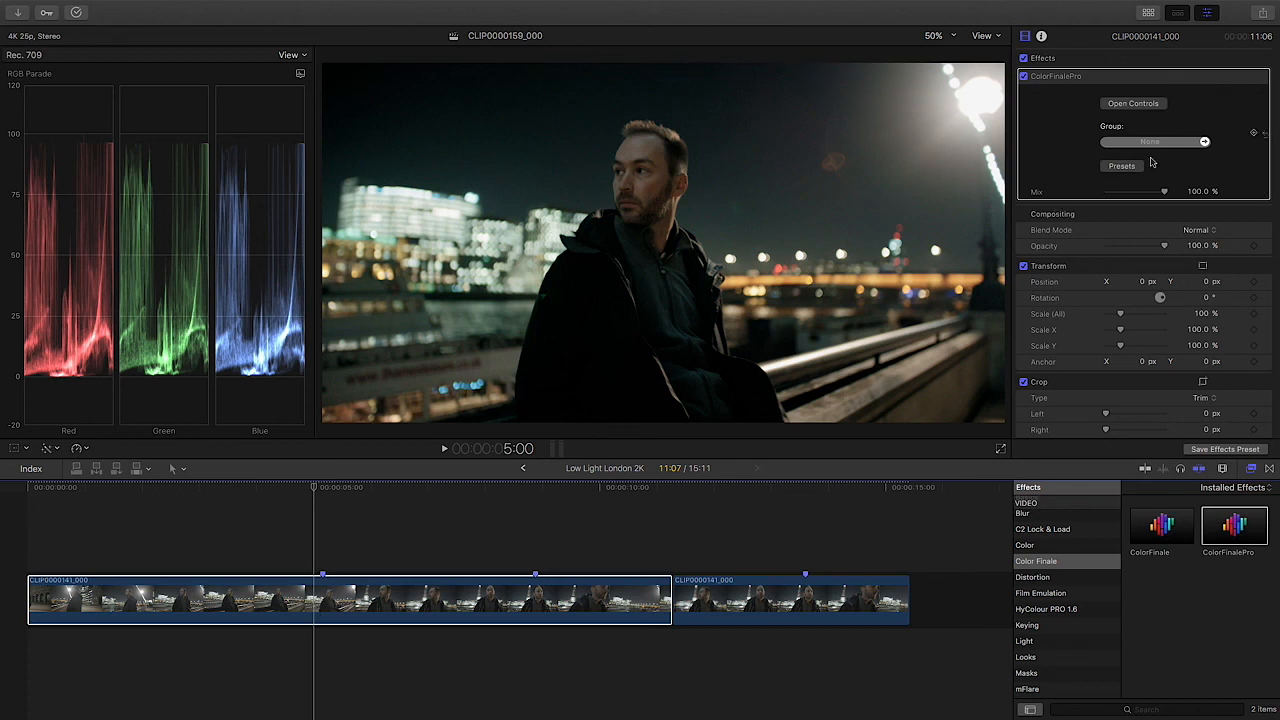
# Step: On the first clip, apply S-Log_3_-2.cube to the middle LUT Utility layer and close the grading window
pyautogui.click(1158, 105)
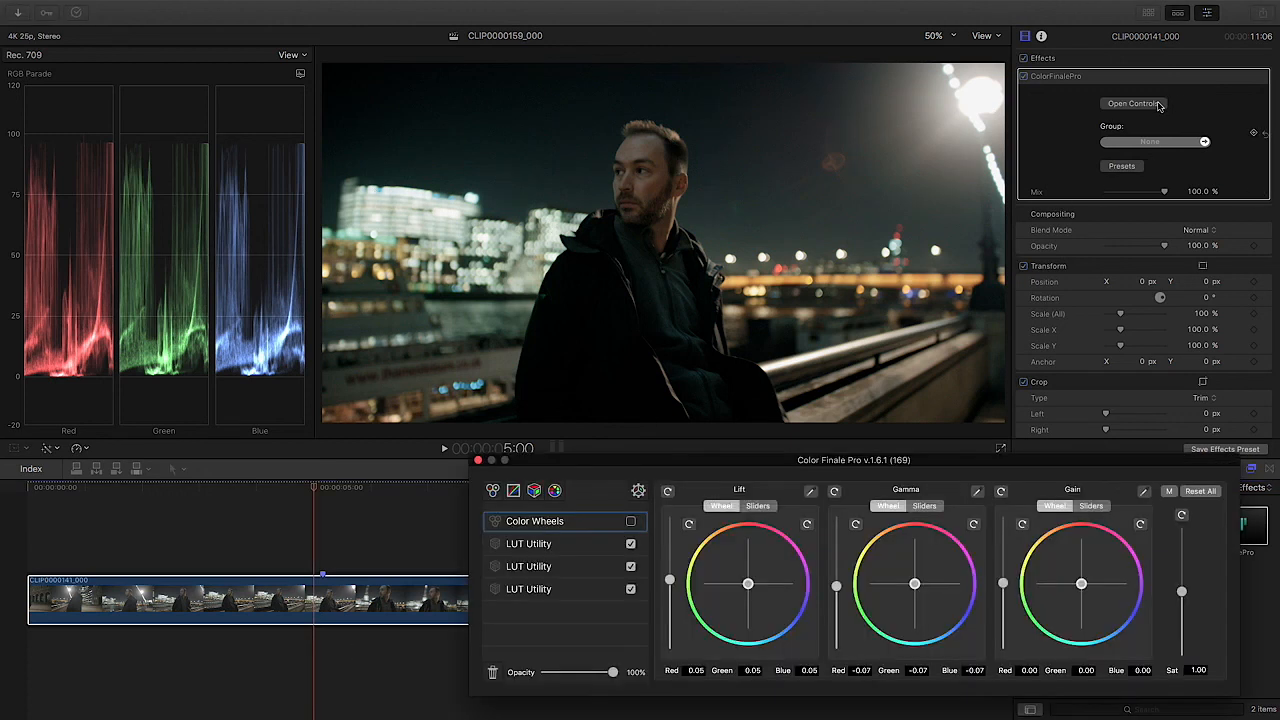
pyautogui.click(576, 566)
pyautogui.click(817, 562)
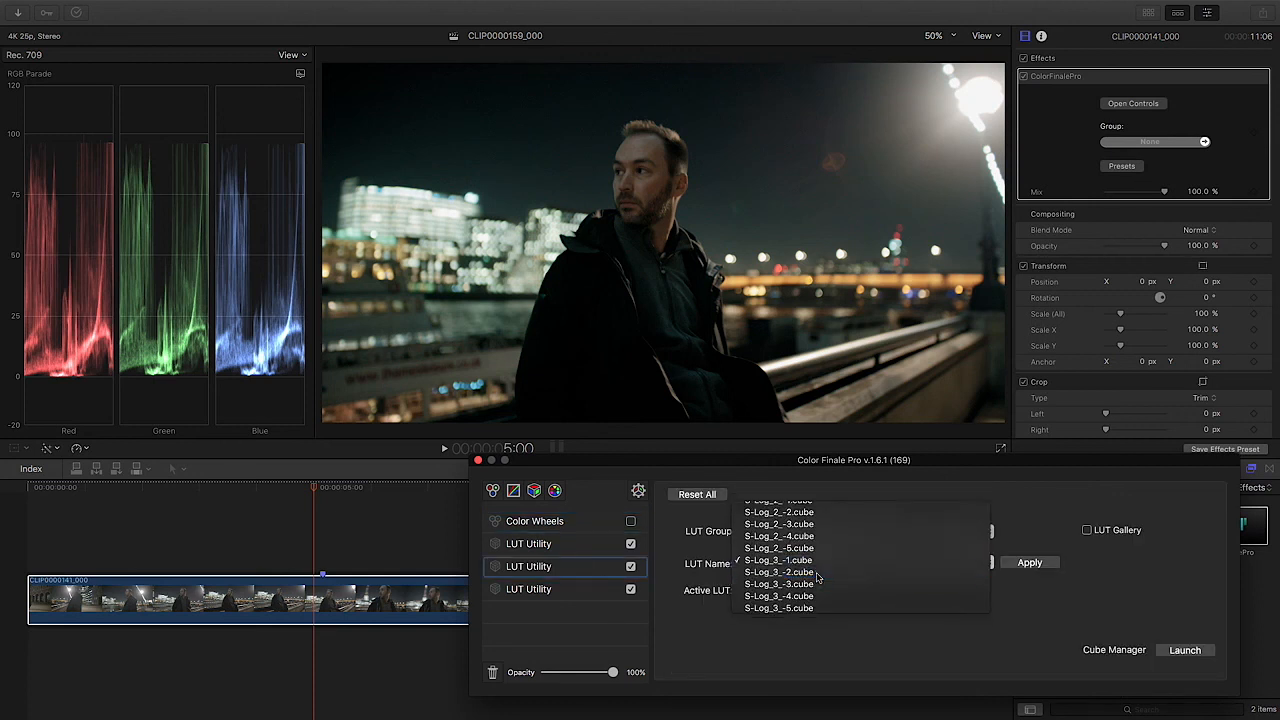
pyautogui.click(818, 575)
pyautogui.click(1029, 563)
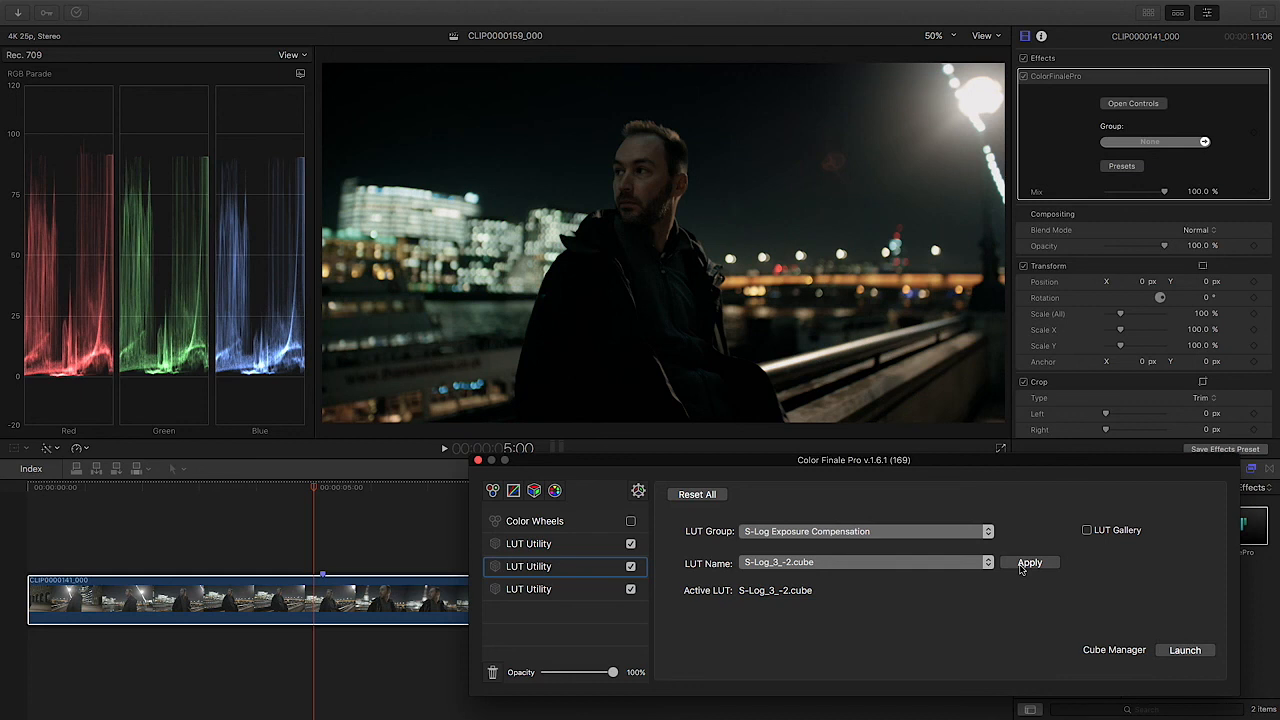
pyautogui.click(478, 460)
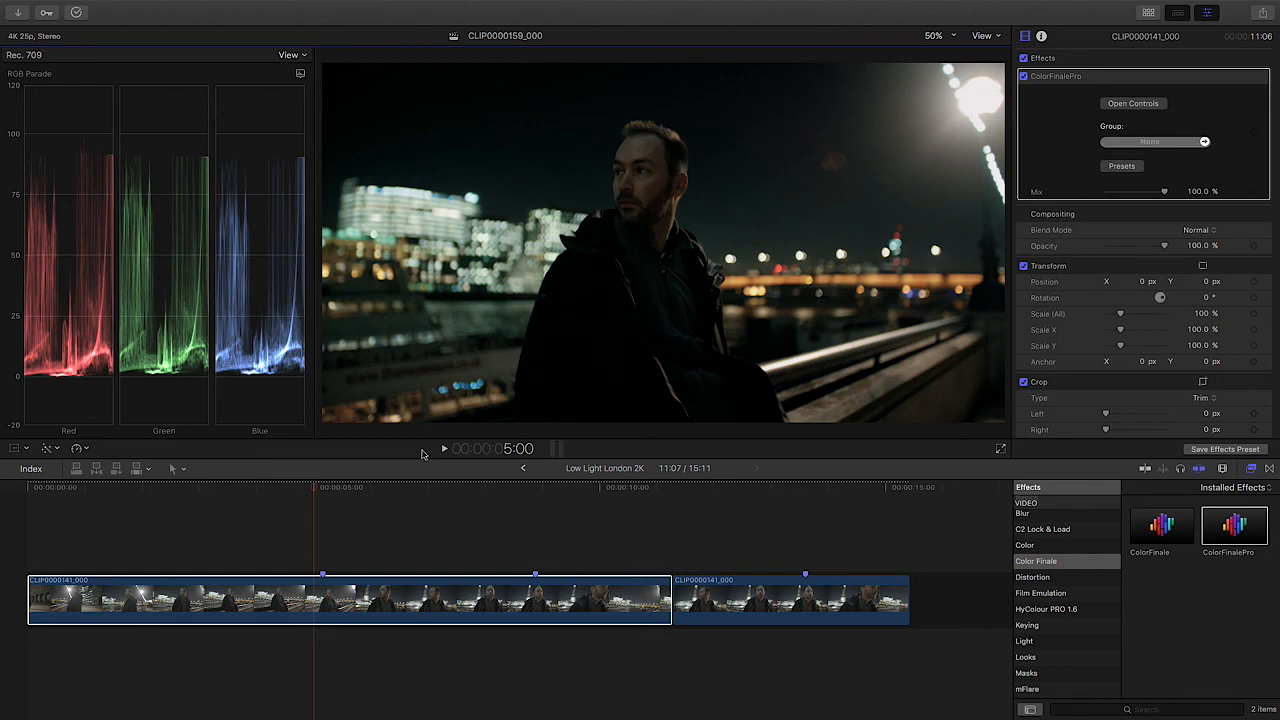
# Step: Scrub through the first clip and examine how the darker grade looks on the man's face
pyautogui.moveTo(248, 492); pyautogui.dragTo(515, 492)
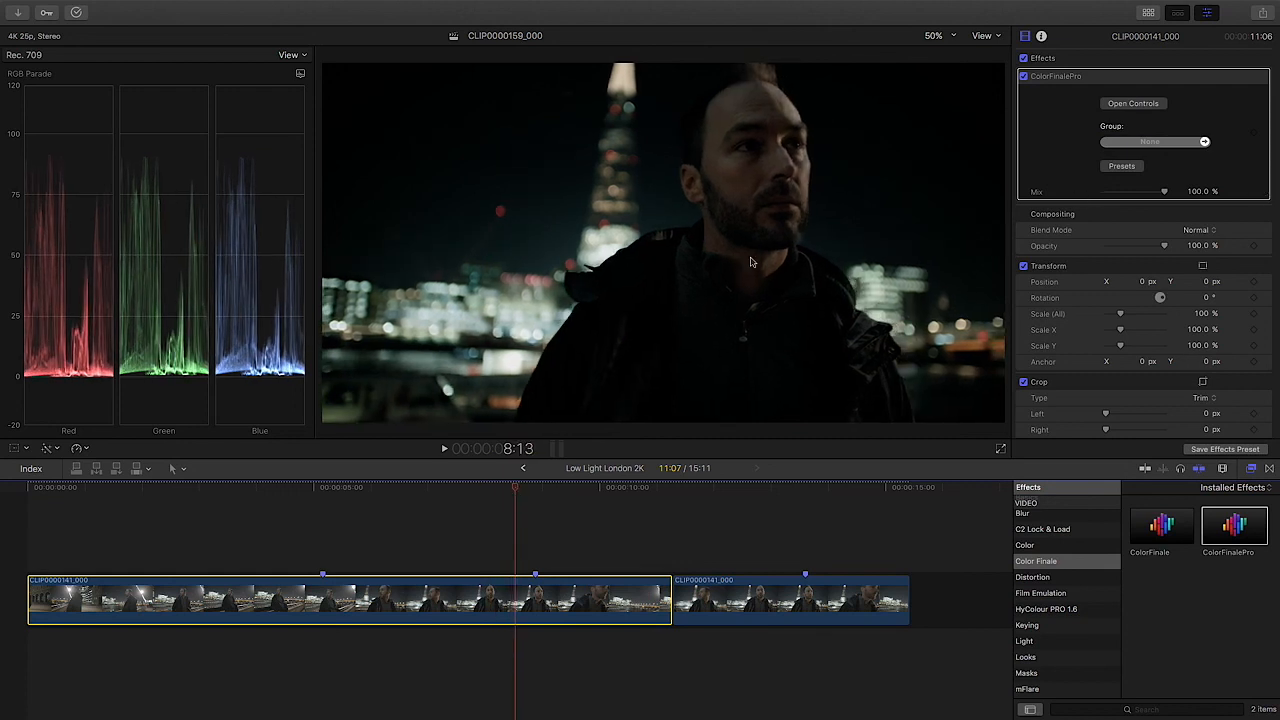
pyautogui.click(521, 490)
pyautogui.moveTo(541, 491)
pyautogui.mouseDown()
pyautogui.moveTo(559, 491)
pyautogui.moveTo(538, 491)
pyautogui.mouseUp()
pyautogui.click(519, 490)
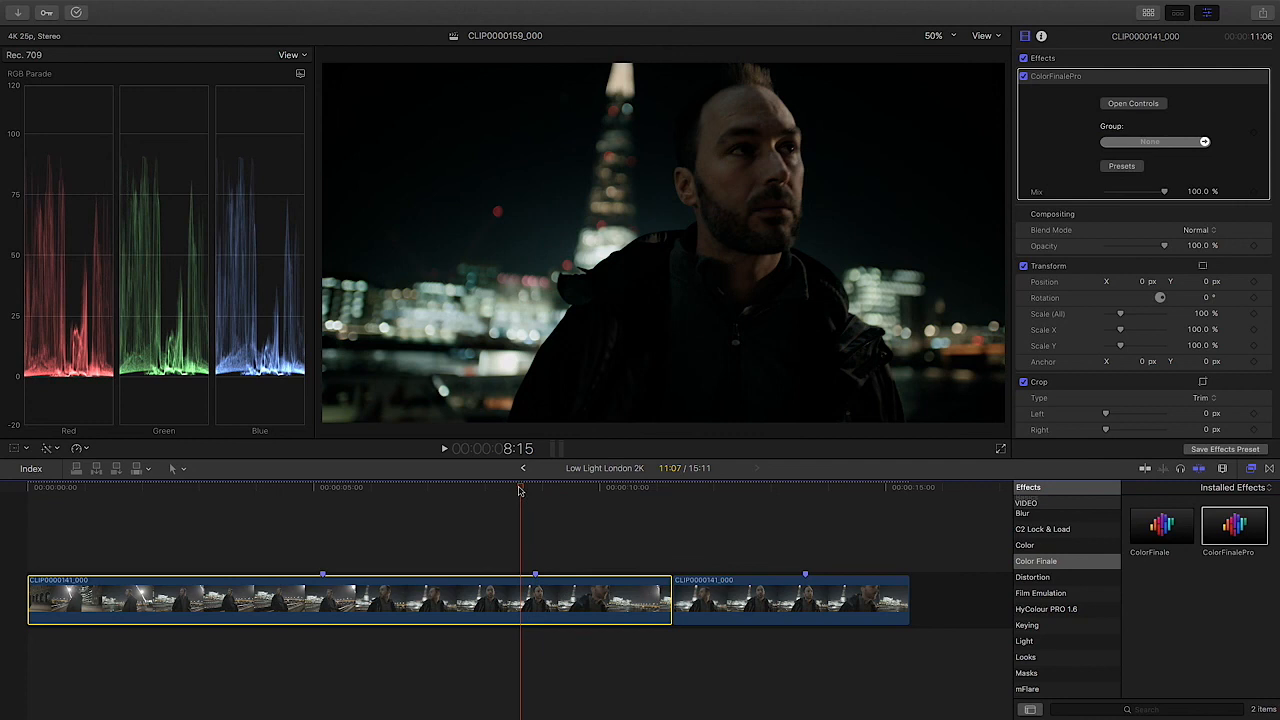
pyautogui.moveTo(519, 490); pyautogui.dragTo(511, 490)
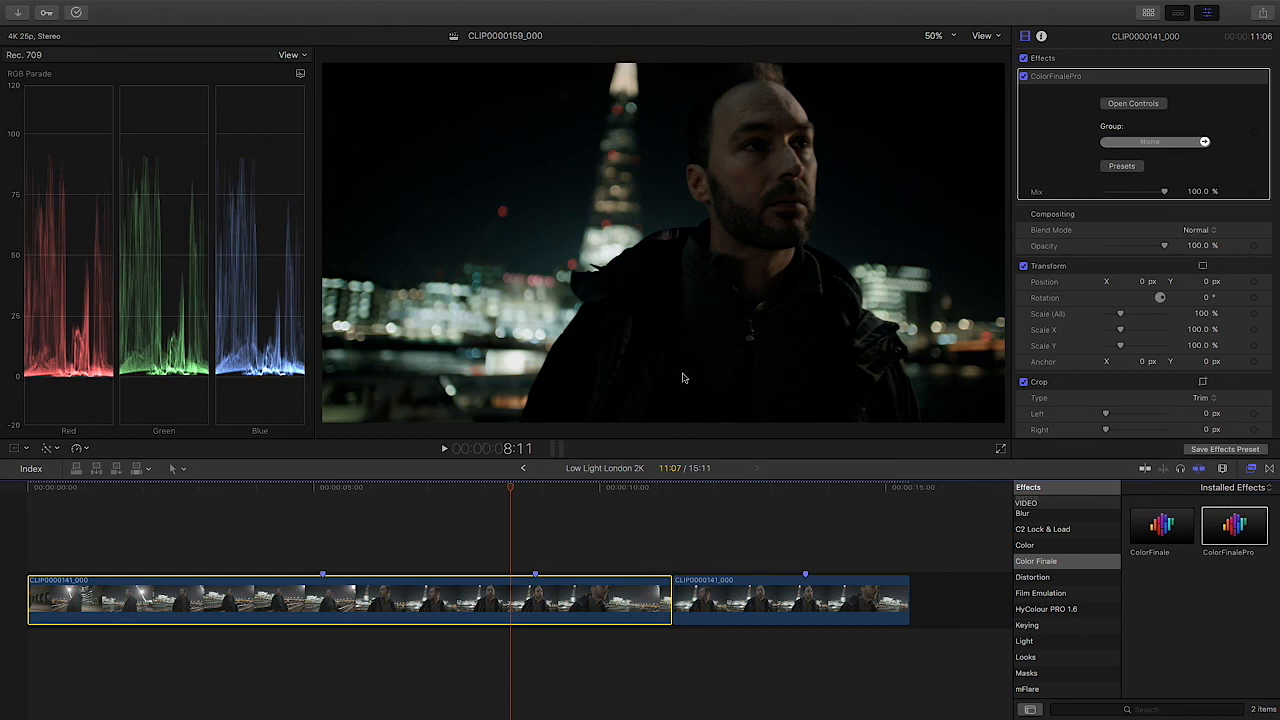
pyautogui.moveTo(740, 3)
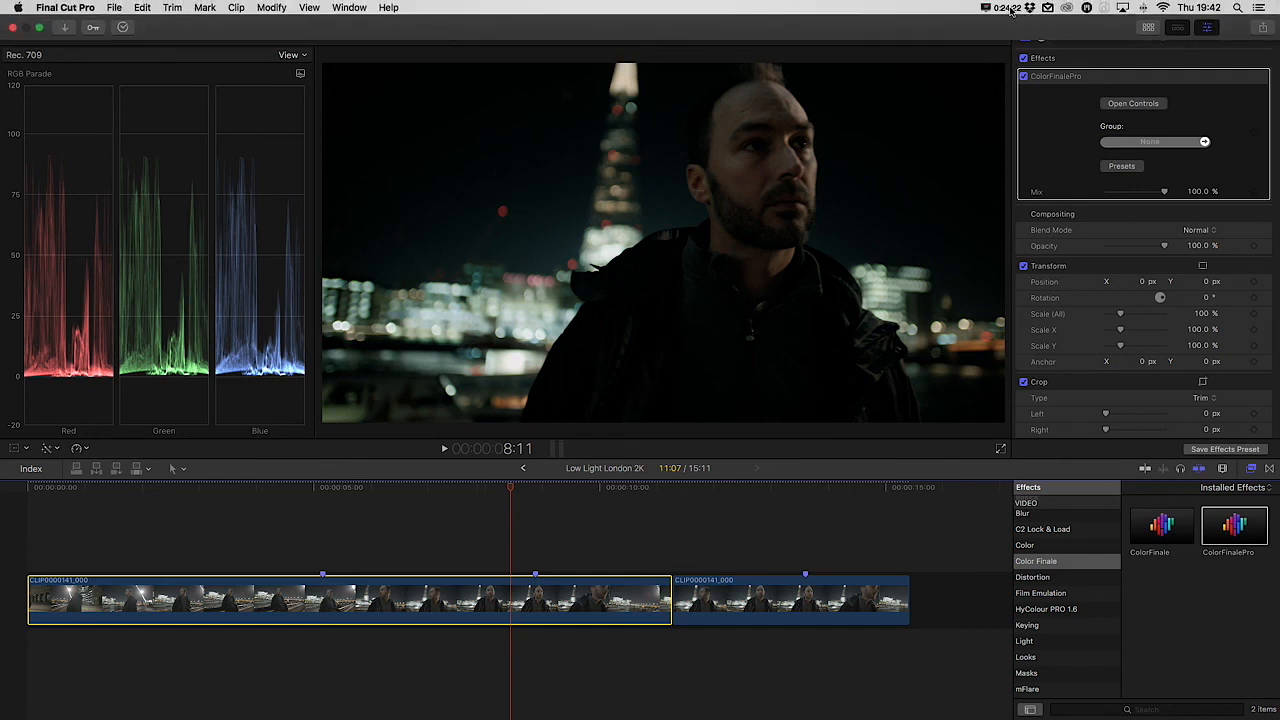
pyautogui.click(1008, 8)
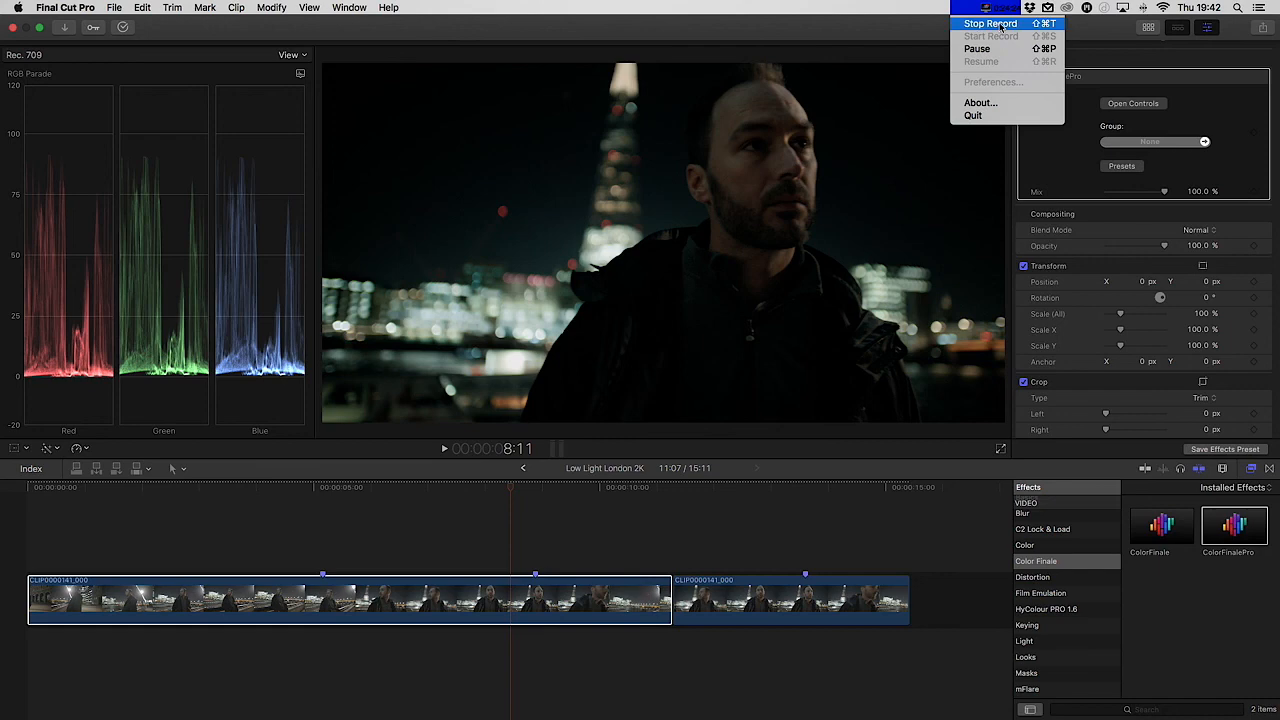